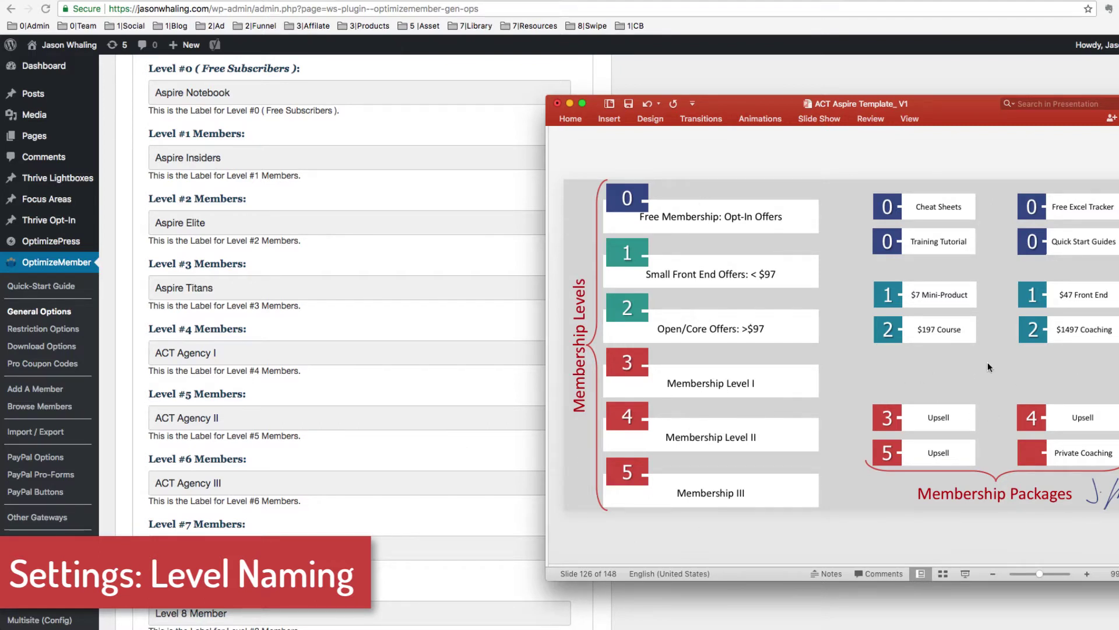
Review the labels for membership Levels #0 to #10 and the packages area under Define Membership Levels And Packages.
scroll(444, 349, down, 10)
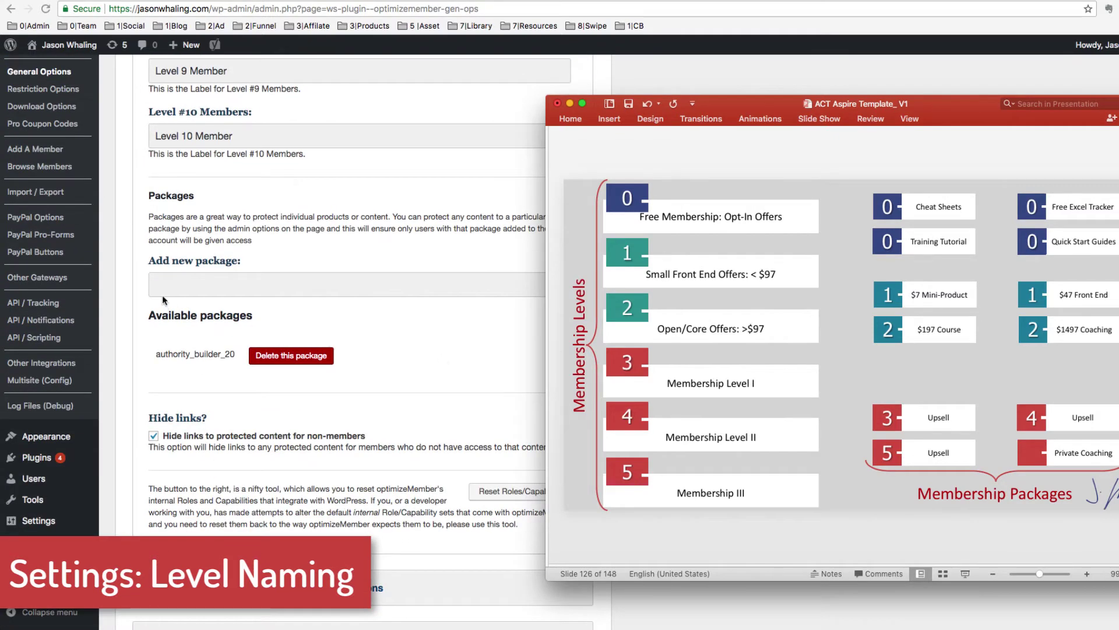
click(192, 288)
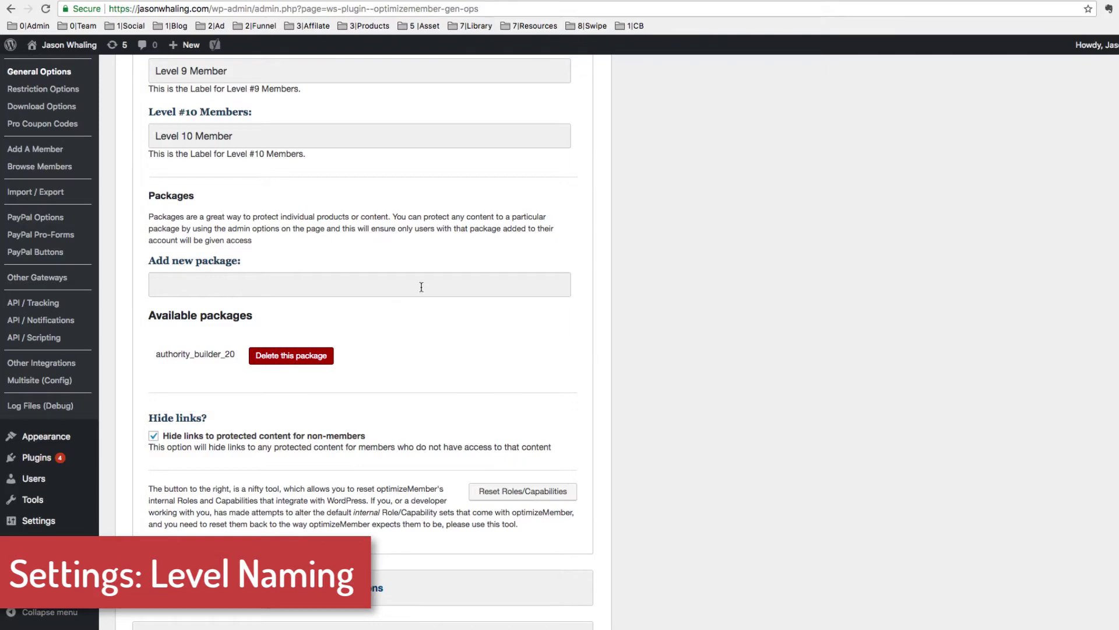
scroll(422, 286, up, 13)
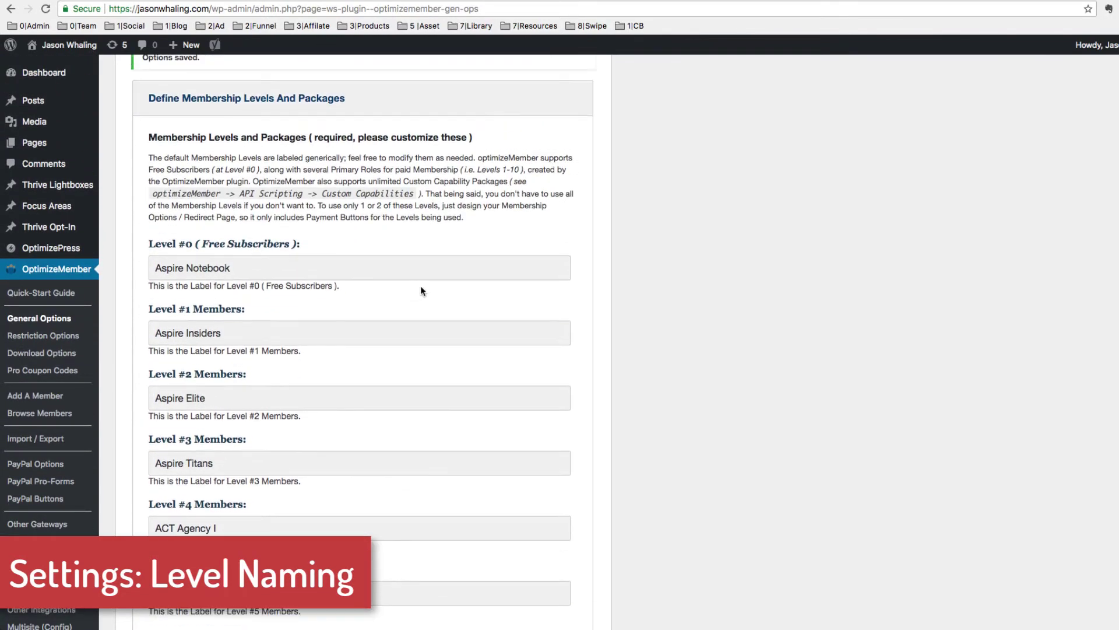
scroll(422, 287, down, 9)
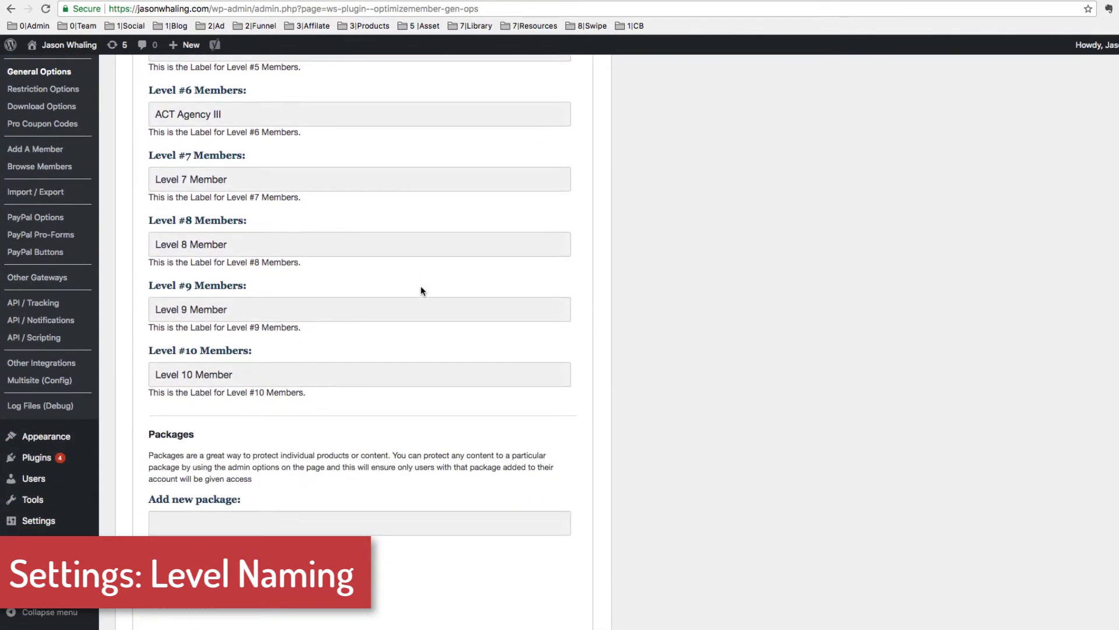
scroll(422, 290, down, 4)
scroll(422, 290, up, 9)
scroll(421, 289, down, 5)
scroll(420, 290, down, 2)
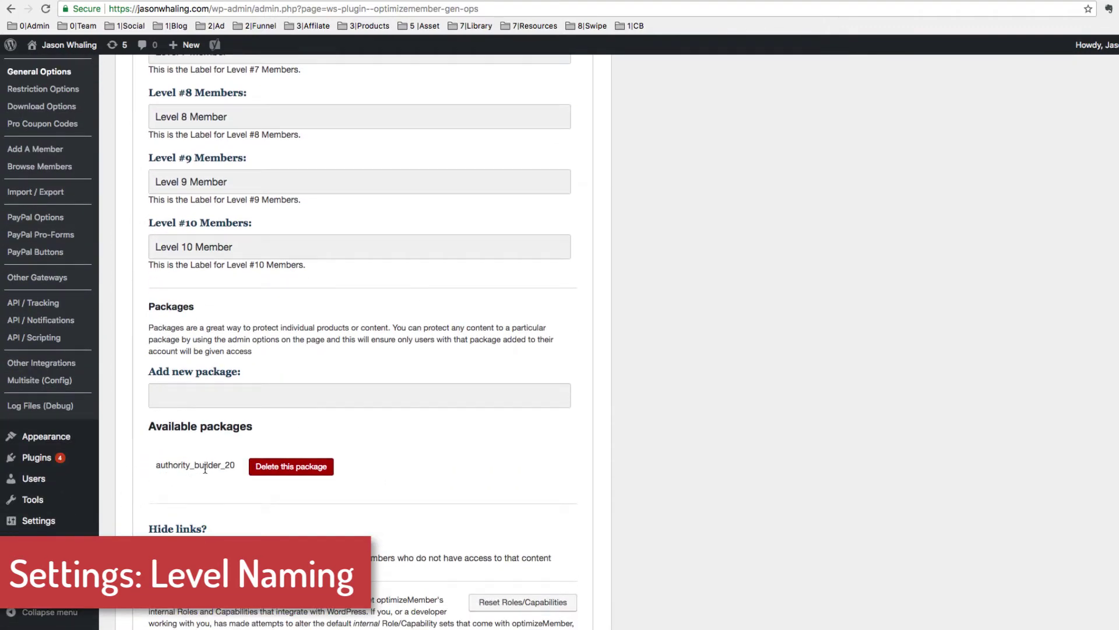
scroll(450, 409, up, 9)
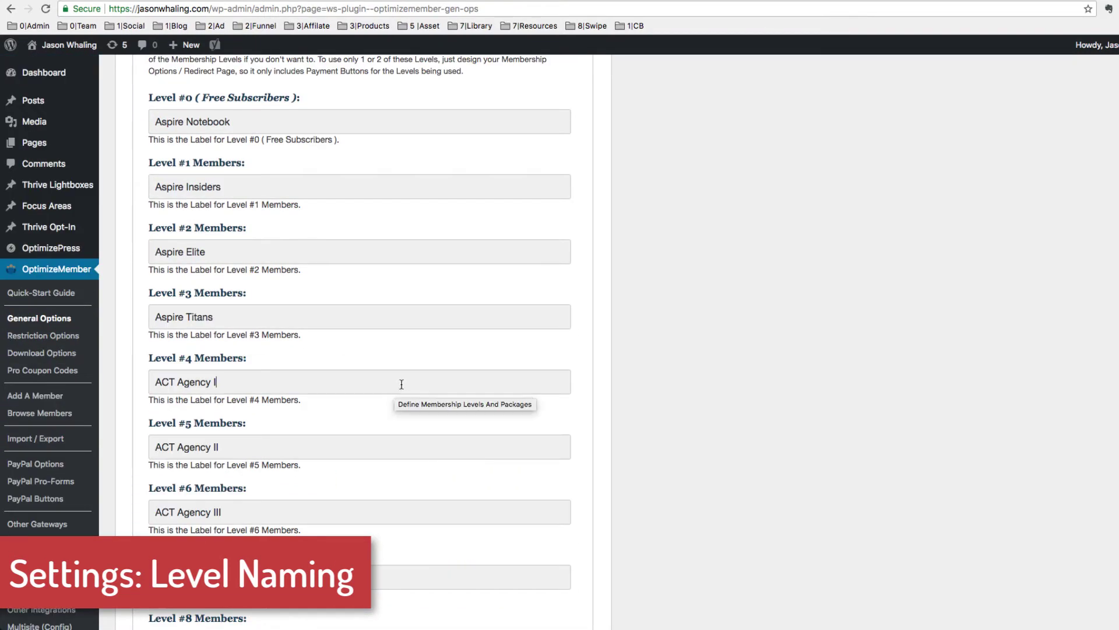
scroll(402, 384, down, 1)
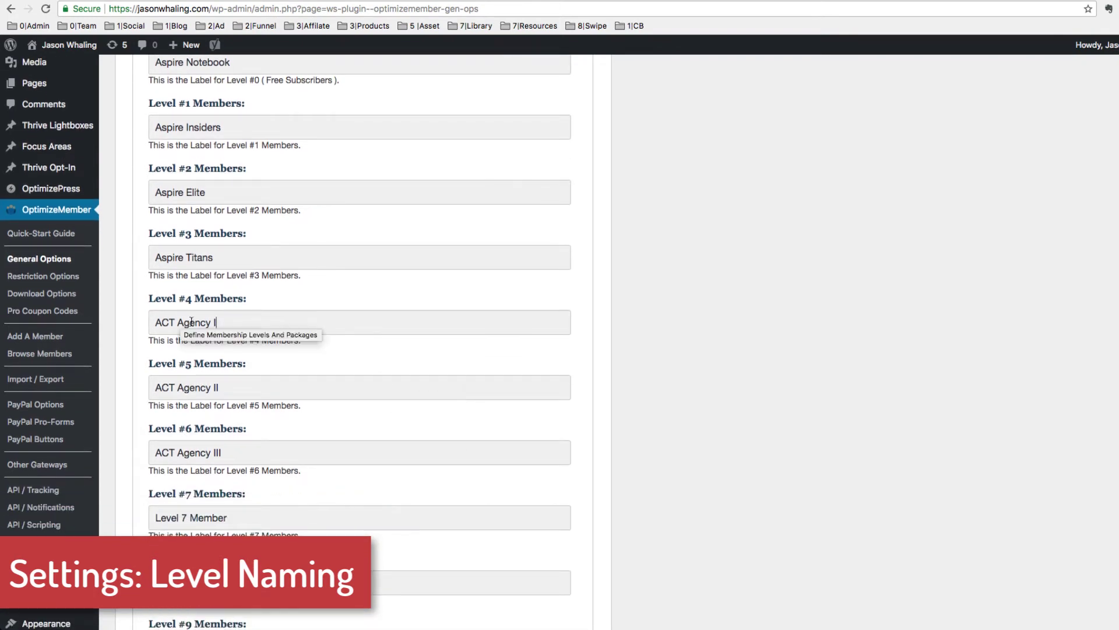
scroll(451, 351, down, 9)
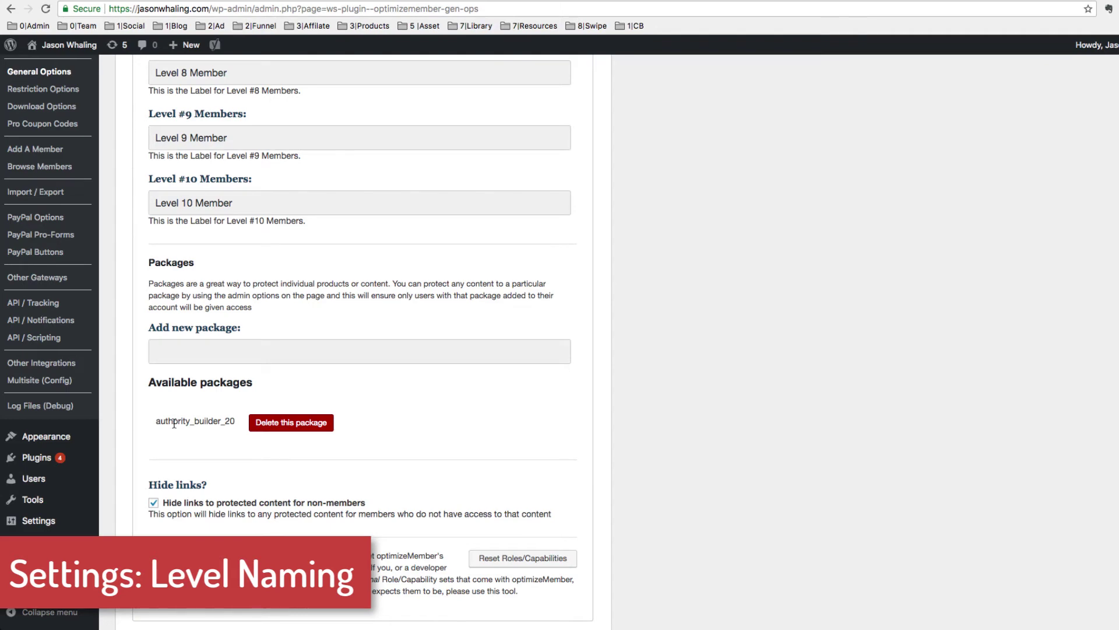
scroll(432, 268, up, 7)
scroll(432, 268, up, 4)
click(303, 330)
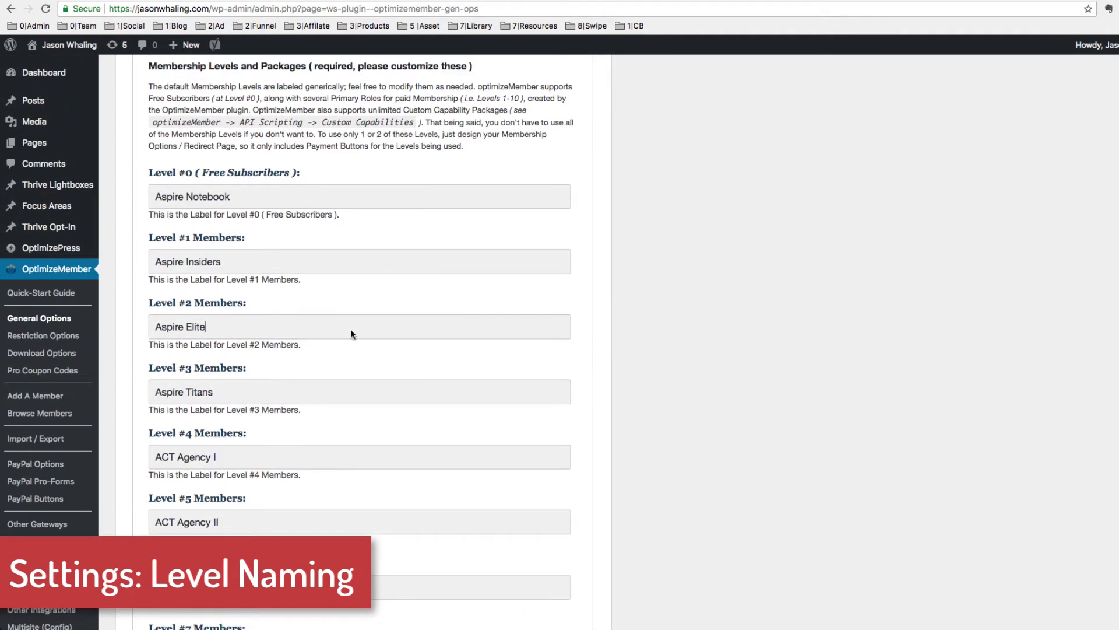
scroll(466, 415, down, 11)
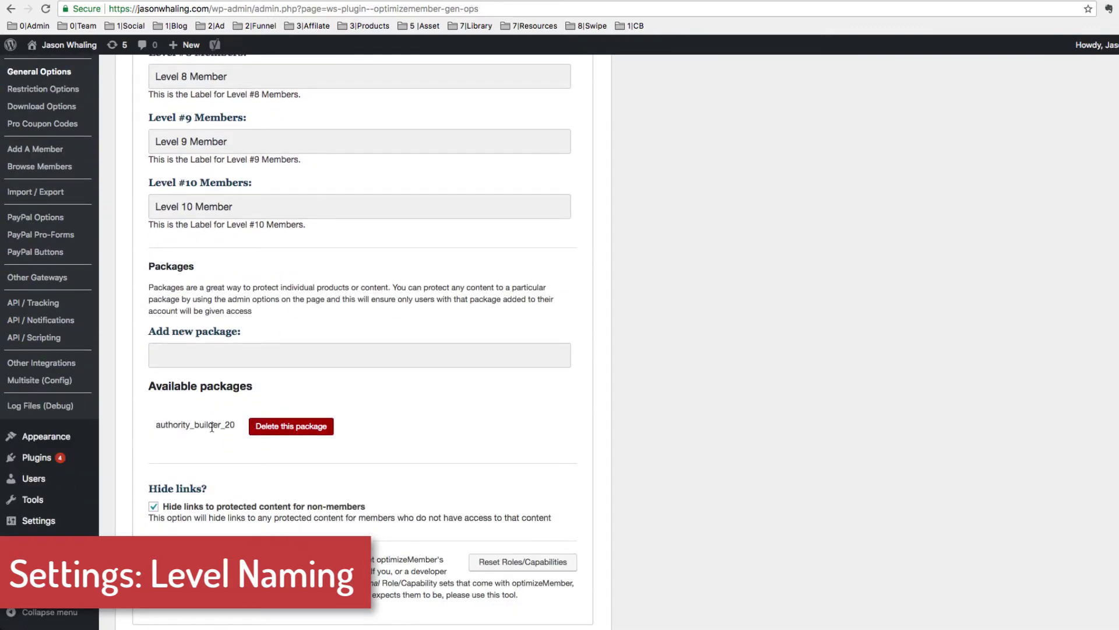
scroll(454, 323, up, 10)
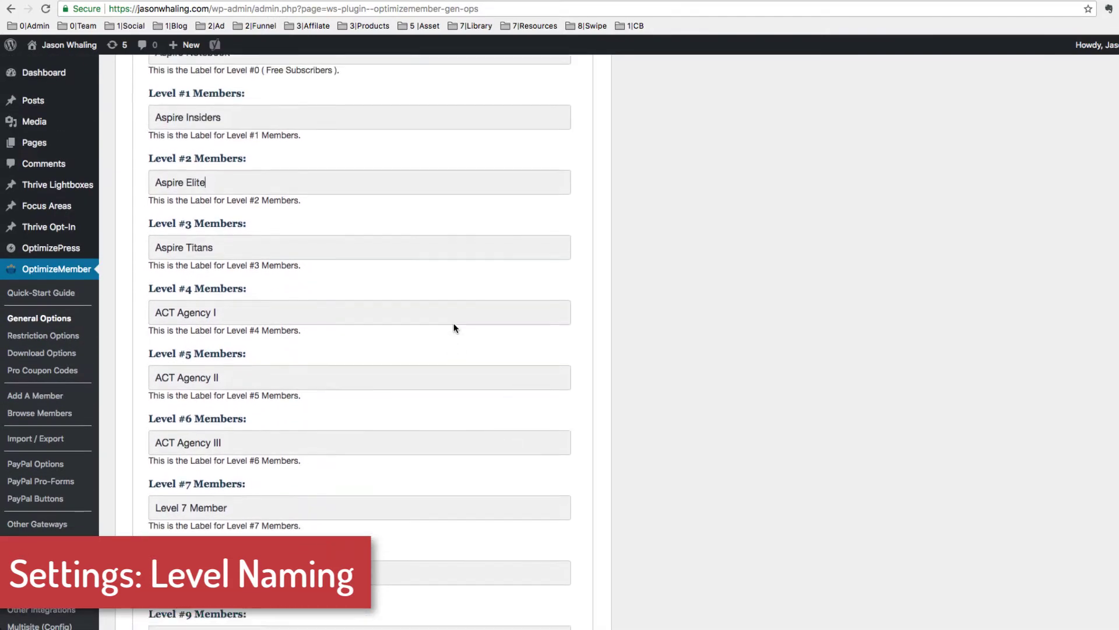
scroll(453, 323, up, 1)
scroll(453, 323, down, 3)
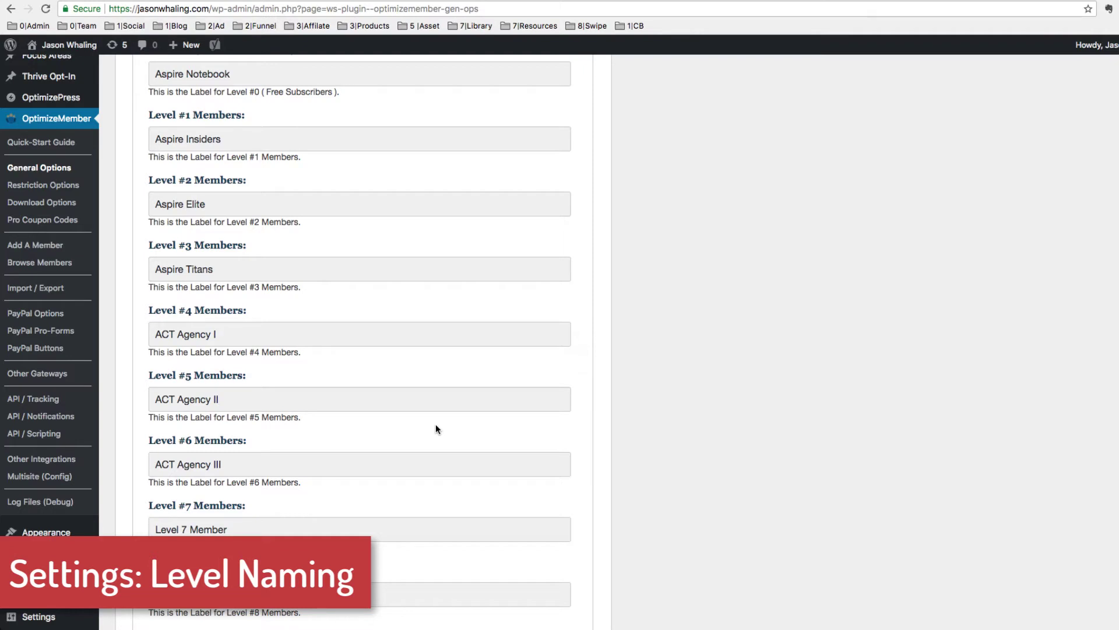
Consult the membership levels slide in PowerPoint, then return to the browser and collapse Define Membership Levels And Packages.
key(super+Tab)
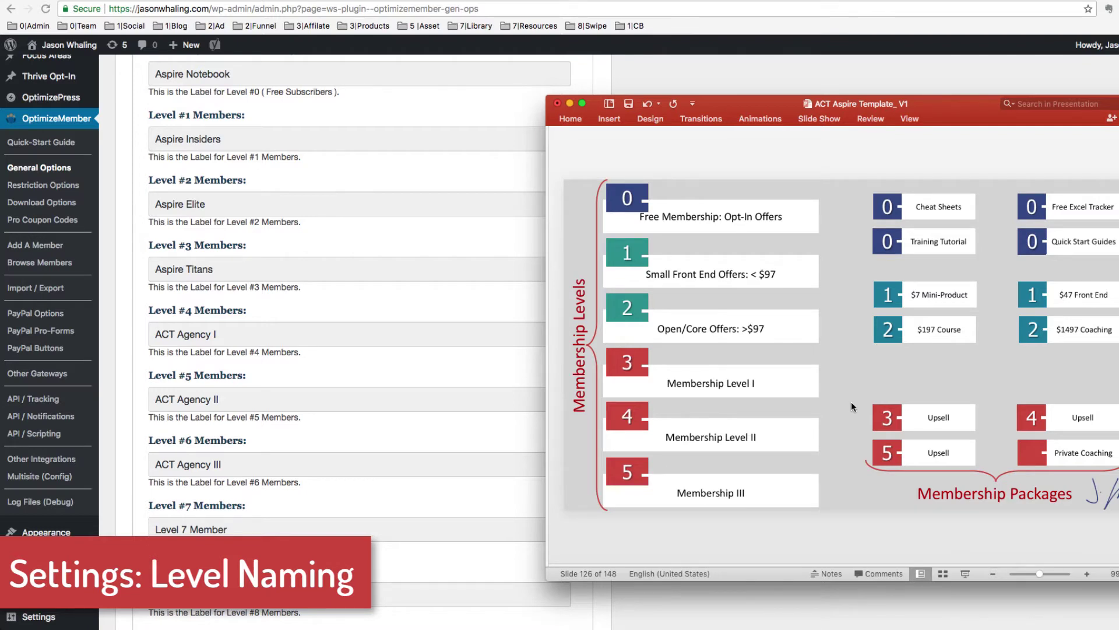
click(641, 78)
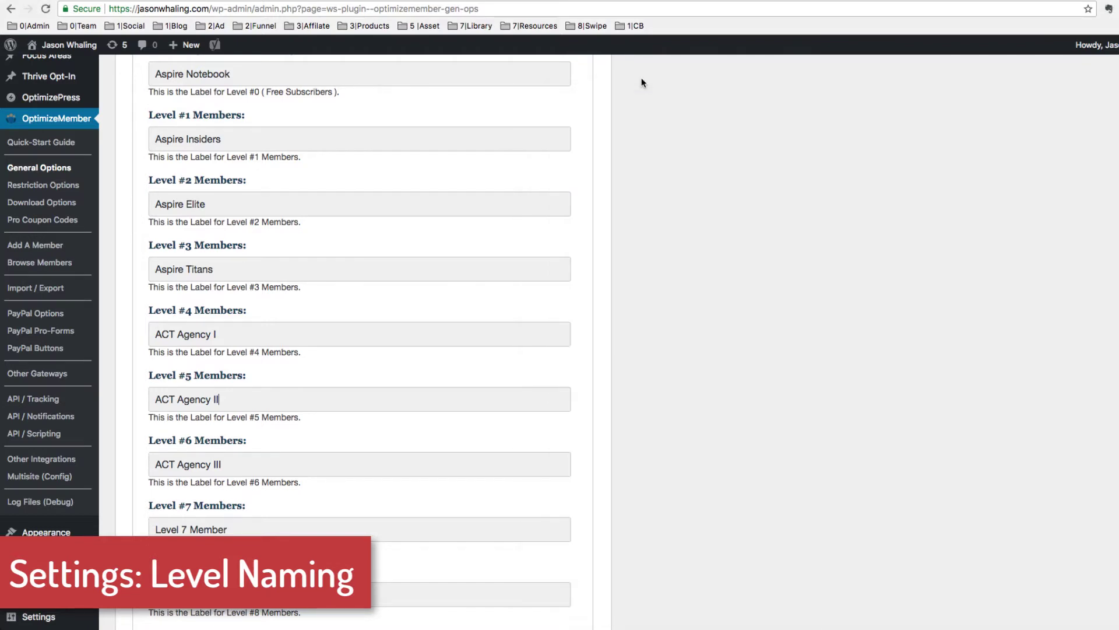
scroll(642, 78, up, 3)
scroll(107, 119, up, 4)
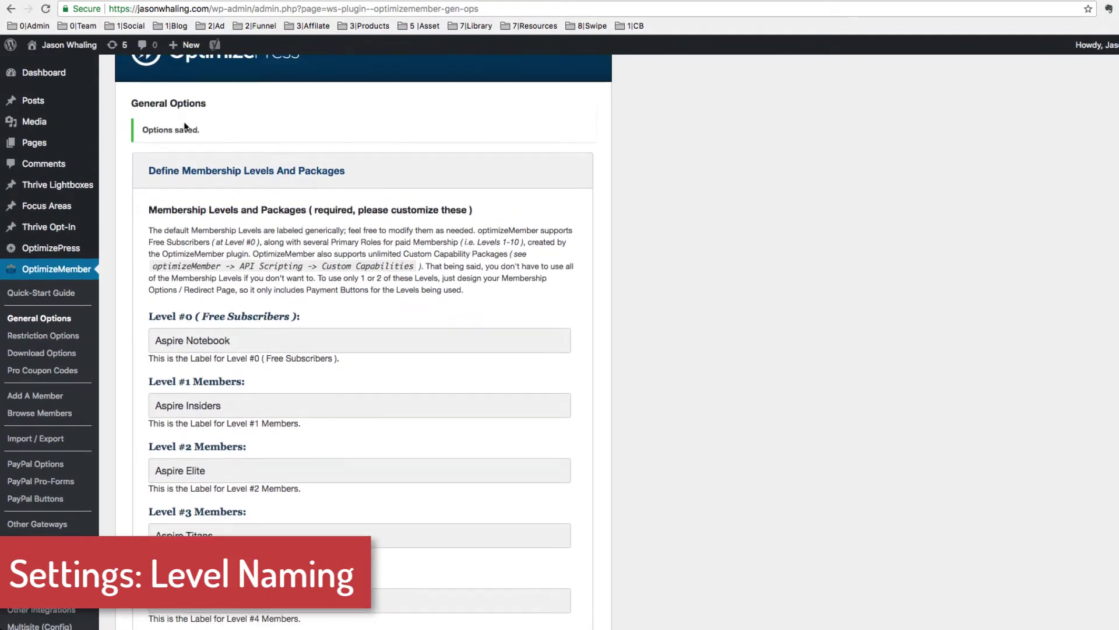
click(243, 171)
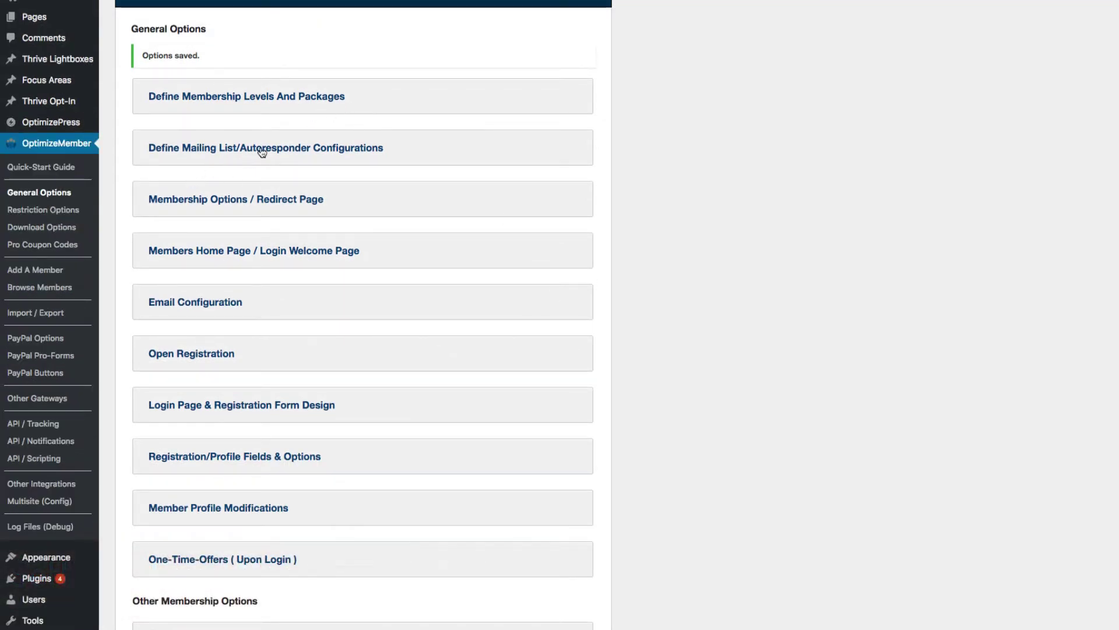
Expand Define Mailing List/Autoresponder Configurations and review the list provider and list settings for Levels #0 to #10.
click(324, 157)
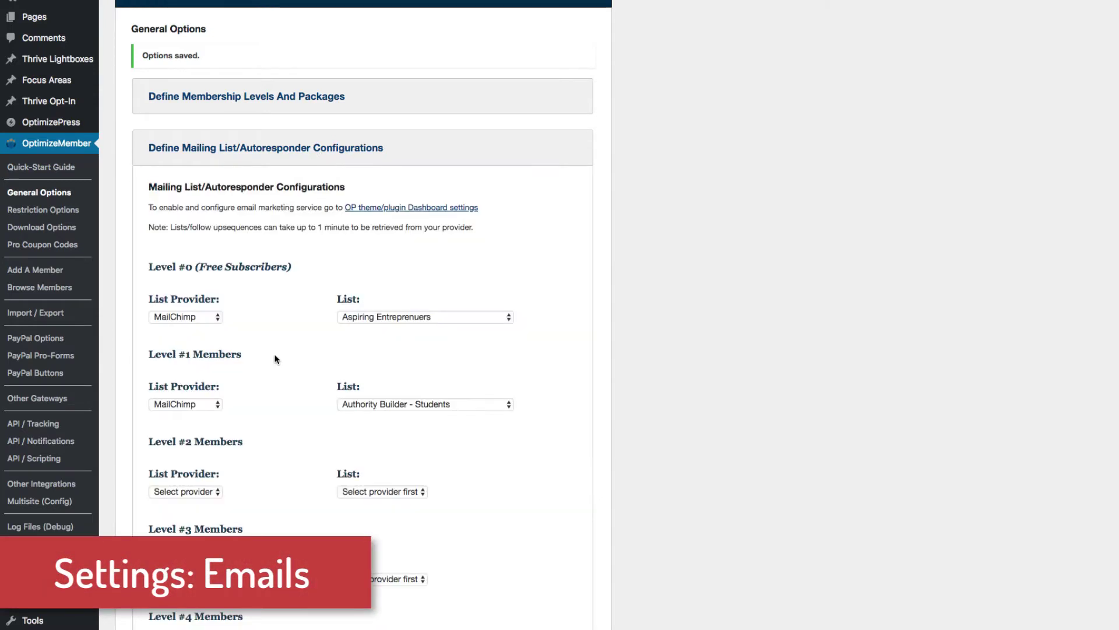
scroll(301, 361, down, 2)
scroll(301, 362, down, 4)
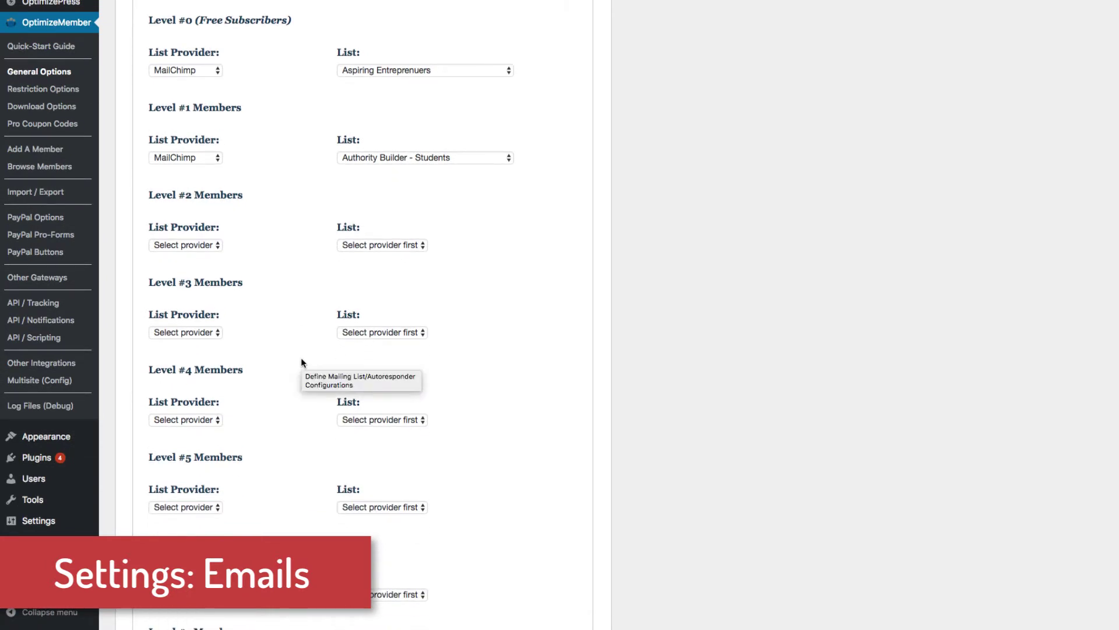
scroll(471, 358, down, 3)
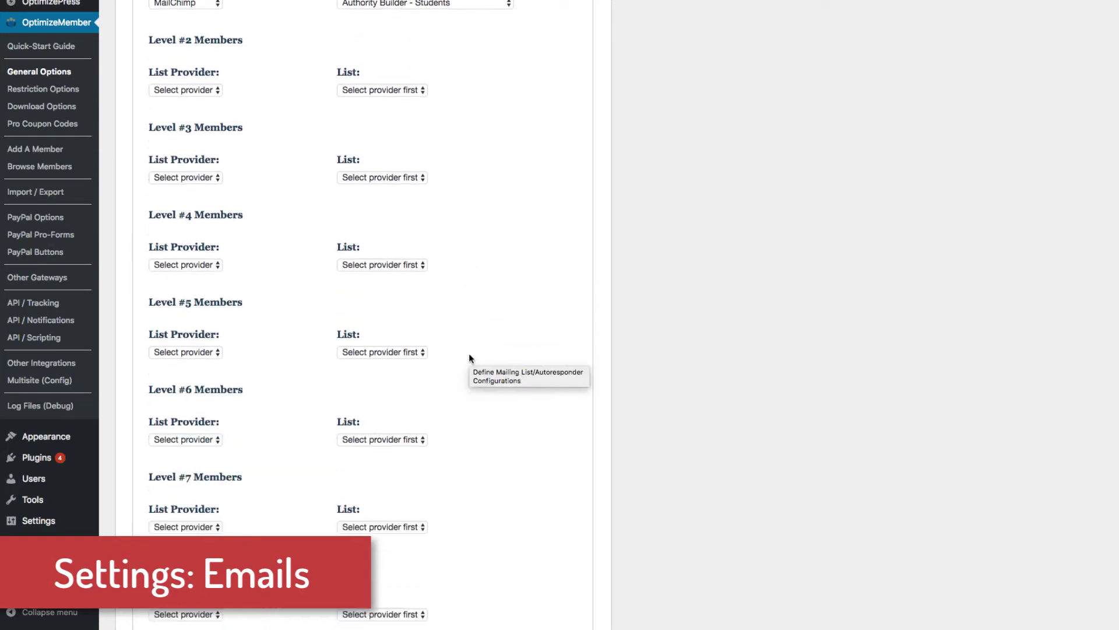
scroll(471, 358, down, 5)
scroll(503, 436, up, 6)
scroll(503, 436, up, 2)
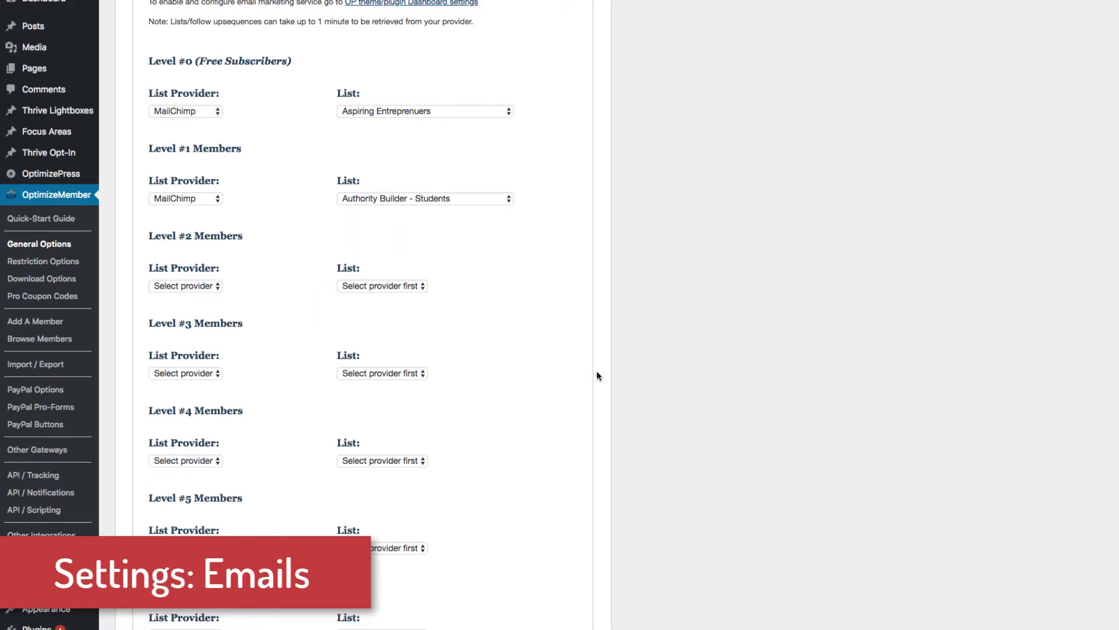
scroll(597, 371, down, 10)
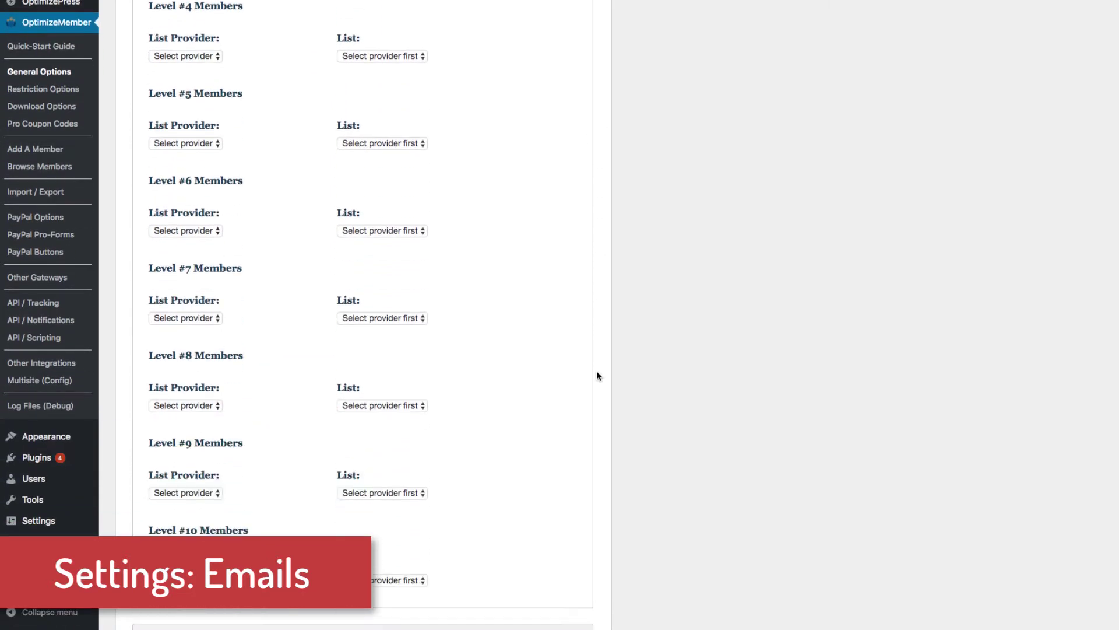
scroll(597, 376, down, 9)
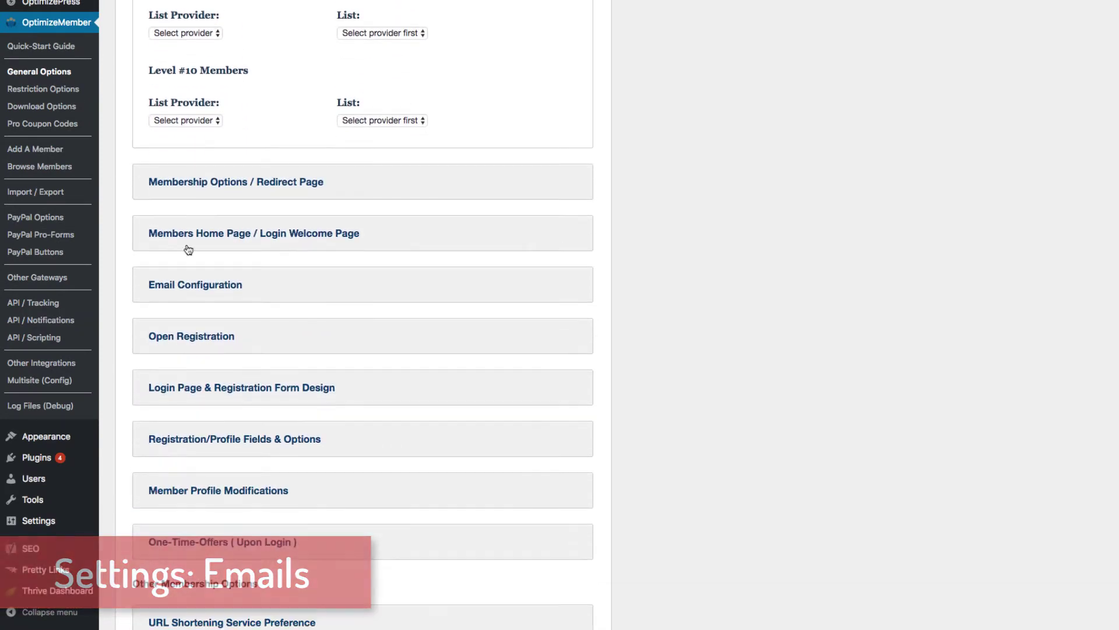
Expand the Membership Options / Redirect Page section and review which page visitors without access are redirected to.
click(241, 191)
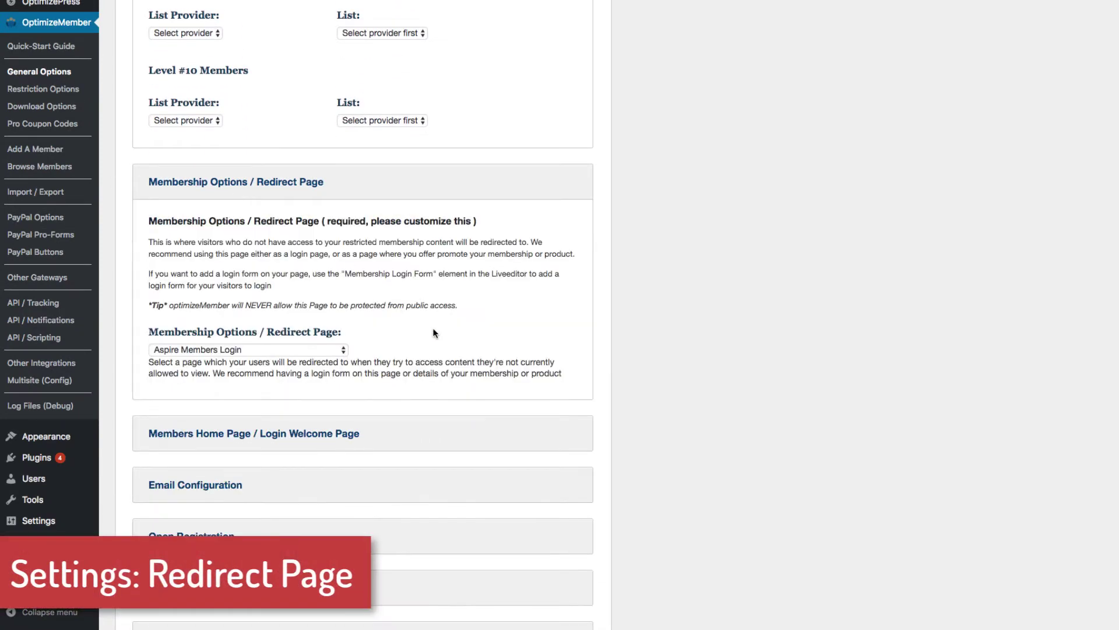
scroll(437, 332, down, 1)
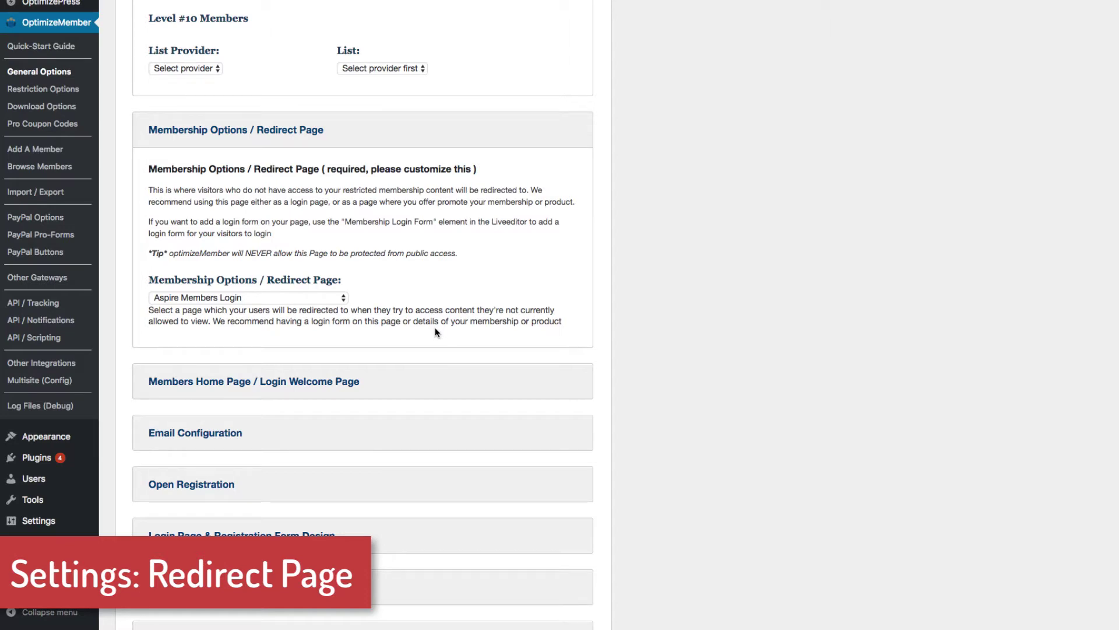
Expand the Members Home Page / Login Welcome Page section and review its page selection and special redirection URL setting.
scroll(420, 329, down, 3)
click(276, 246)
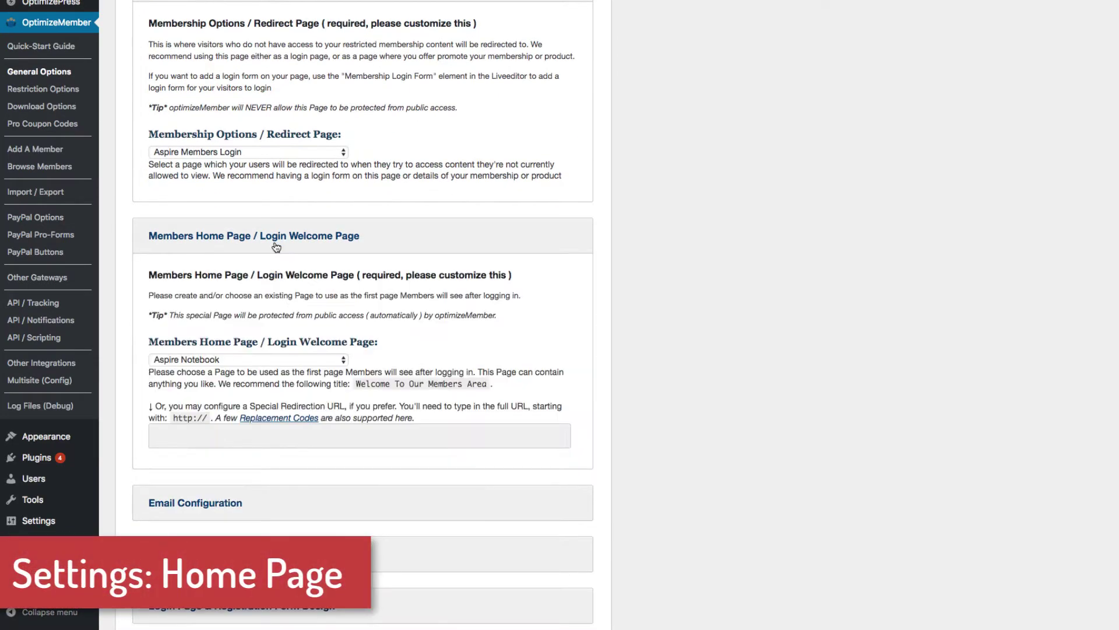
scroll(562, 328, down, 2)
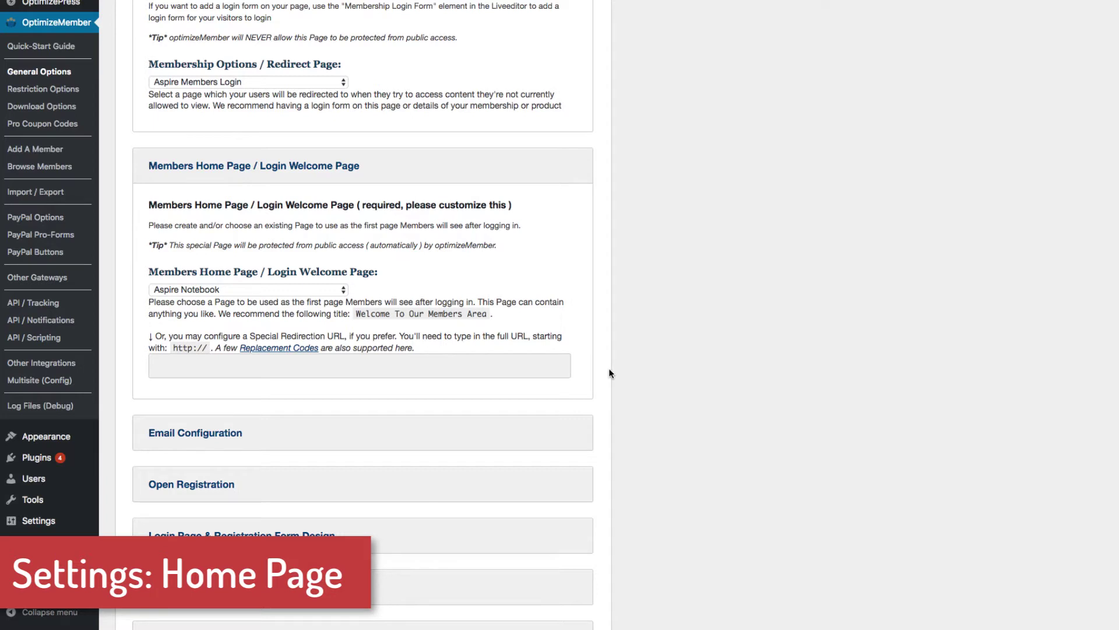
Expand the Open Registration section, check the setting for free subscribers, and collapse the section again.
scroll(609, 373, down, 5)
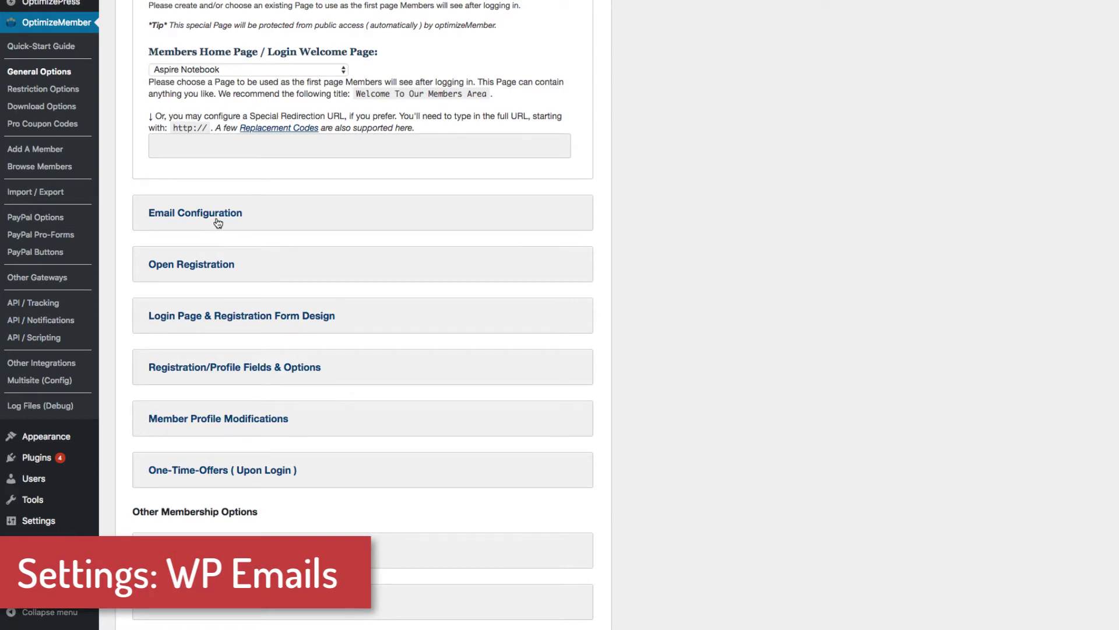
scroll(217, 223, down, 1)
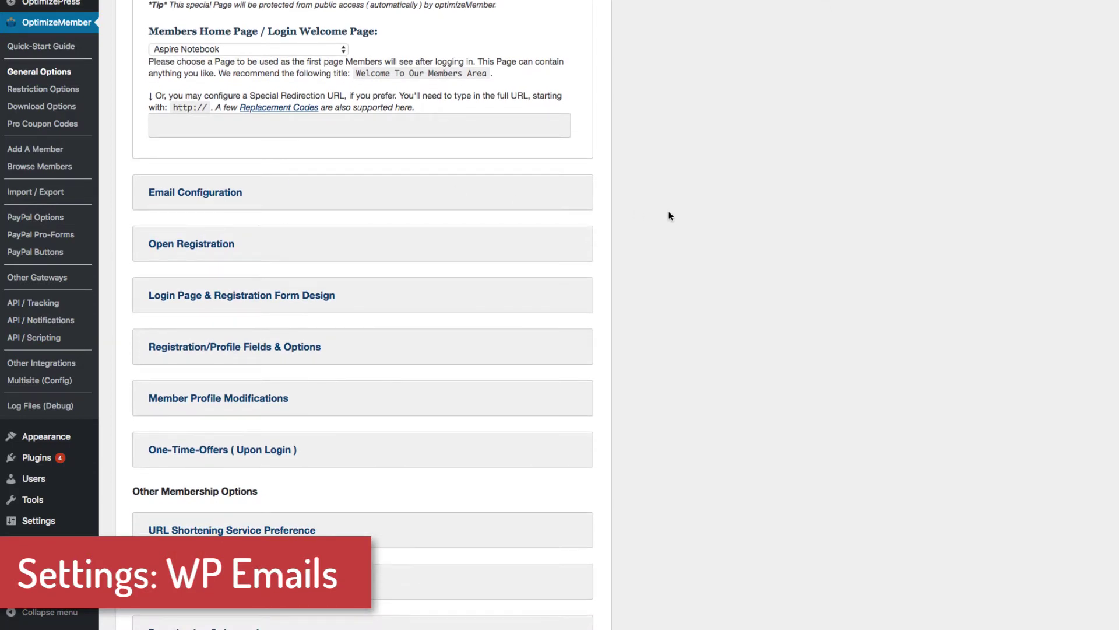
click(214, 245)
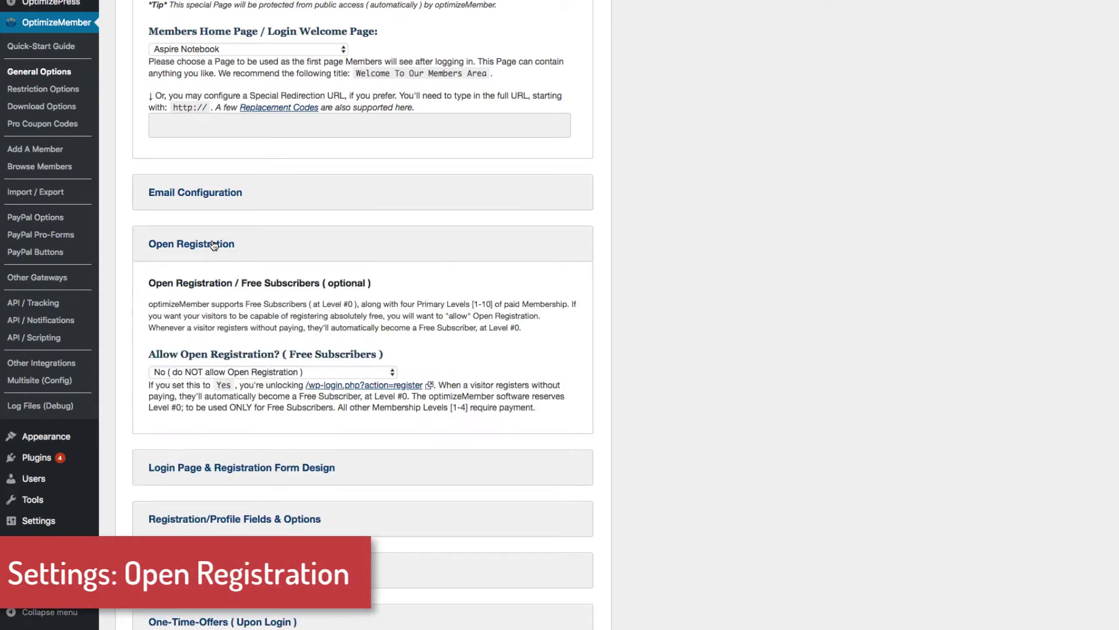
scroll(562, 316, down, 3)
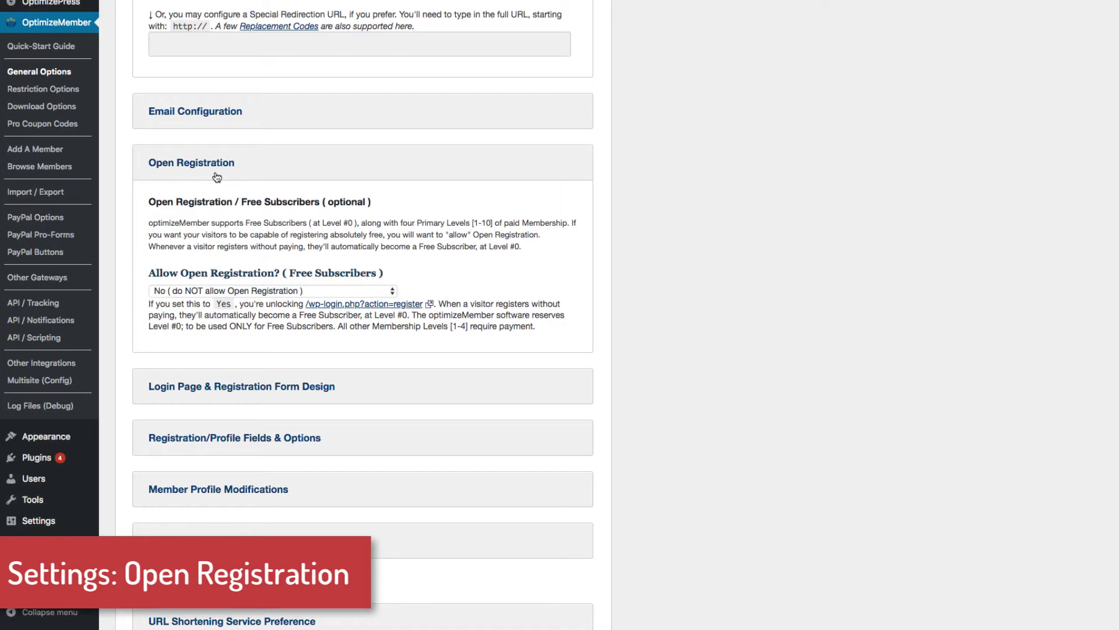
click(184, 168)
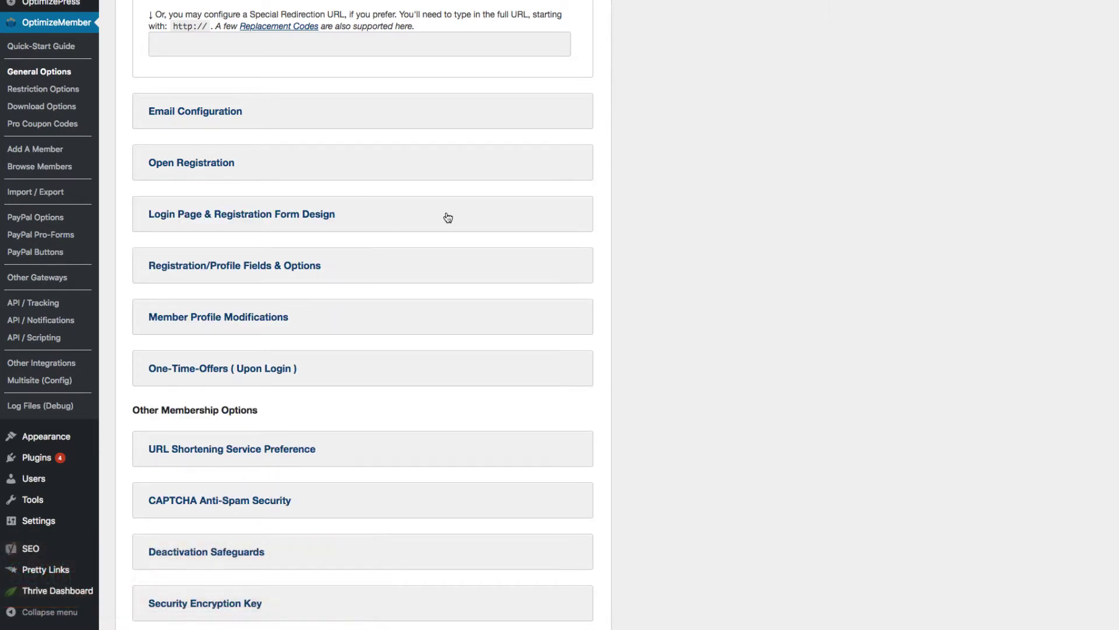
Expand Member Profile Modifications and review the default profile panel redirect setting, looking at the Members Login page for reference.
scroll(448, 218, down, 1)
scroll(448, 217, down, 3)
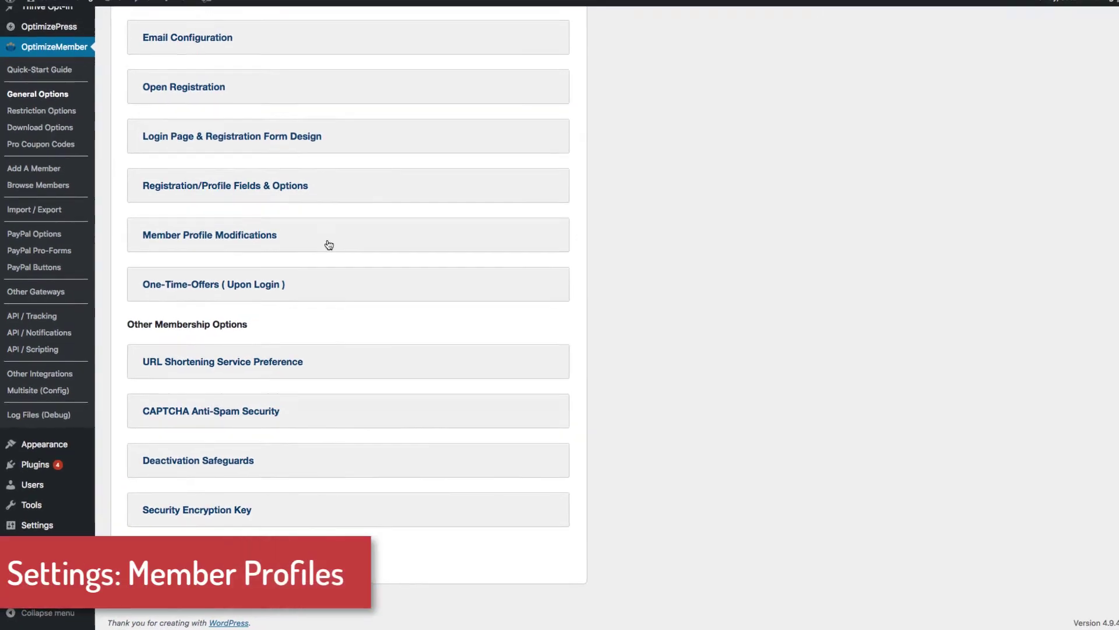
click(329, 244)
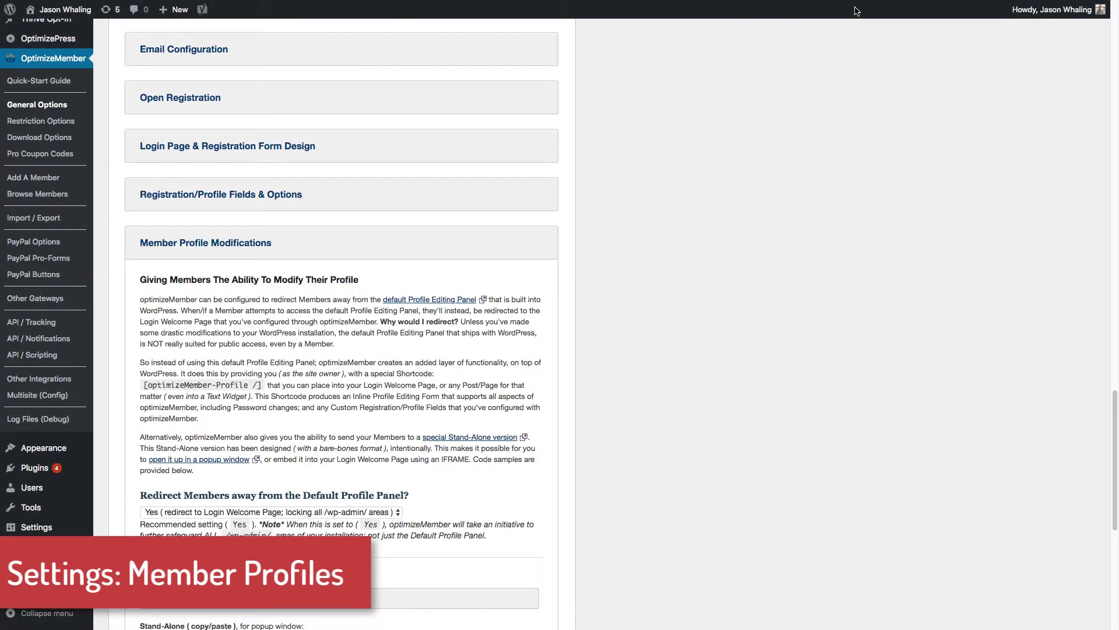
mouse_move(787, 2)
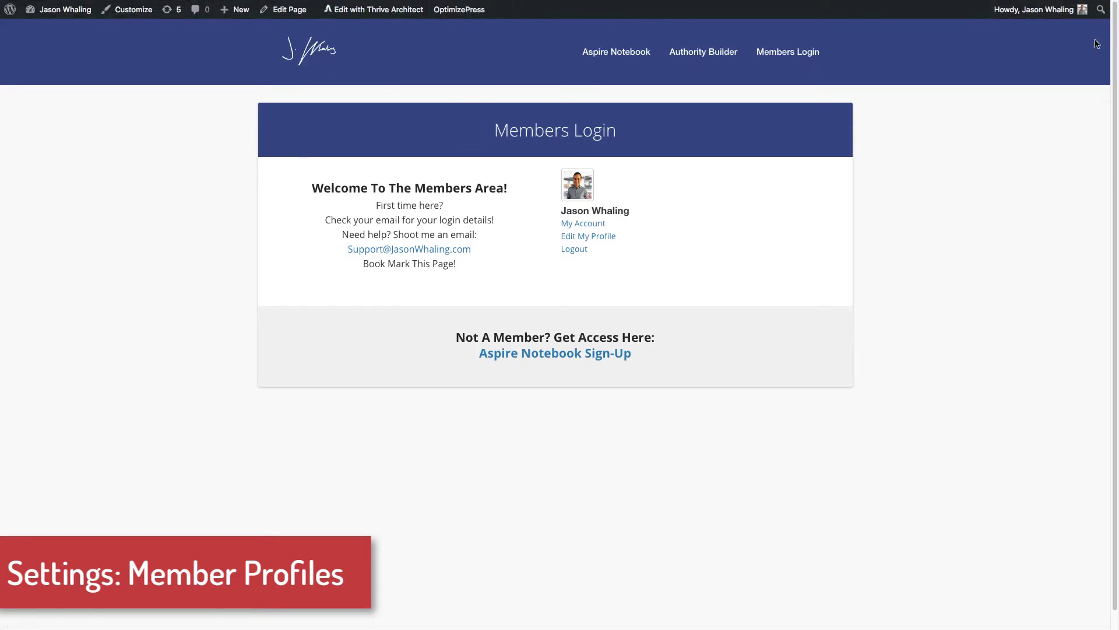
mouse_move(1072, 12)
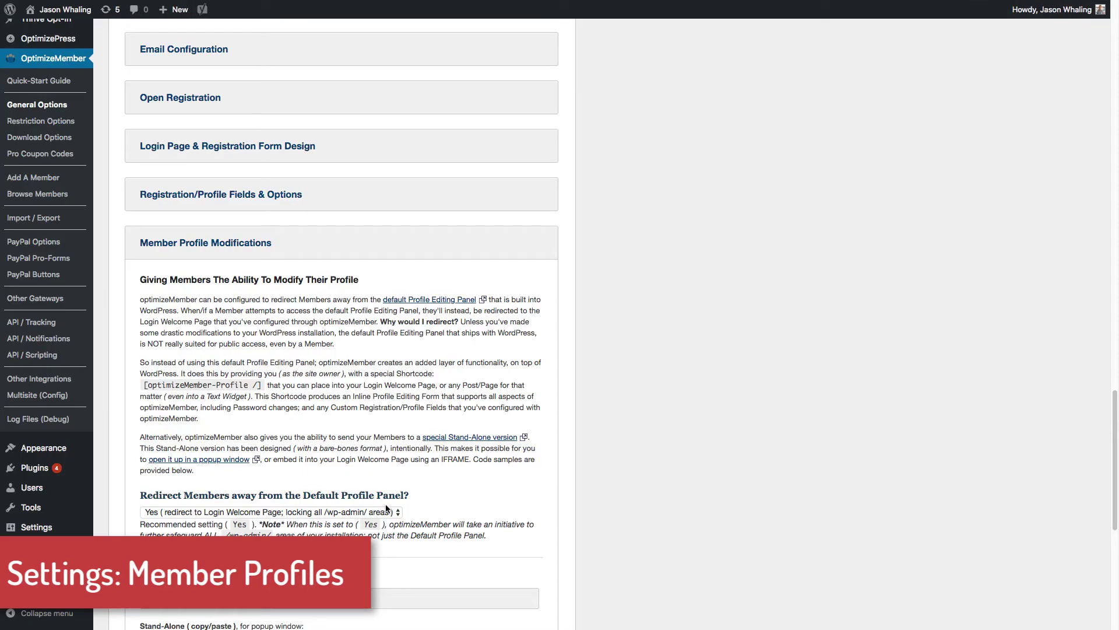
Collapse Member Profile Modifications, then expand One-Time-Offers (Upon Login), review its configuration file field and collapse it again.
scroll(361, 466, down, 3)
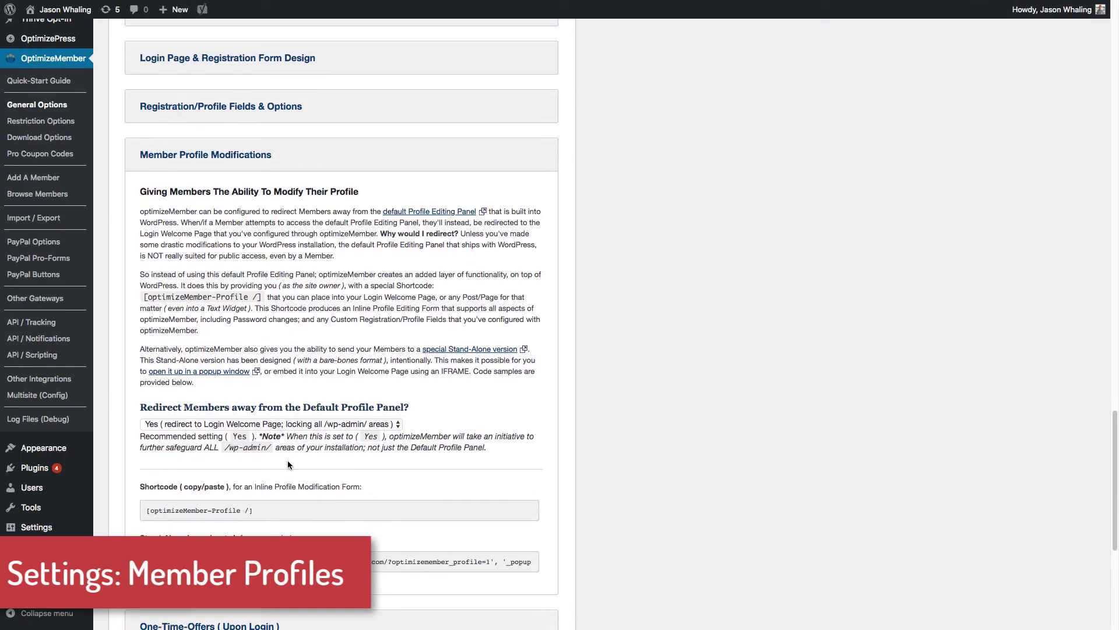
click(207, 158)
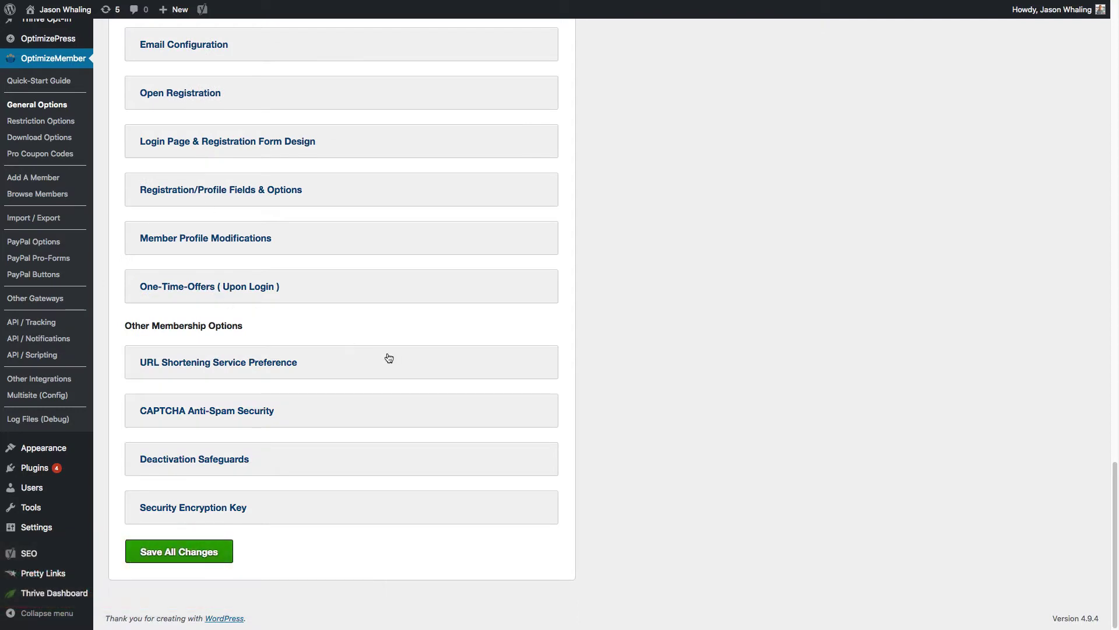
click(337, 293)
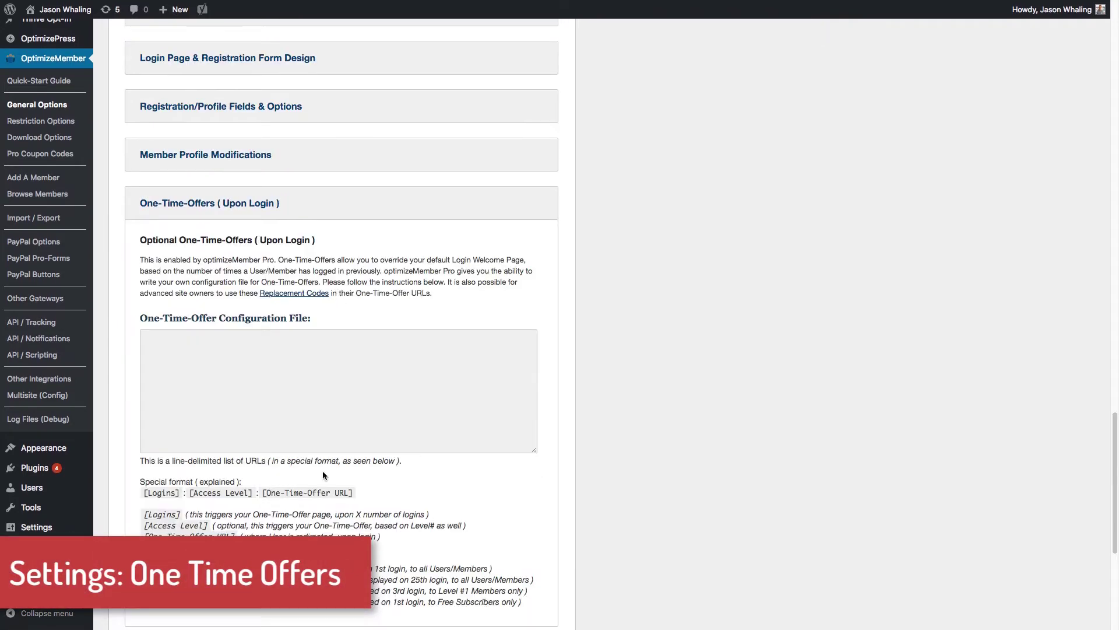
click(458, 373)
click(290, 204)
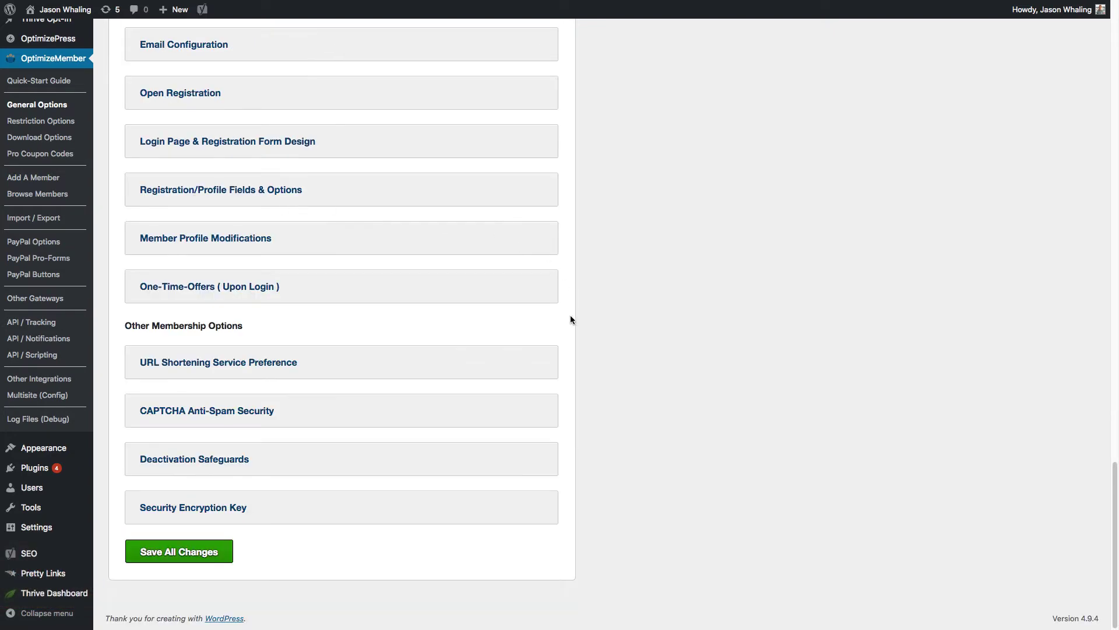
Expand CAPTCHA Anti-Spam Security, review the reCAPTCHA key fields and shortcode attribute instructions, and collapse the section.
click(315, 409)
scroll(350, 420, down, 3)
scroll(421, 440, down, 4)
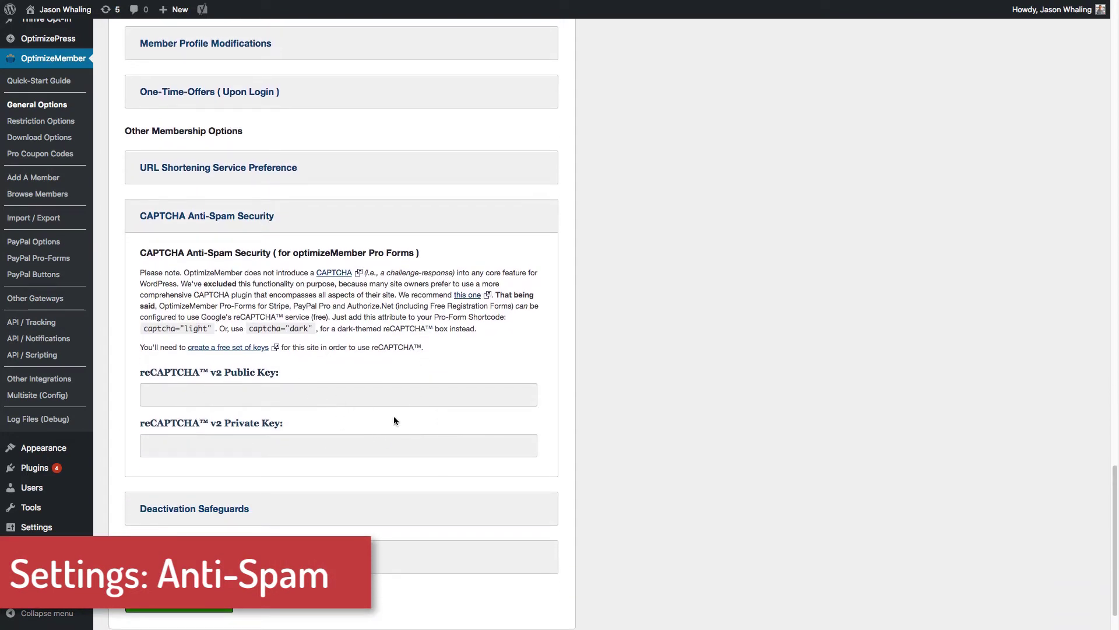
scroll(416, 417, up, 1)
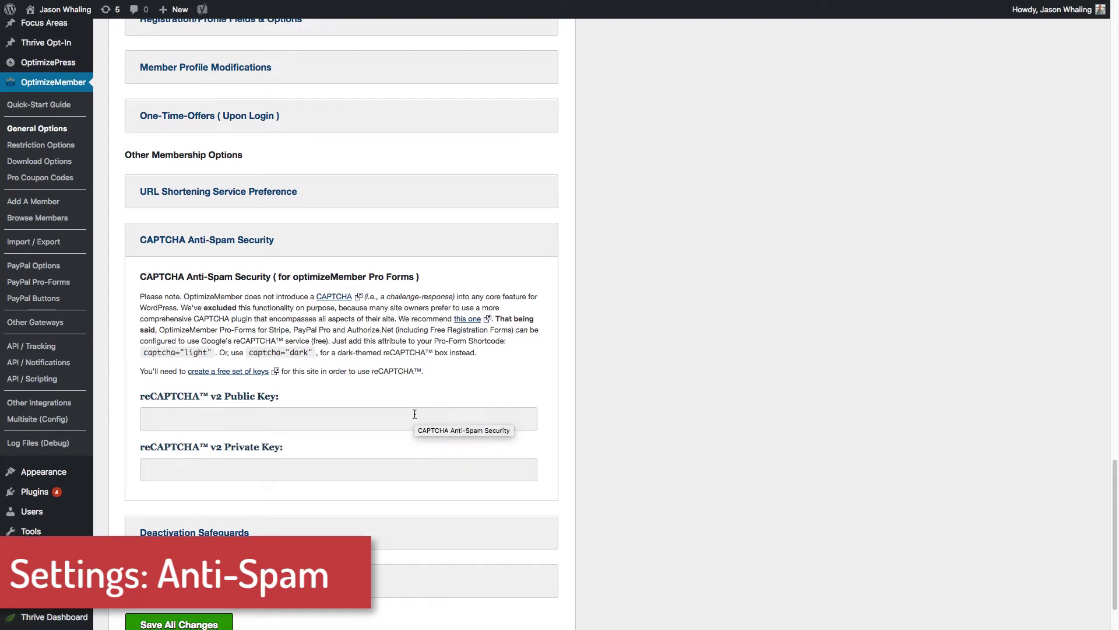
click(213, 242)
Return to the start of General Options and expand Define Membership Levels And Packages to check the level labels.
scroll(335, 245, up, 10)
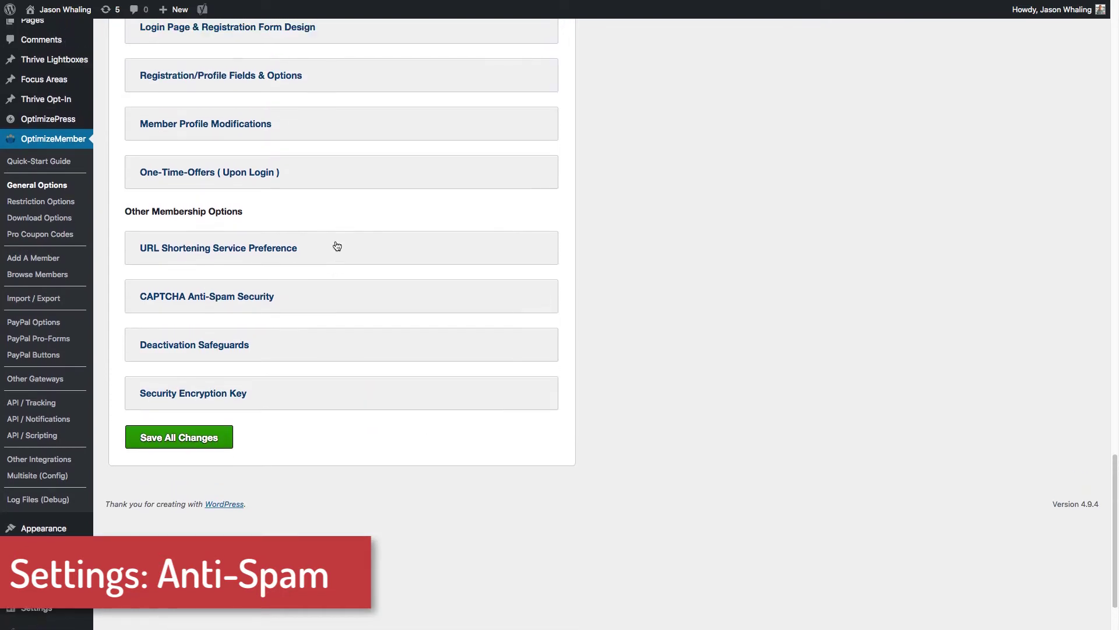
scroll(336, 246, up, 10)
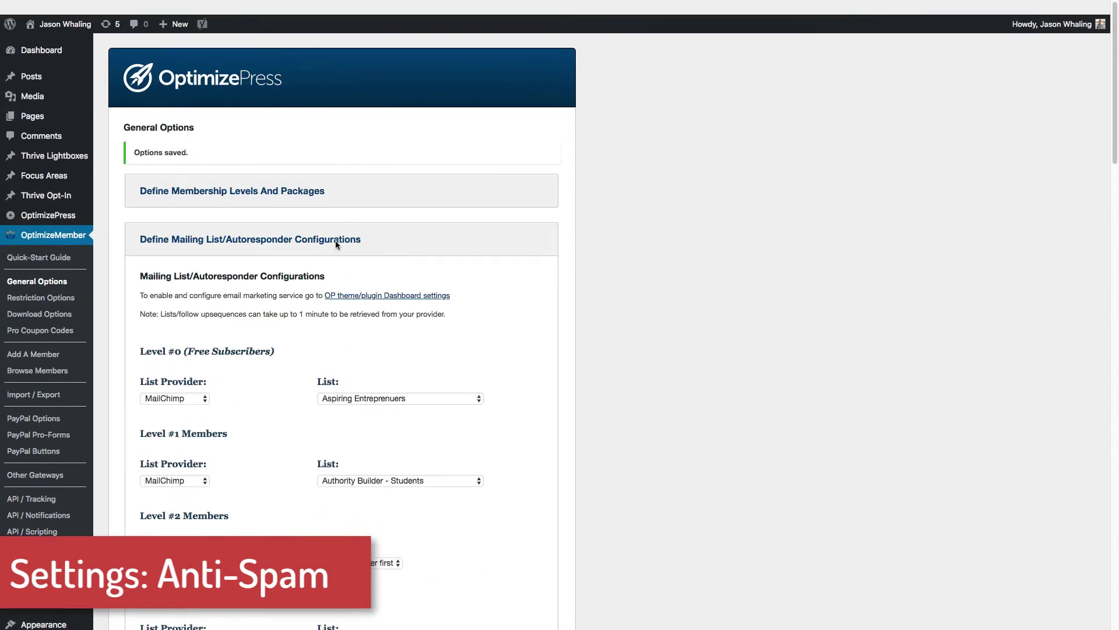
click(210, 177)
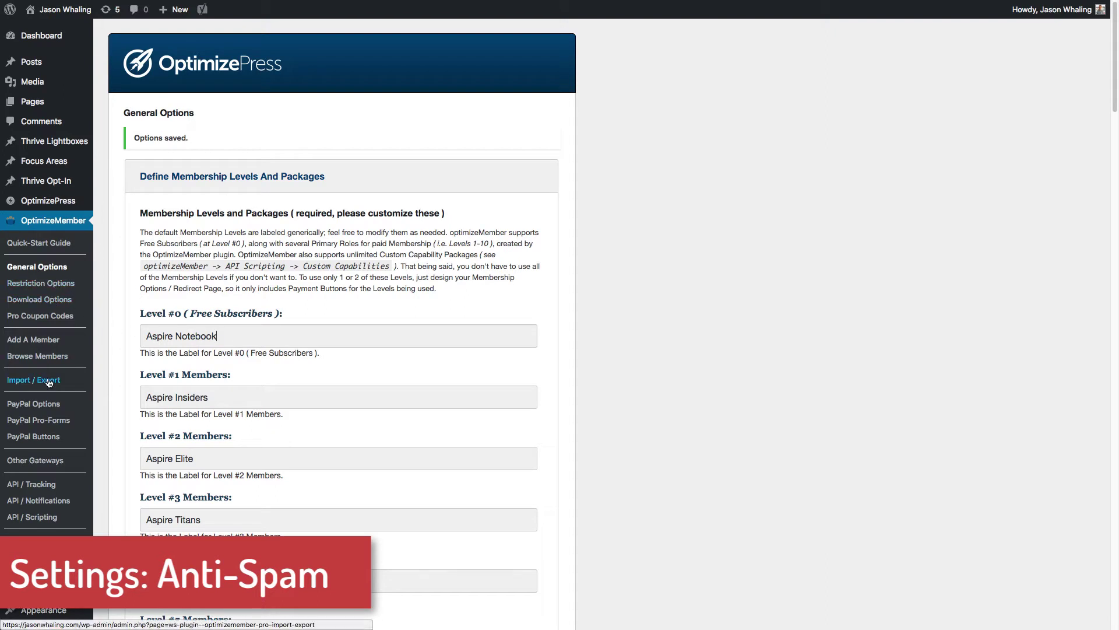
On the PayPal Pro-Forms page, expand PayPal Pro / Free Registration Forms and copy its WordPress shortcode.
click(39, 419)
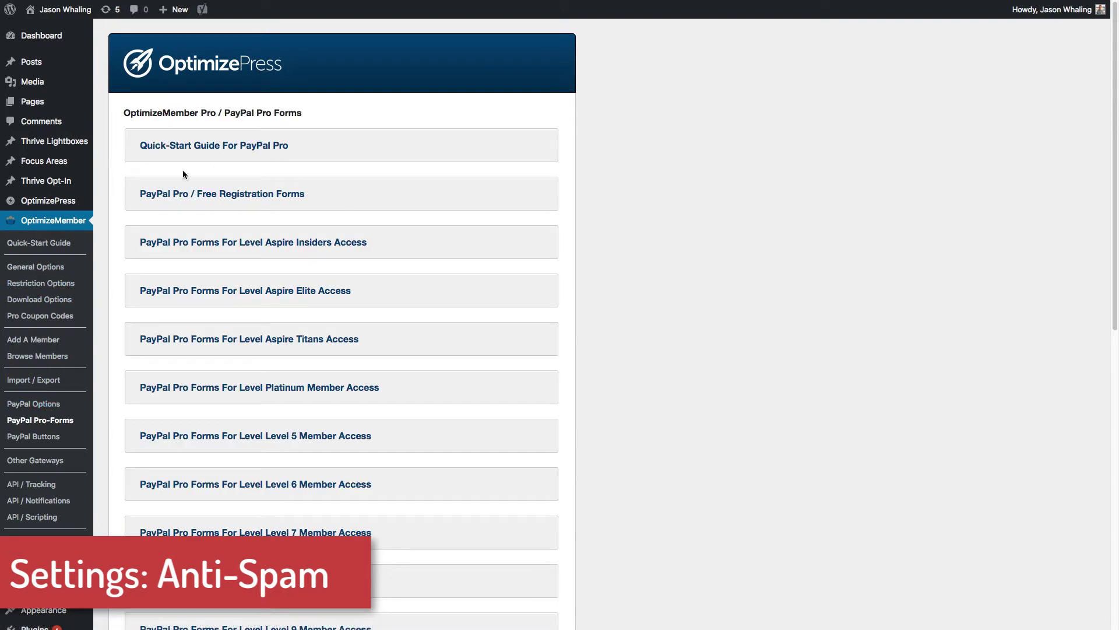
click(247, 202)
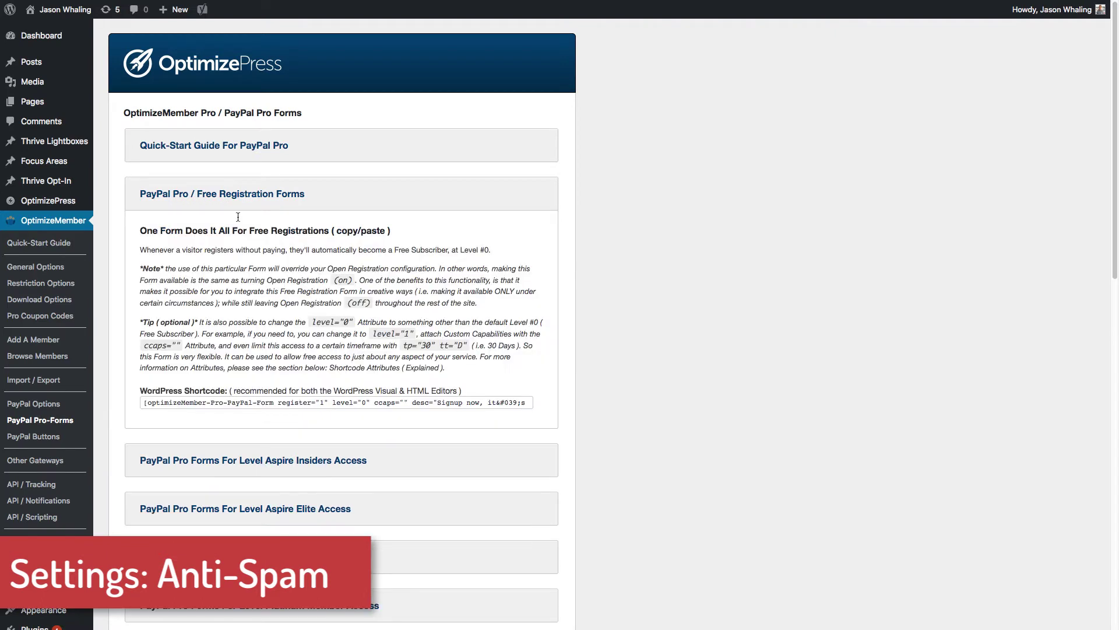
click(376, 403)
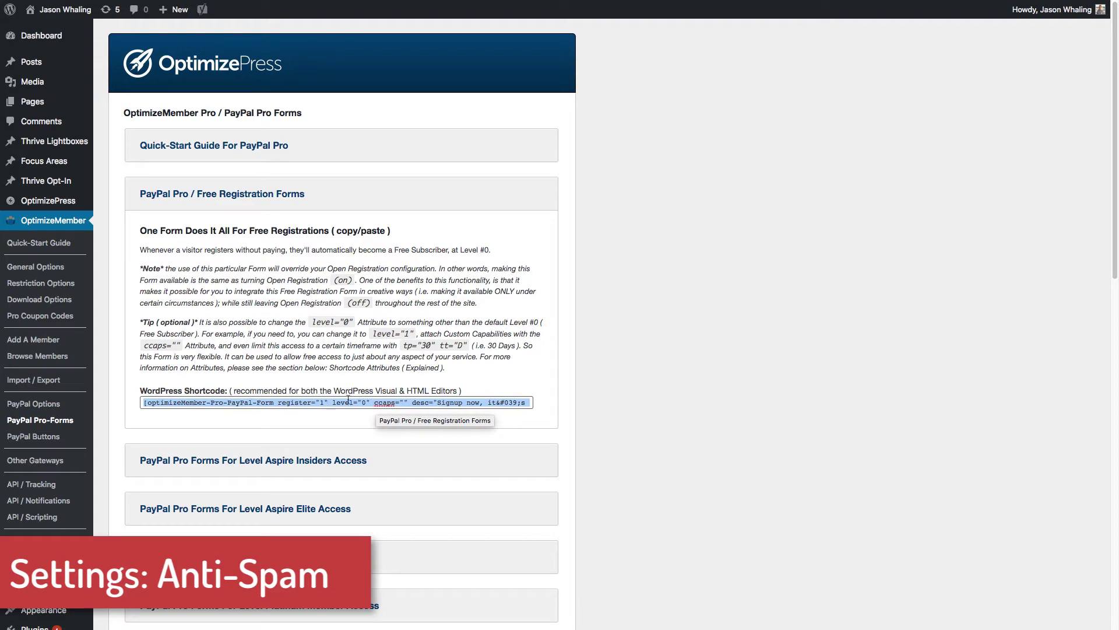
click(599, 311)
Switch to the Aspire Notebook page and paste the free registration shortcode below the existing one in the custom HTML element.
mouse_move(285, 1)
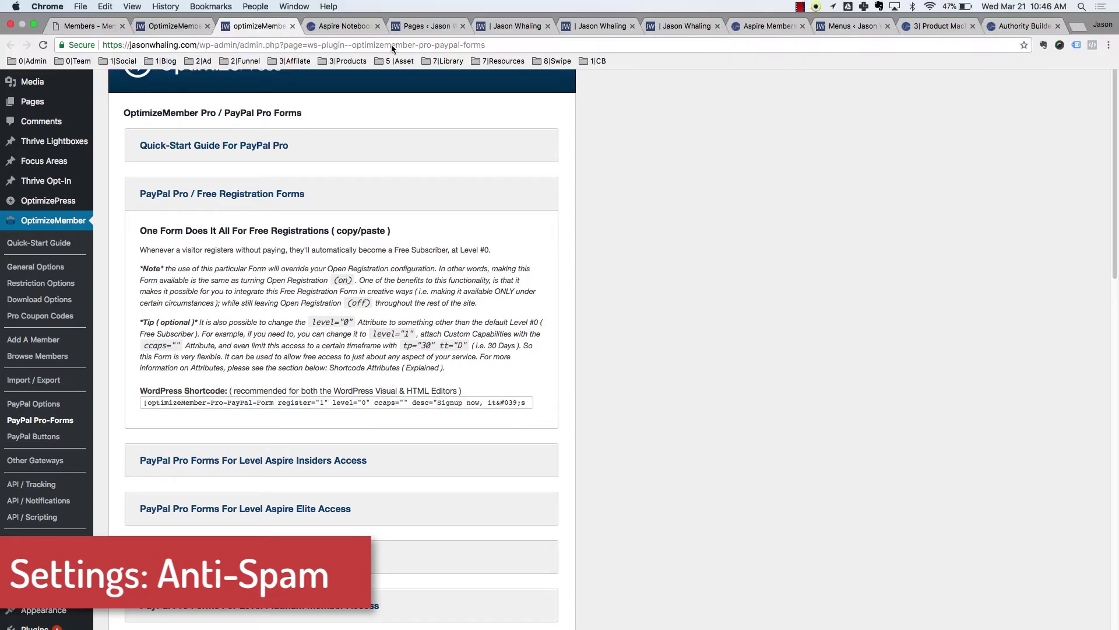
click(343, 27)
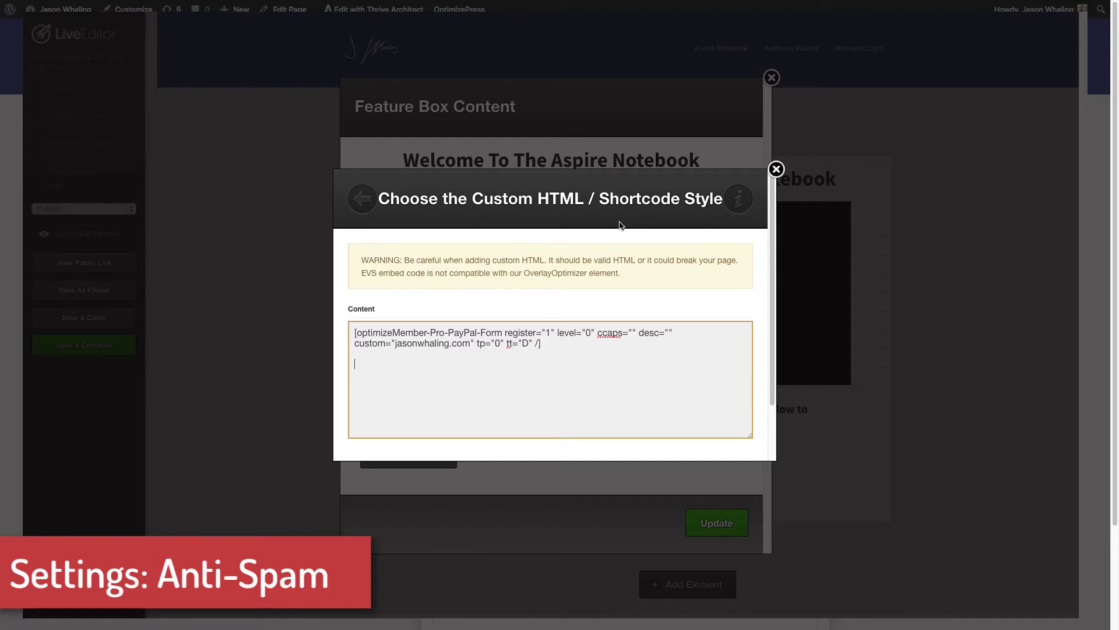
text([optimizeMember-Pro-PayPal-Form register="1" level="0" ccaps="" desc="Signup now, it&#039;s Free!" custom="jasonwhaling.com" tp="0" tt="D" captcha="clean" /])
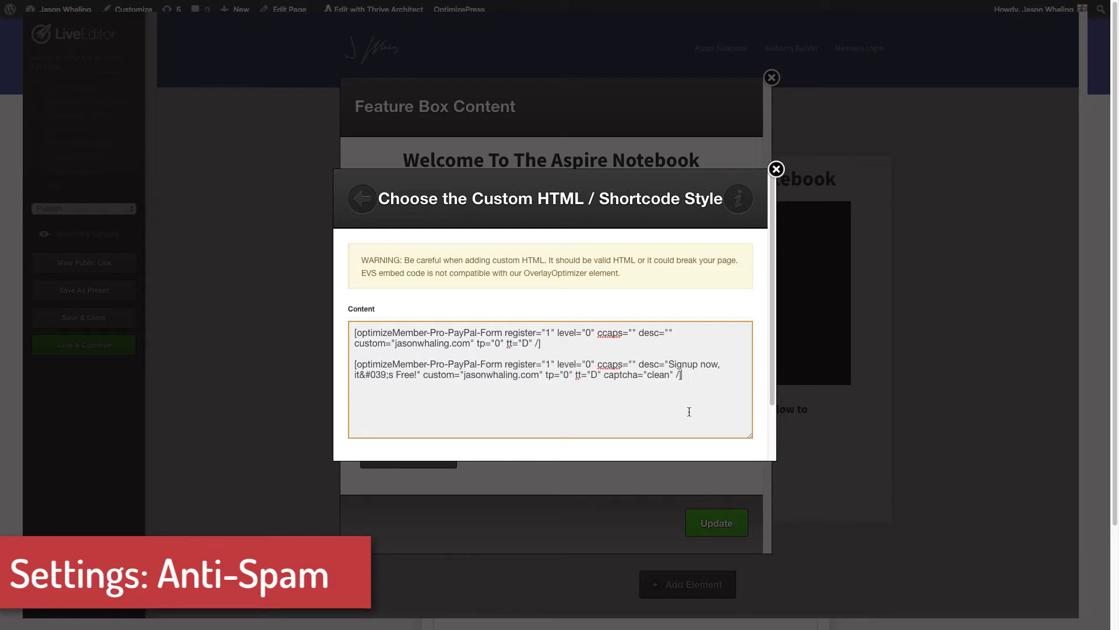
Delete the captcha="clean" attribute from the pasted registration shortcode, keeping the closing slash and bracket.
drag(603, 374, 680, 375)
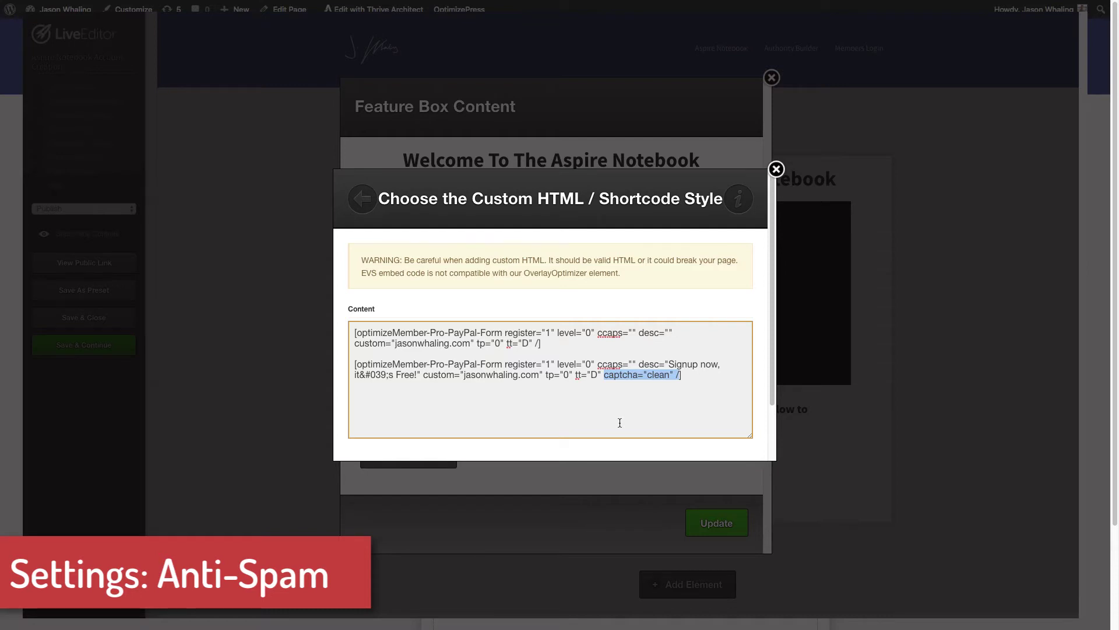
click(685, 378)
drag(690, 375, 352, 361)
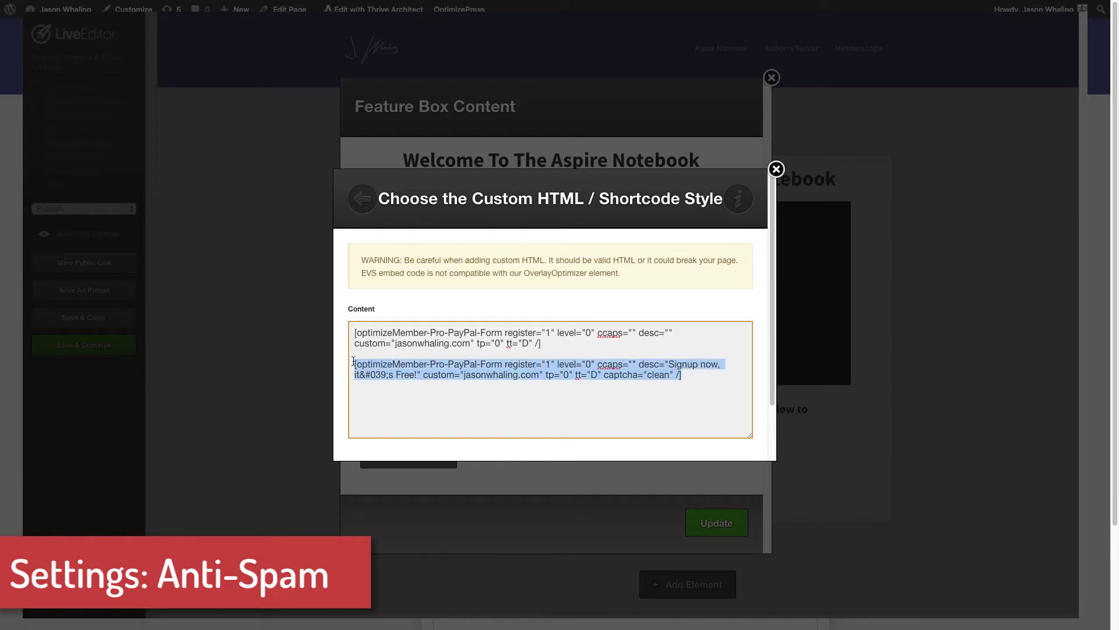
click(604, 375)
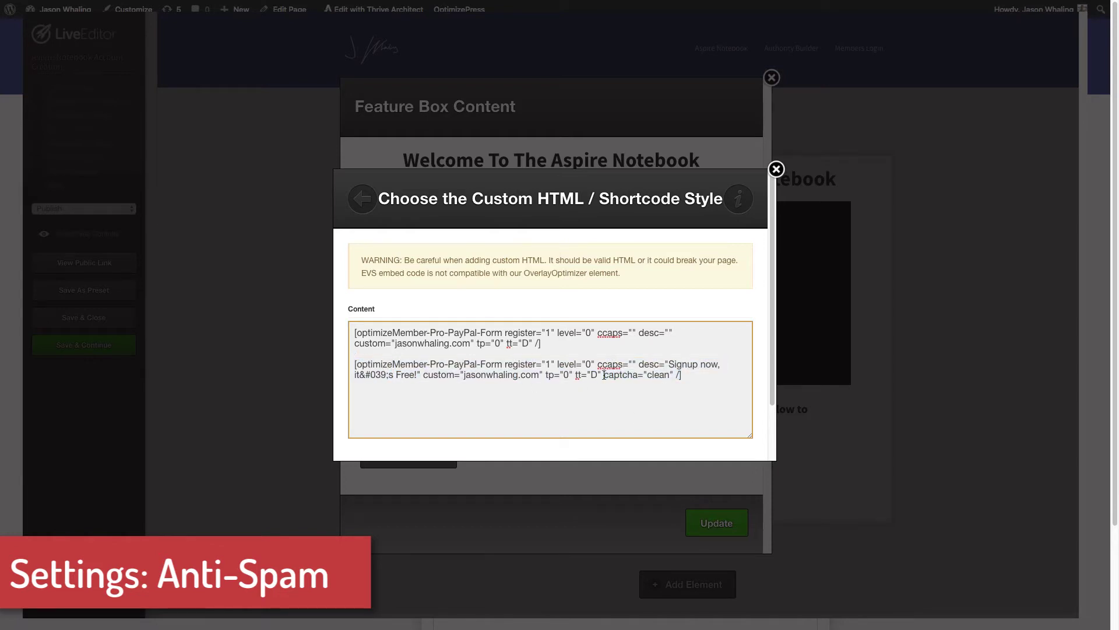
drag(604, 376, 677, 375)
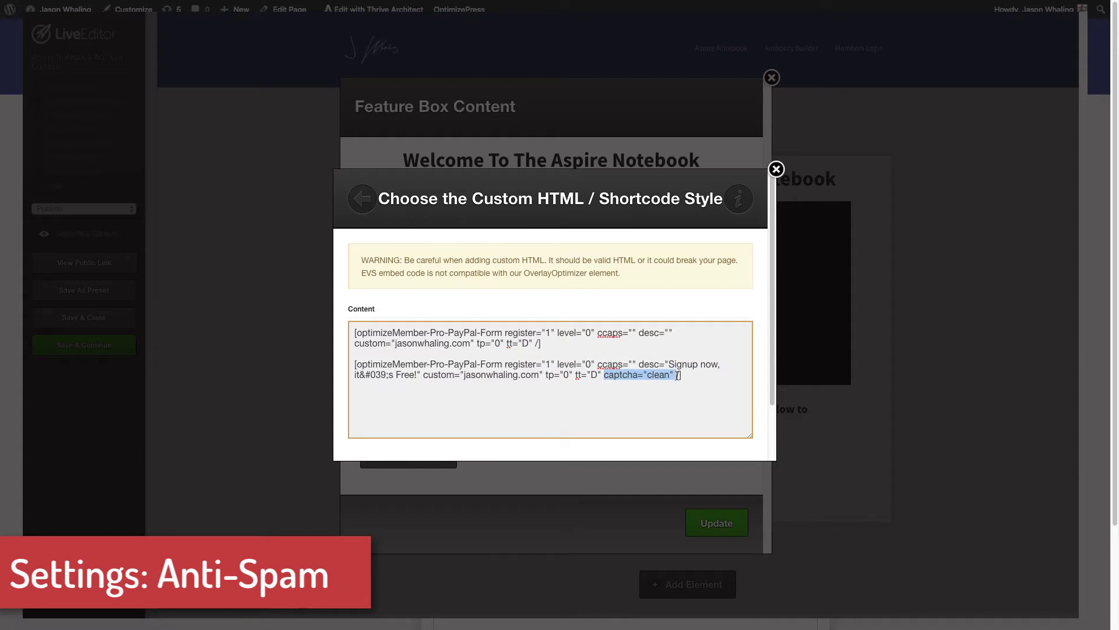
key(BackSpace)
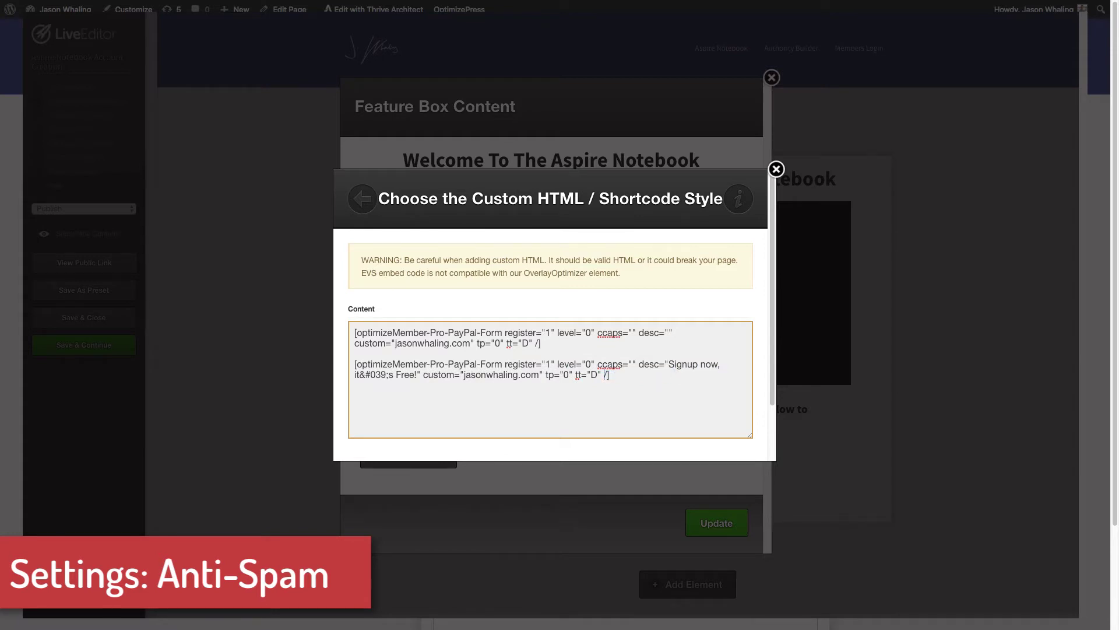
Close the shortcode element, the feature box content and the LiveEditor, discarding the unsaved shortcode changes.
click(776, 170)
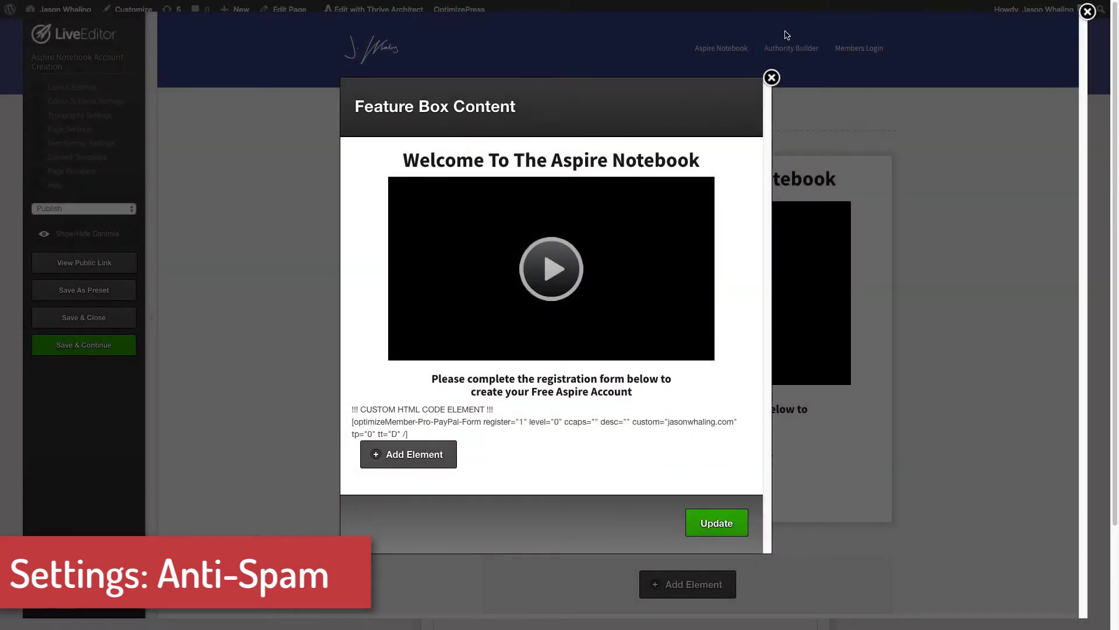
click(770, 77)
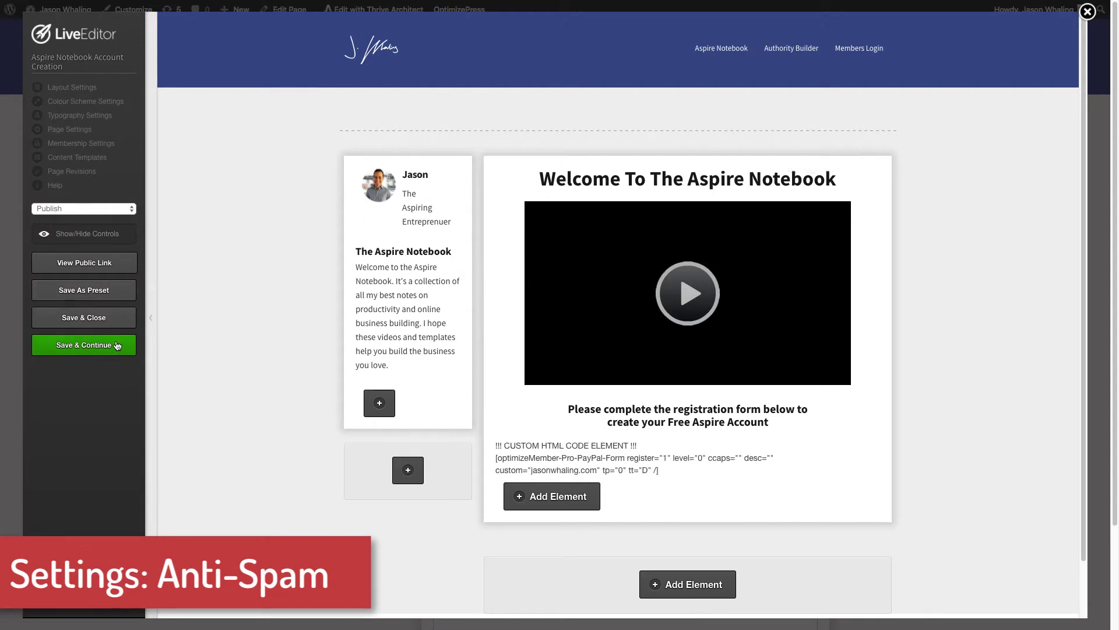
click(1088, 12)
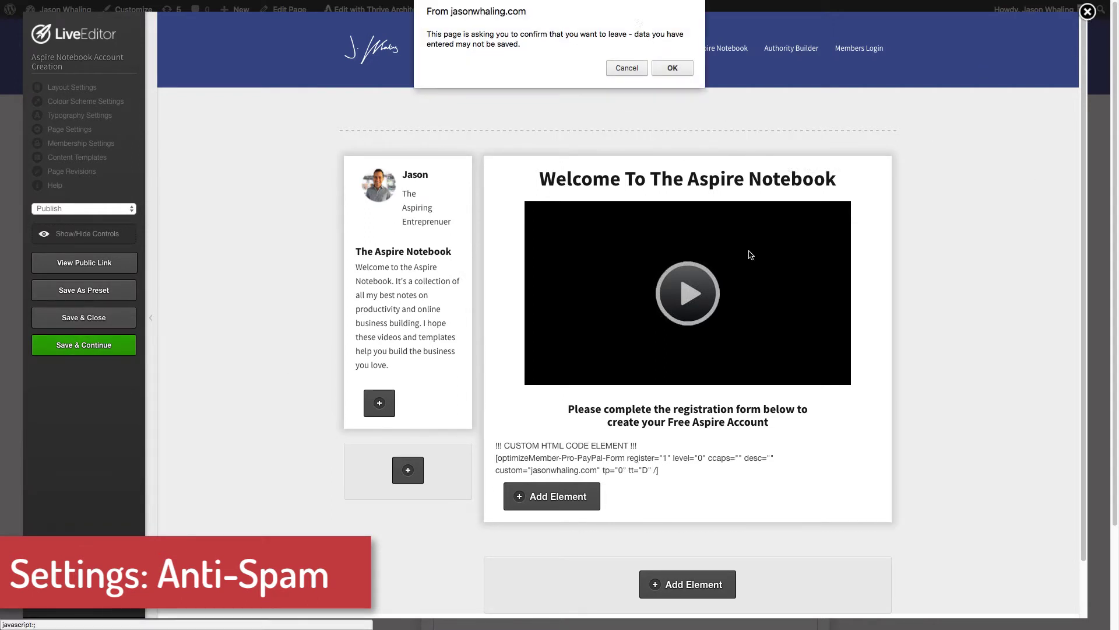
click(672, 68)
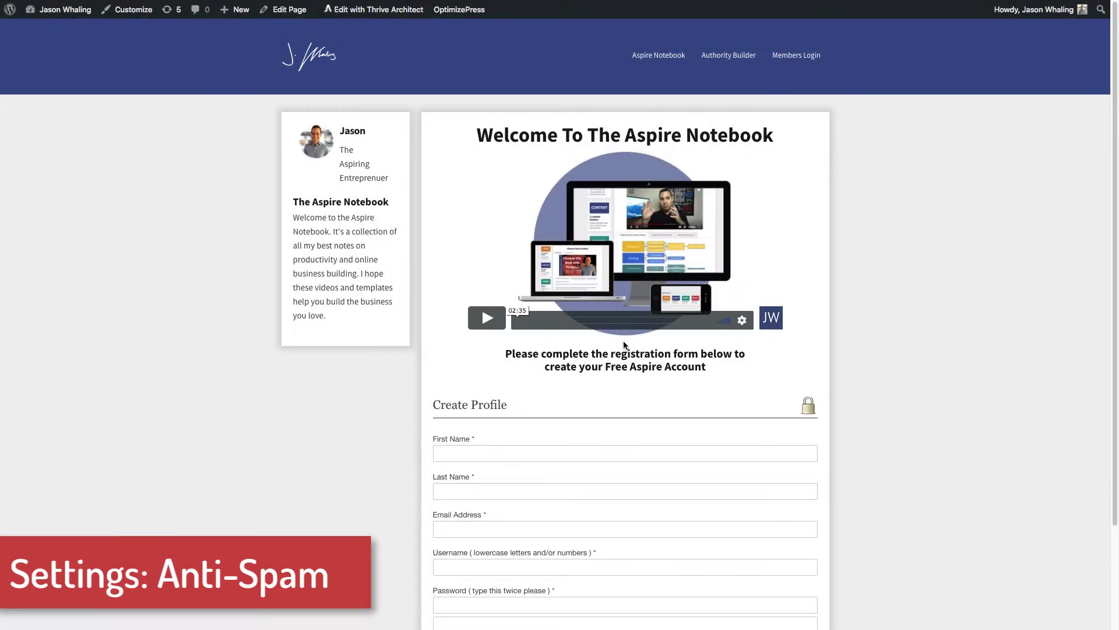
Review the Create Profile registration form on the live Aspire Notebook page, from the welcome video to Complete Registration.
scroll(662, 412, down, 5)
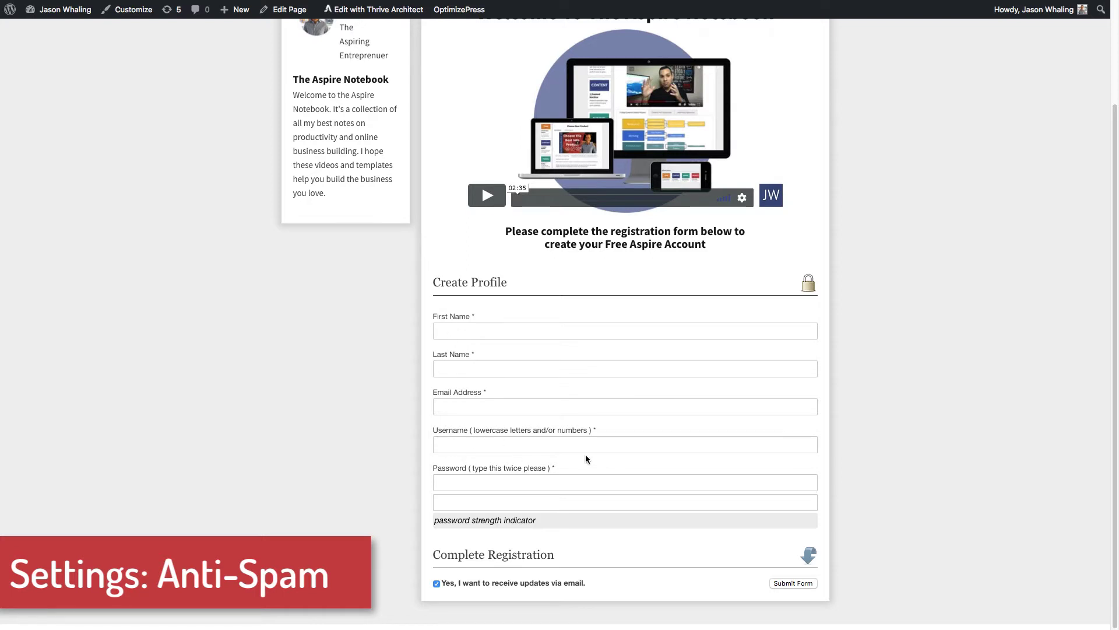
scroll(586, 455, up, 3)
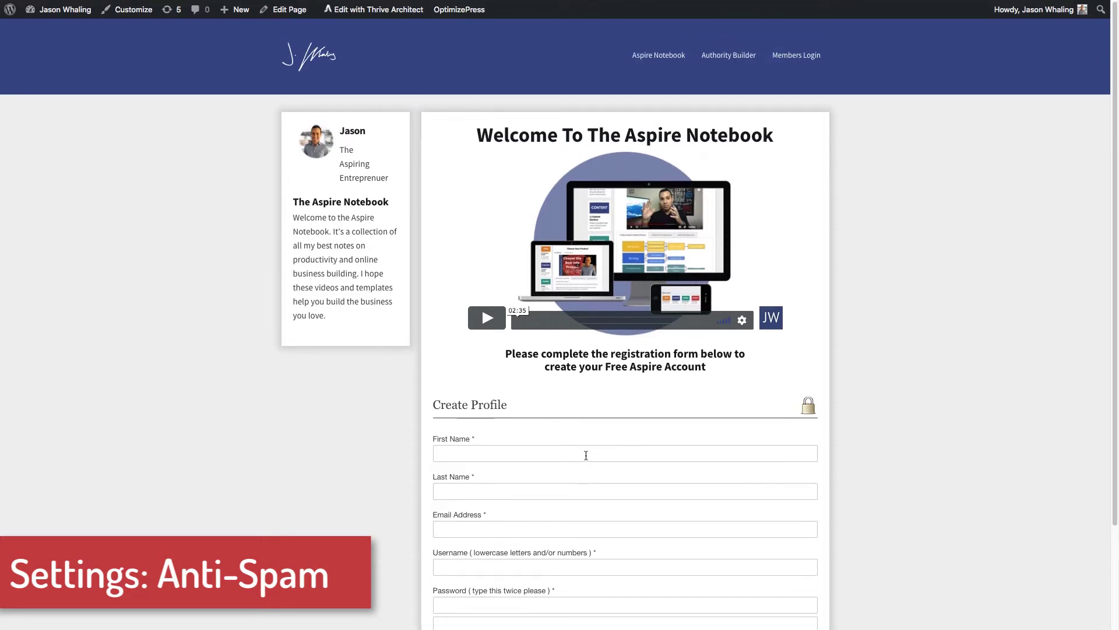
scroll(663, 524, down, 3)
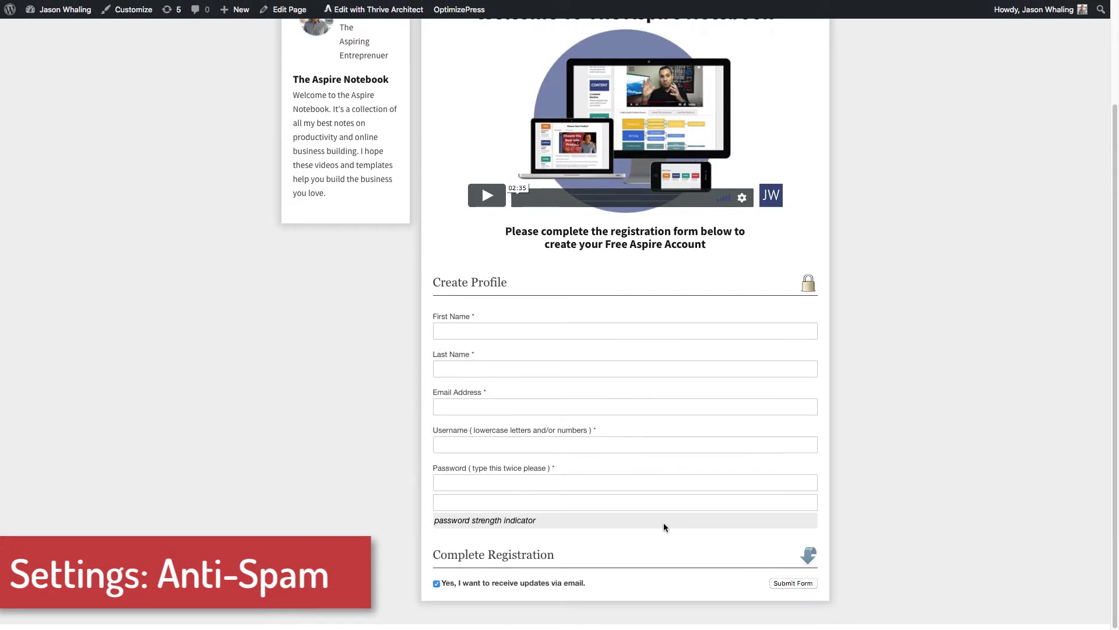
scroll(664, 525, up, 3)
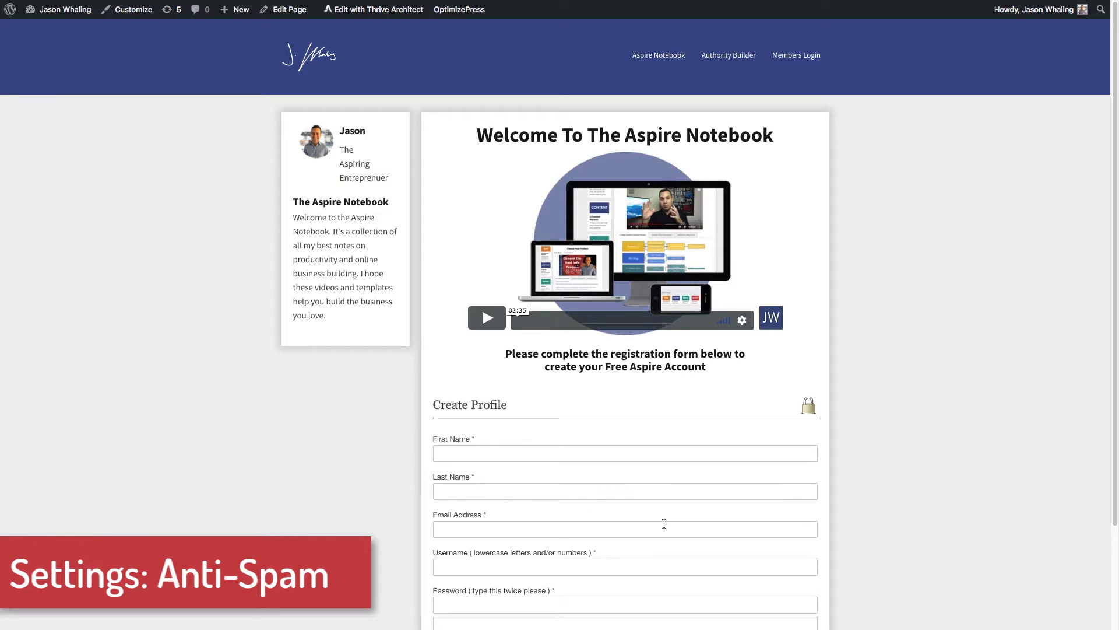
scroll(664, 523, down, 3)
scroll(664, 524, up, 3)
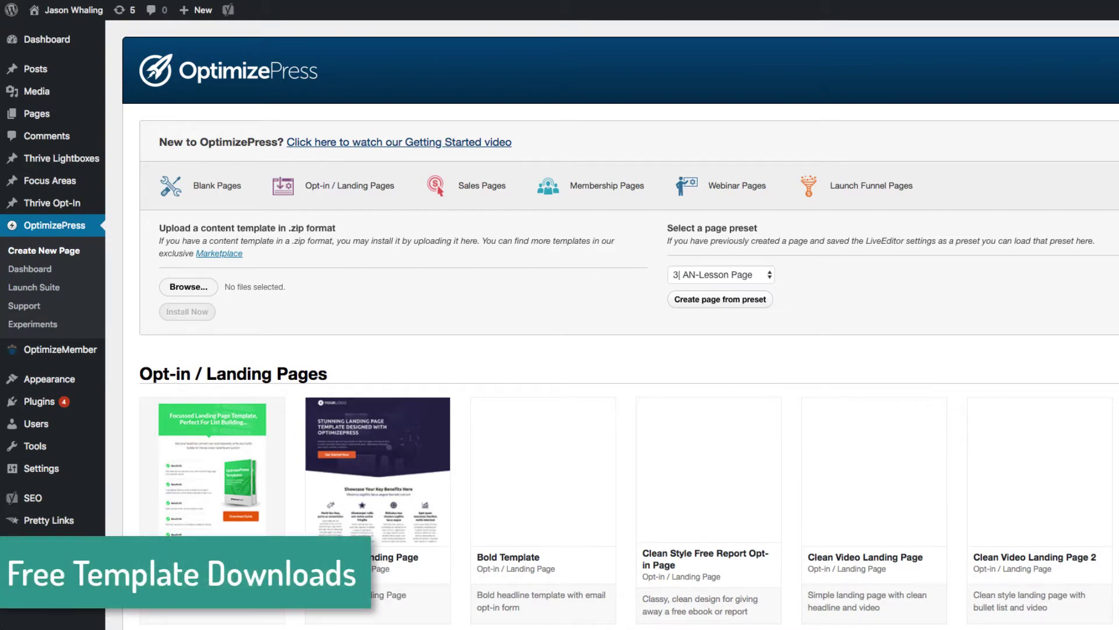
Browse the OptimizePress page template gallery, from Opt-in / Landing Pages through Sales Pages.
scroll(619, 324, down, 15)
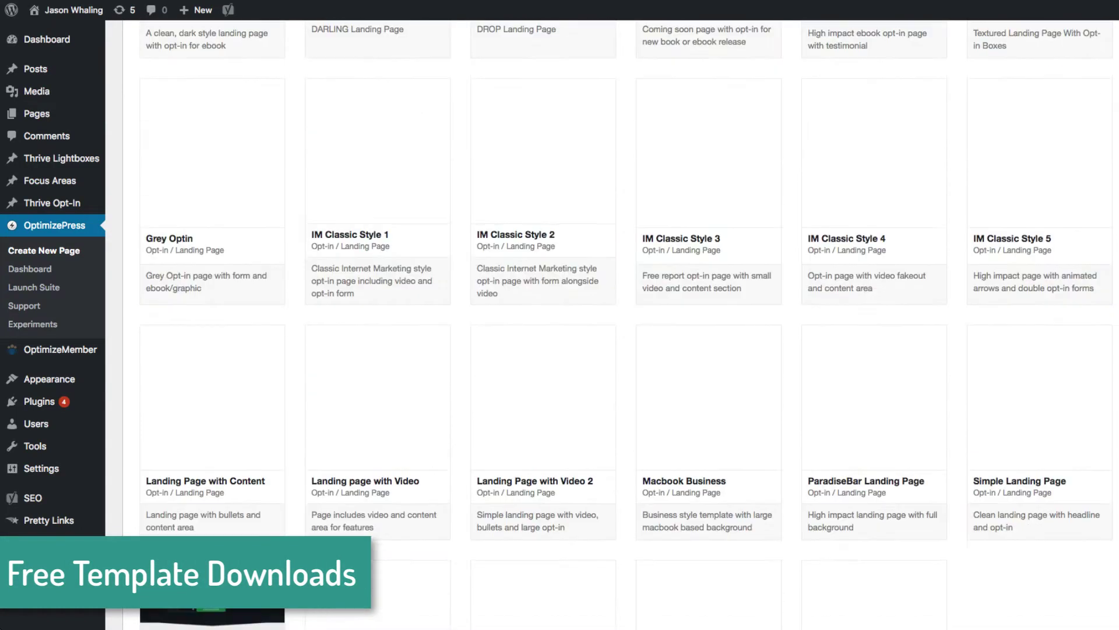
scroll(628, 324, down, 8)
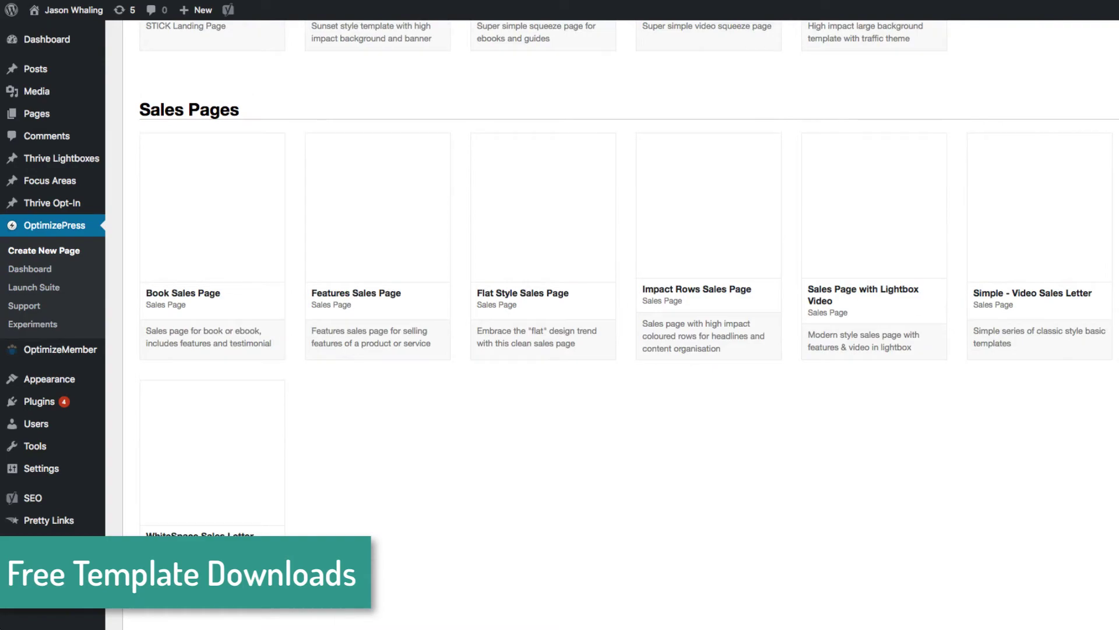
scroll(620, 324, up, 20)
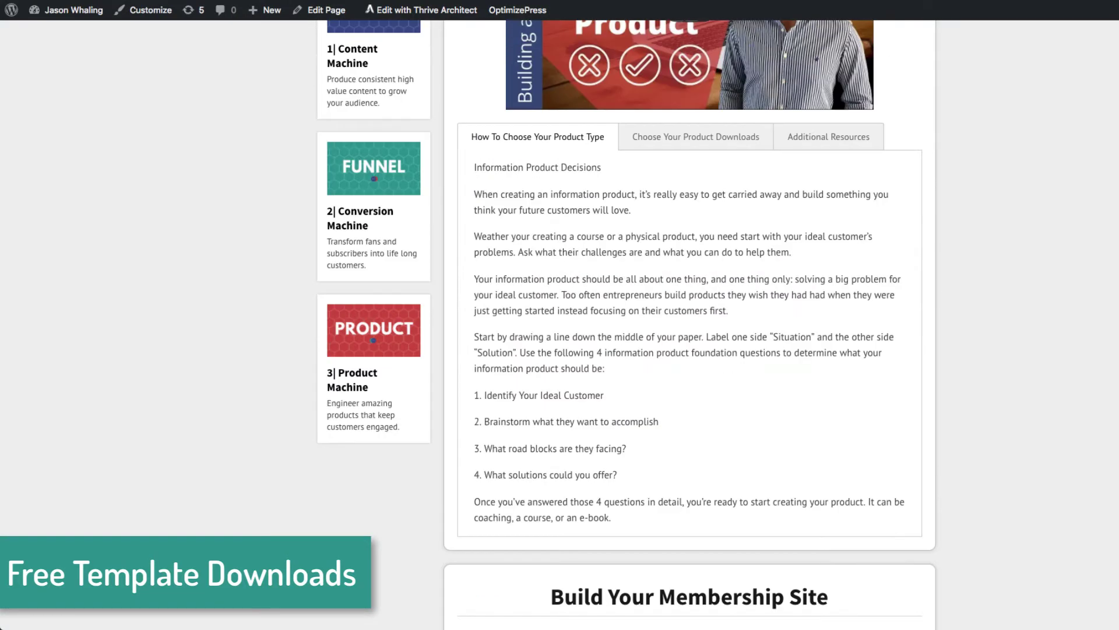
Review the 3| Product Machine lessons, including the template downloads and additional resources under Build Your Membership Site.
scroll(688, 326, up, 6)
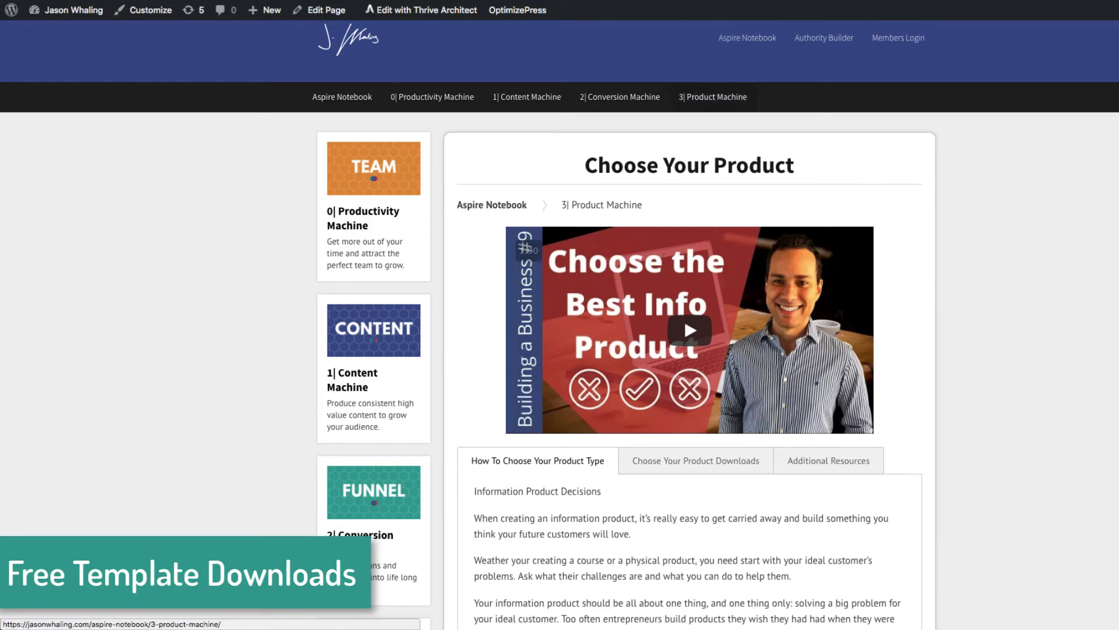
scroll(688, 326, down, 12)
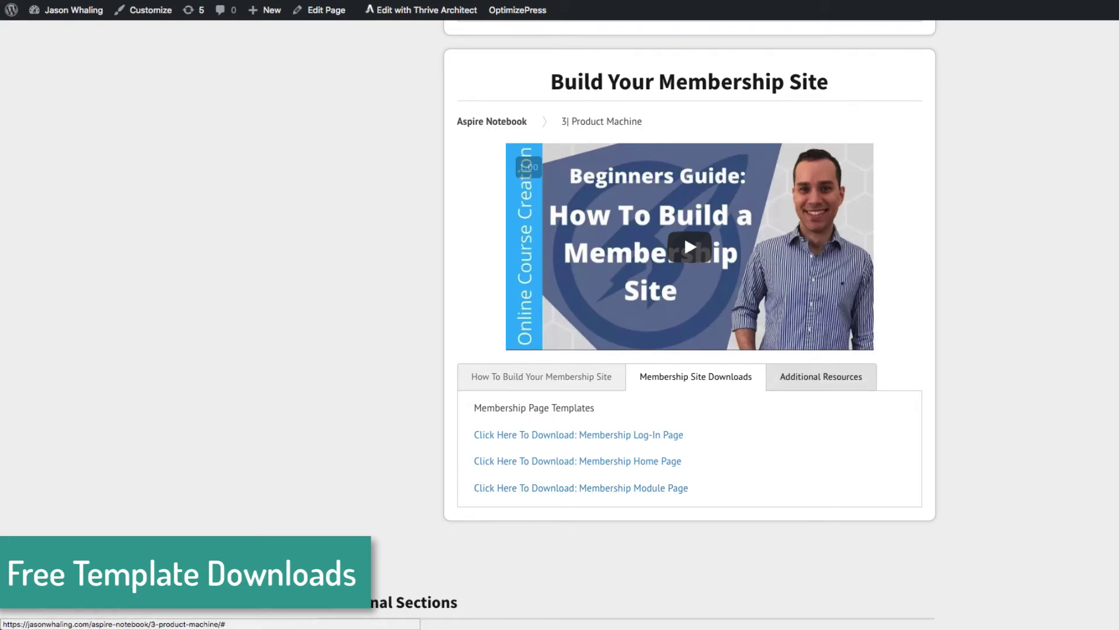
click(821, 376)
scroll(820, 376, down, 15)
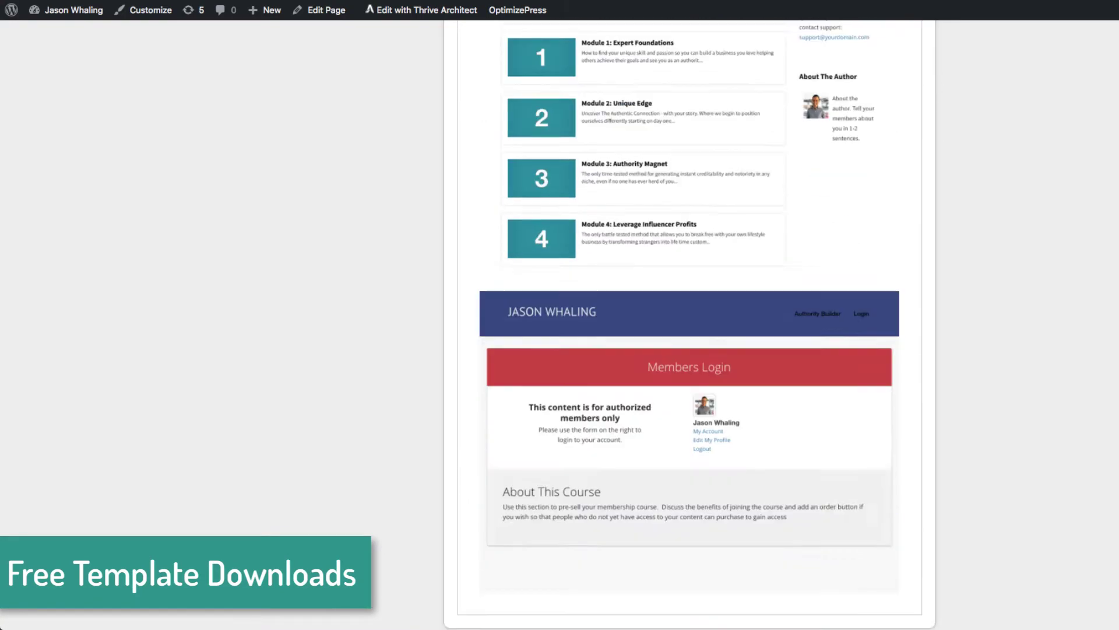
Review the membership page template previews on the lesson page, including the module list and Members Login layouts.
scroll(690, 324, down, 5)
scroll(690, 324, up, 17)
scroll(695, 344, up, 8)
click(696, 343)
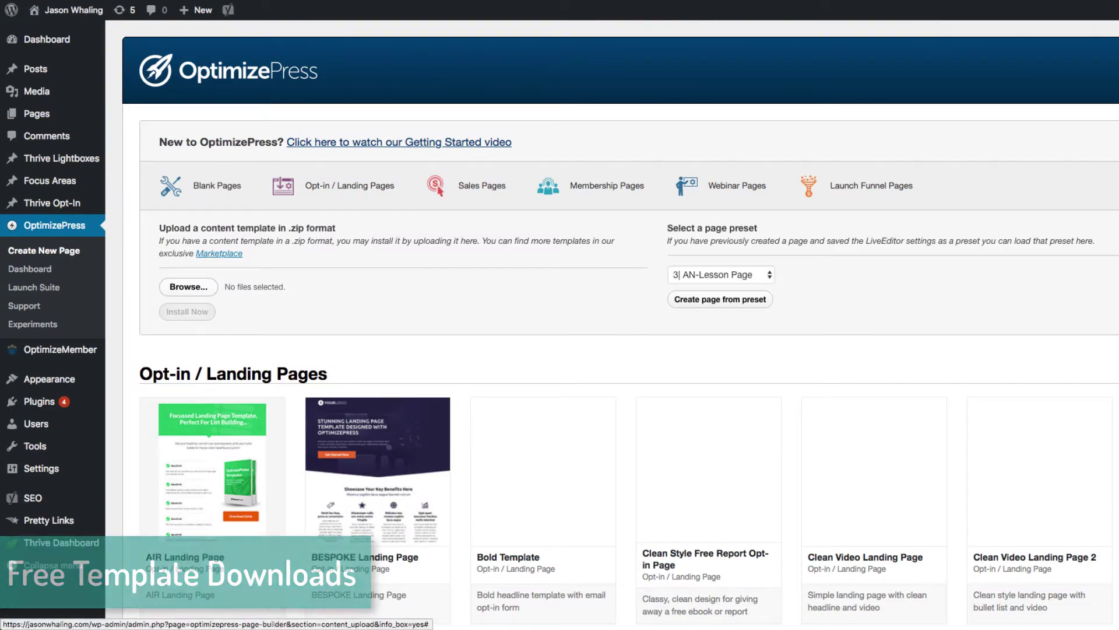
Choose the Whitespace Login Page membership template and name the new page "Log-In Page: YT Video Example 1".
scroll(709, 300, down, 20)
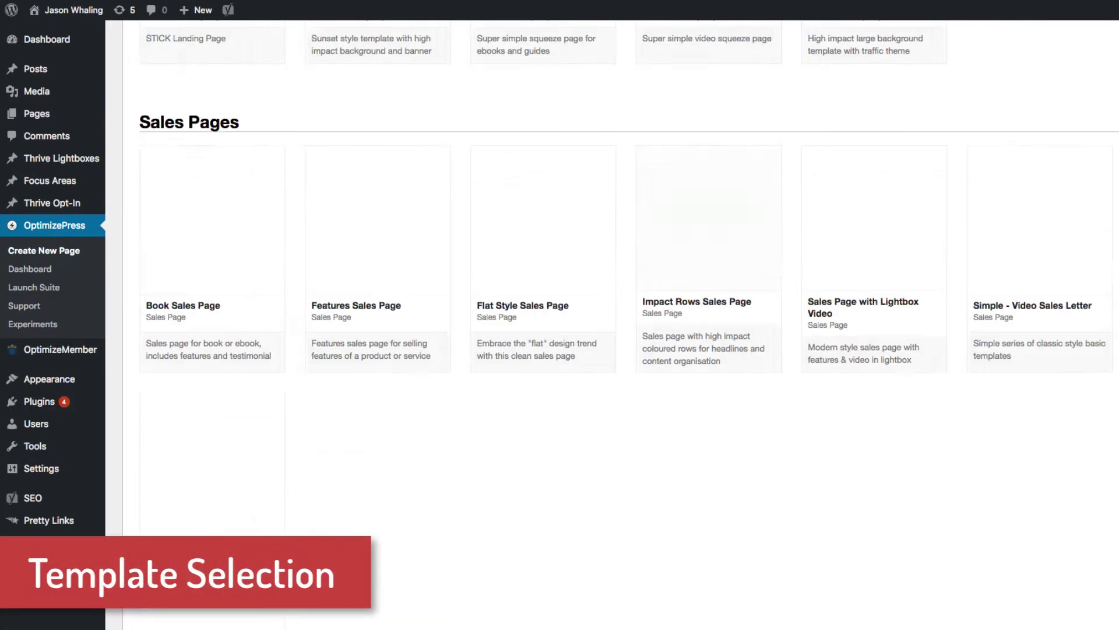
scroll(612, 325, down, 6)
scroll(709, 420, down, 3)
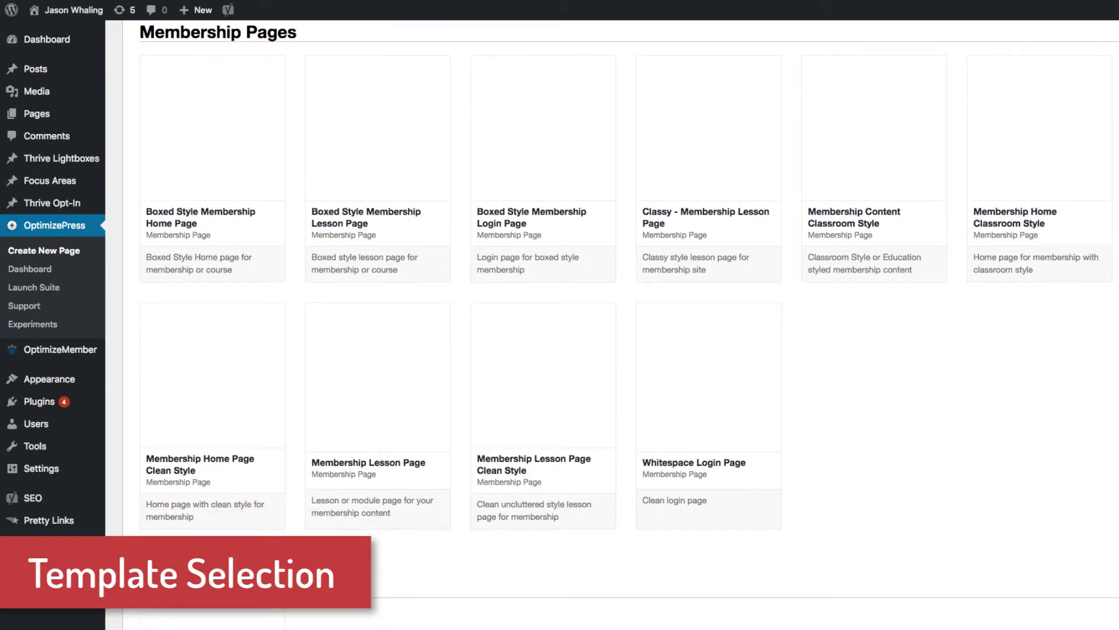
click(709, 370)
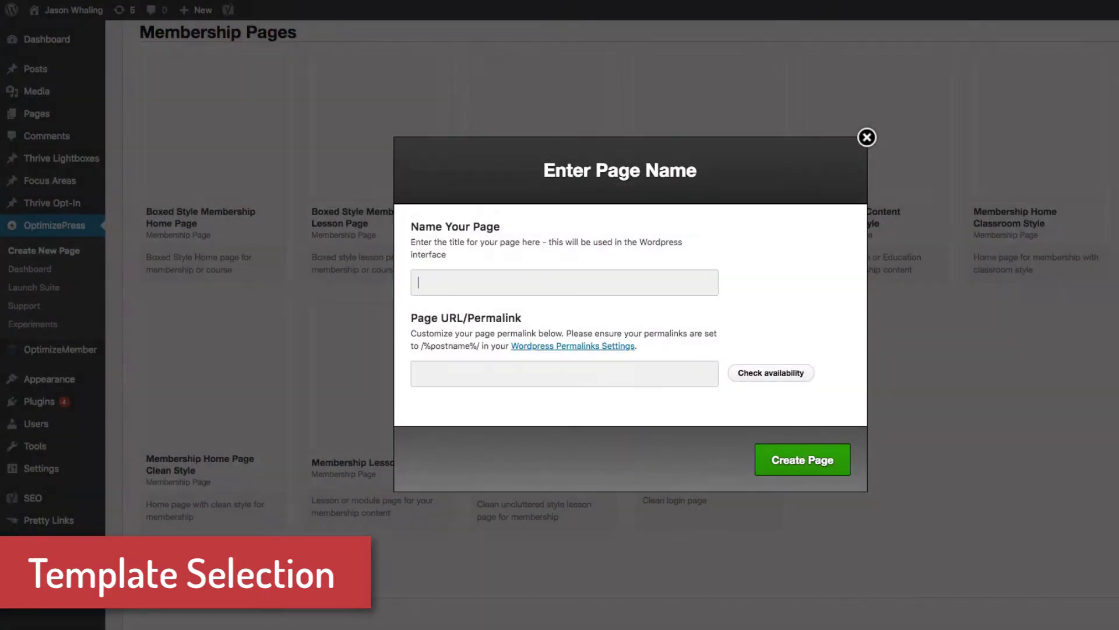
text(Log-In Page: YT Video Example 1)
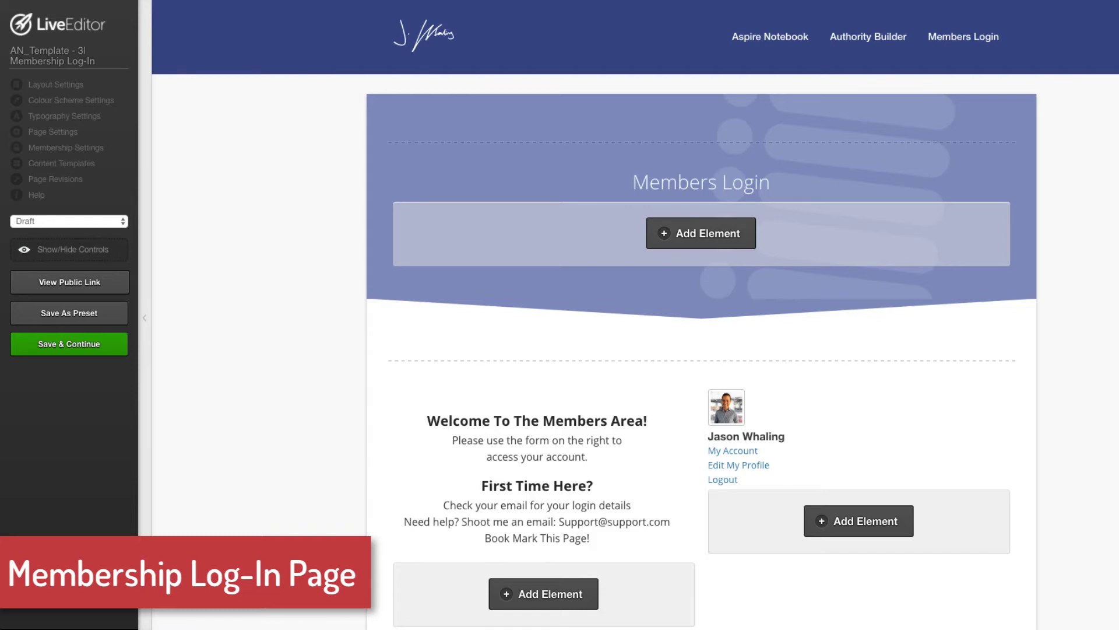
Examine the Members Login page layout and the settings of its Membership Login Form element.
scroll(699, 315, down, 5)
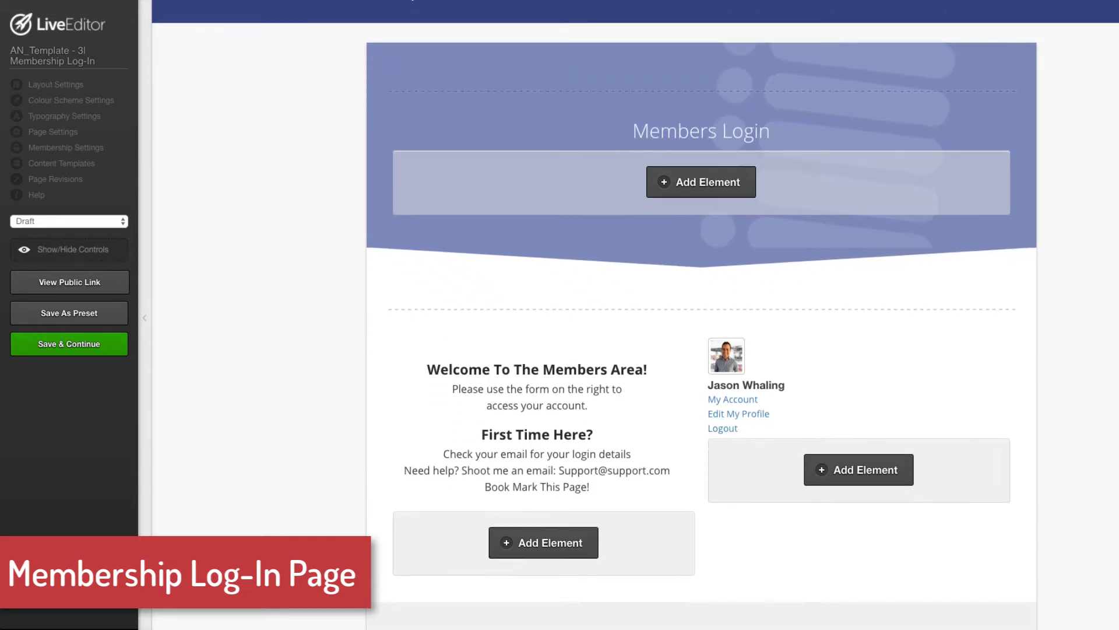
scroll(700, 315, up, 5)
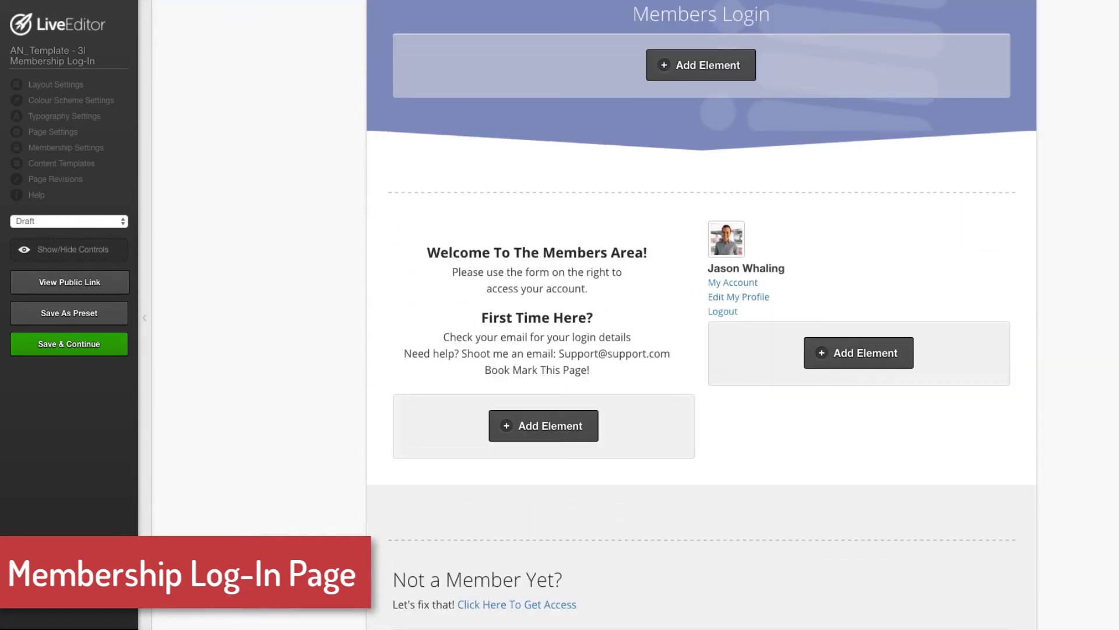
scroll(699, 315, down, 4)
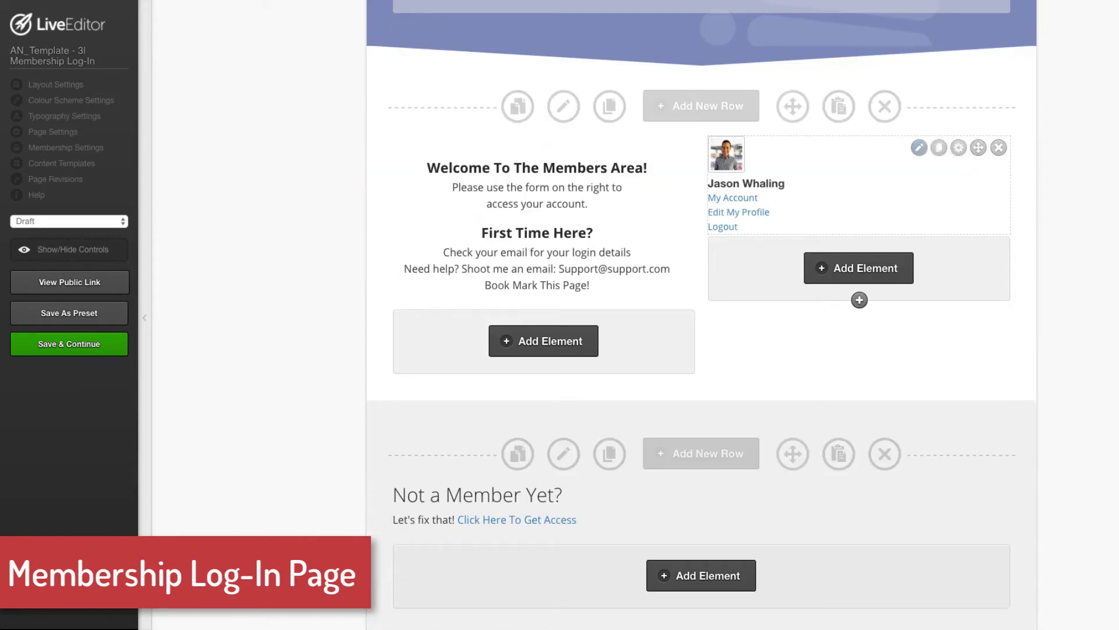
click(919, 148)
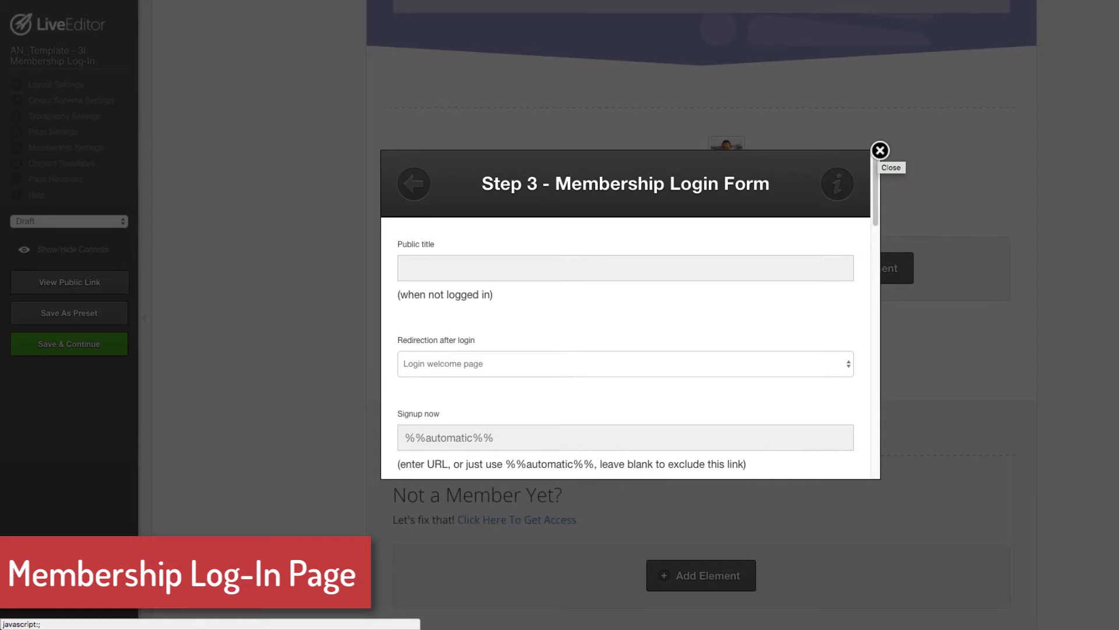
click(881, 151)
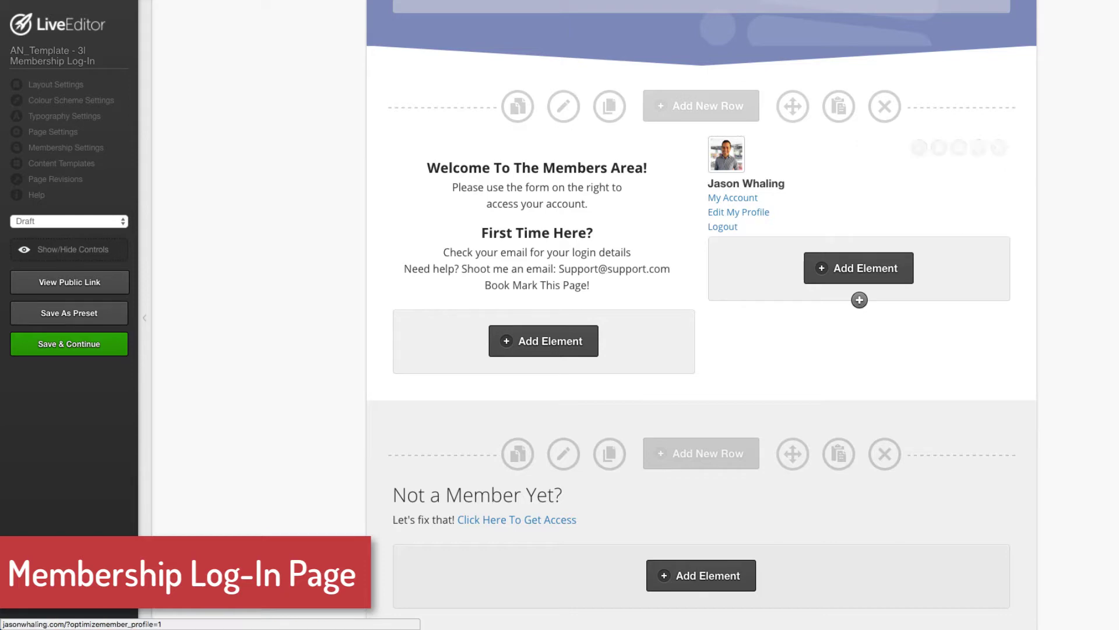
Open the "Welcome To The Members Area!" text block and read through its login and support instructions.
scroll(699, 291, up, 5)
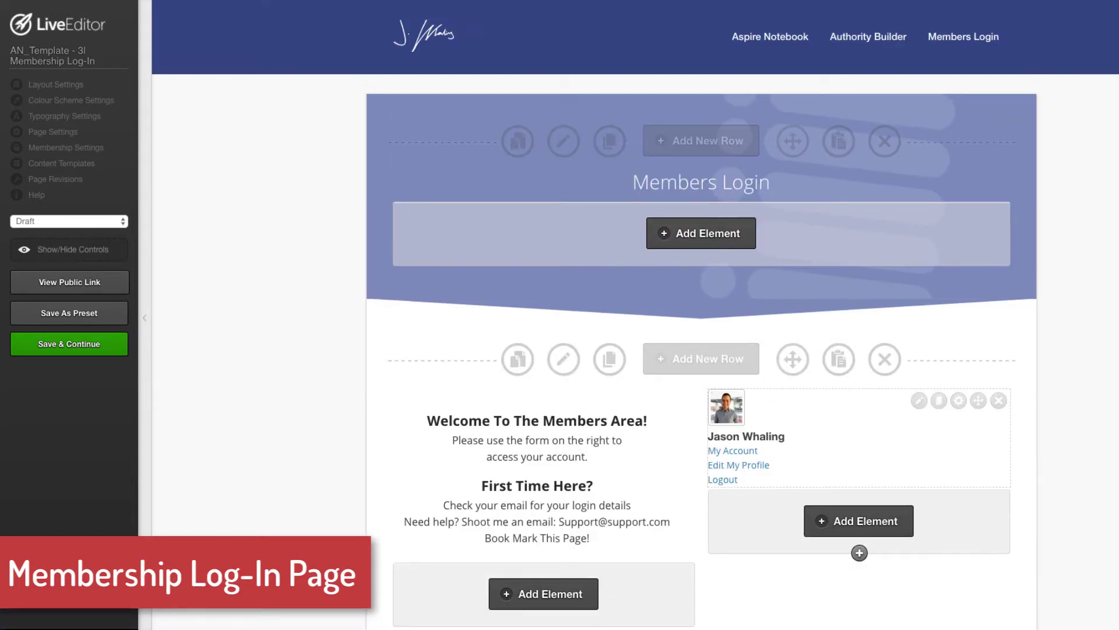
scroll(700, 315, down, 4)
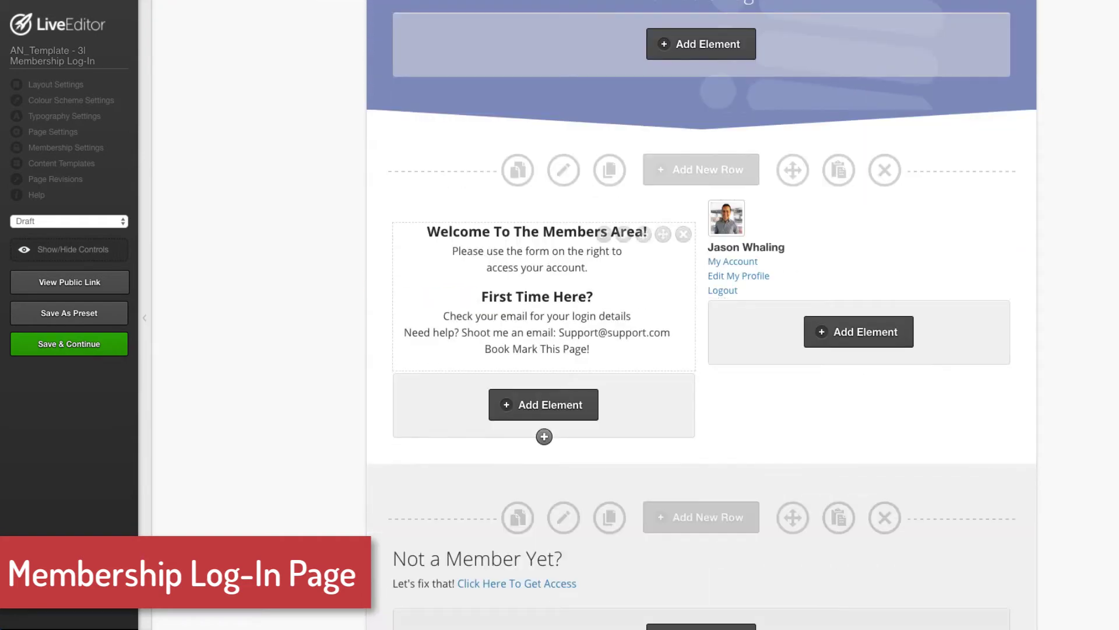
click(604, 234)
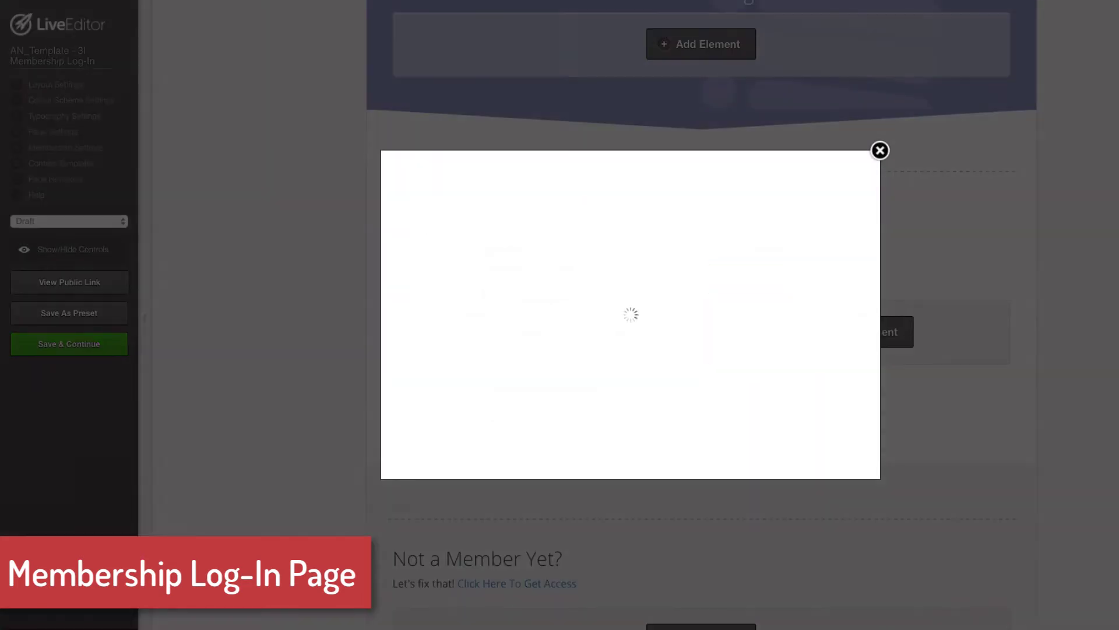
scroll(621, 406, down, 1)
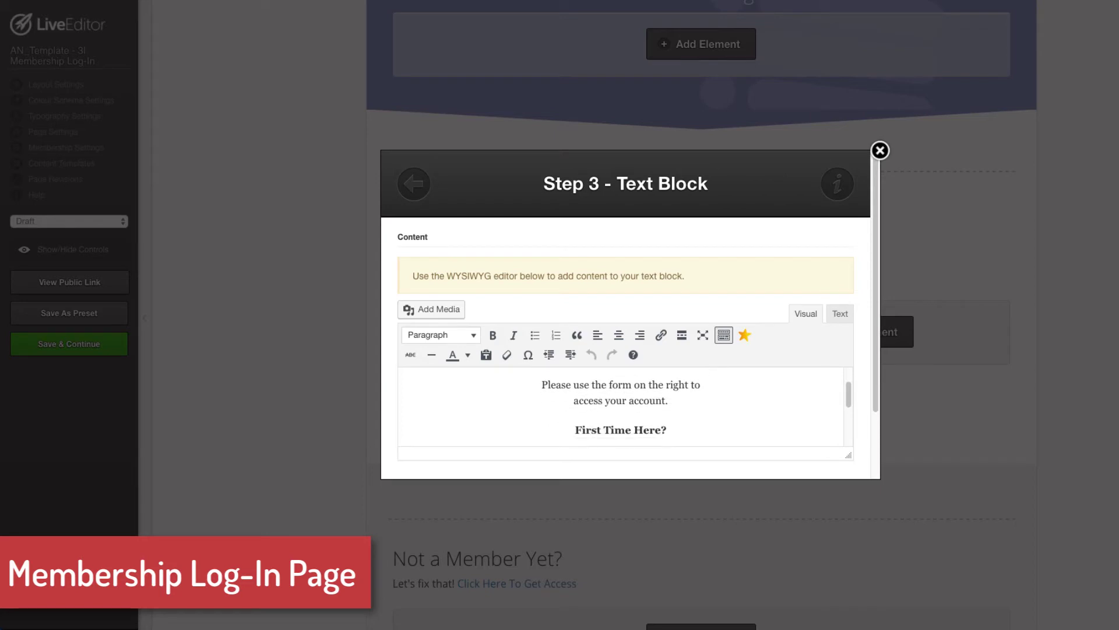
scroll(621, 407, down, 1)
scroll(621, 406, down, 1)
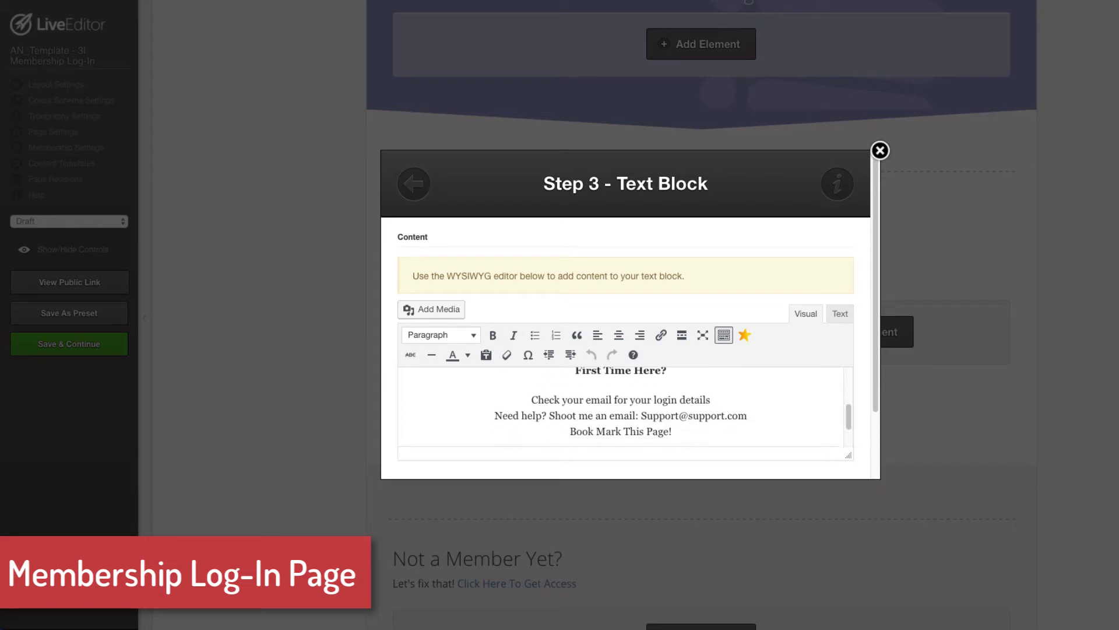
scroll(621, 407, up, 1)
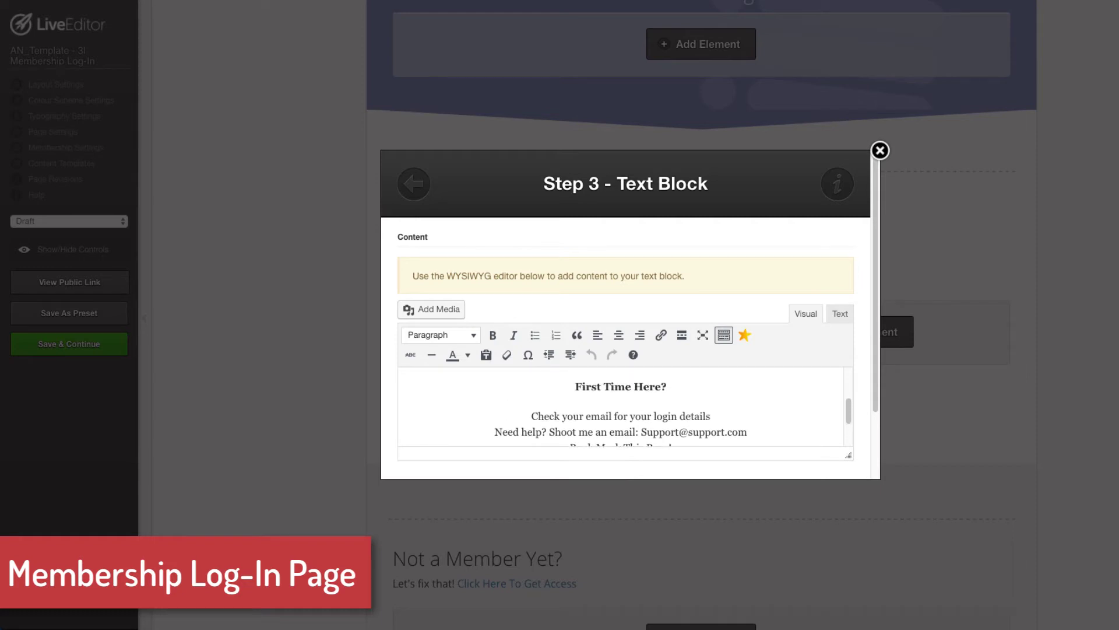
scroll(621, 406, up, 1)
scroll(620, 406, down, 2)
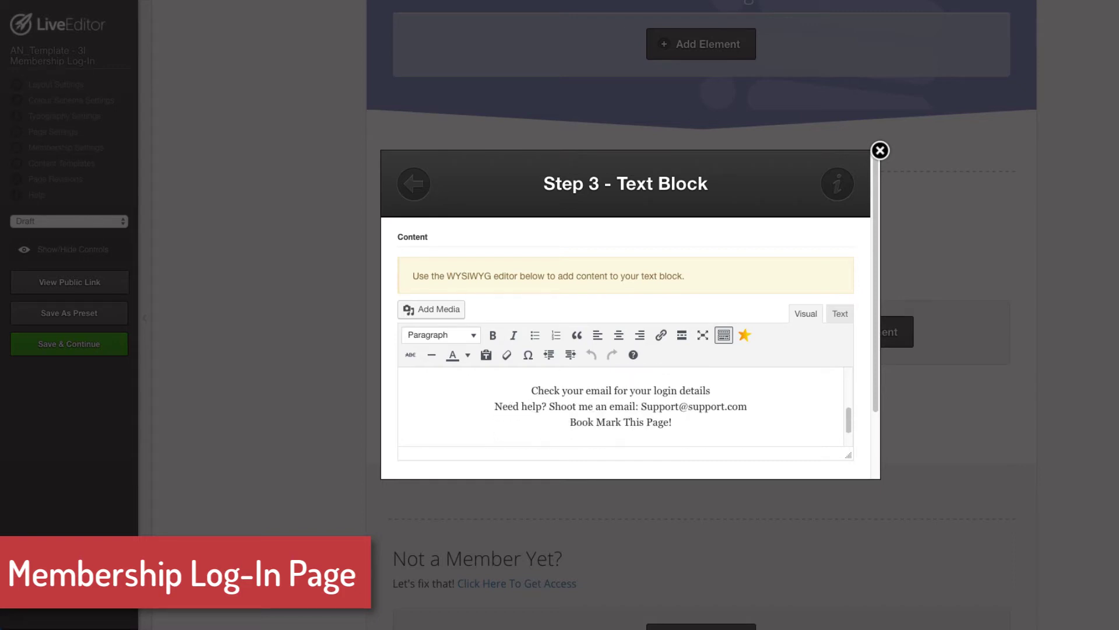
Highlight the domain in the text block's support e-mail line and insert the block back into the page.
drag(689, 406, 727, 406)
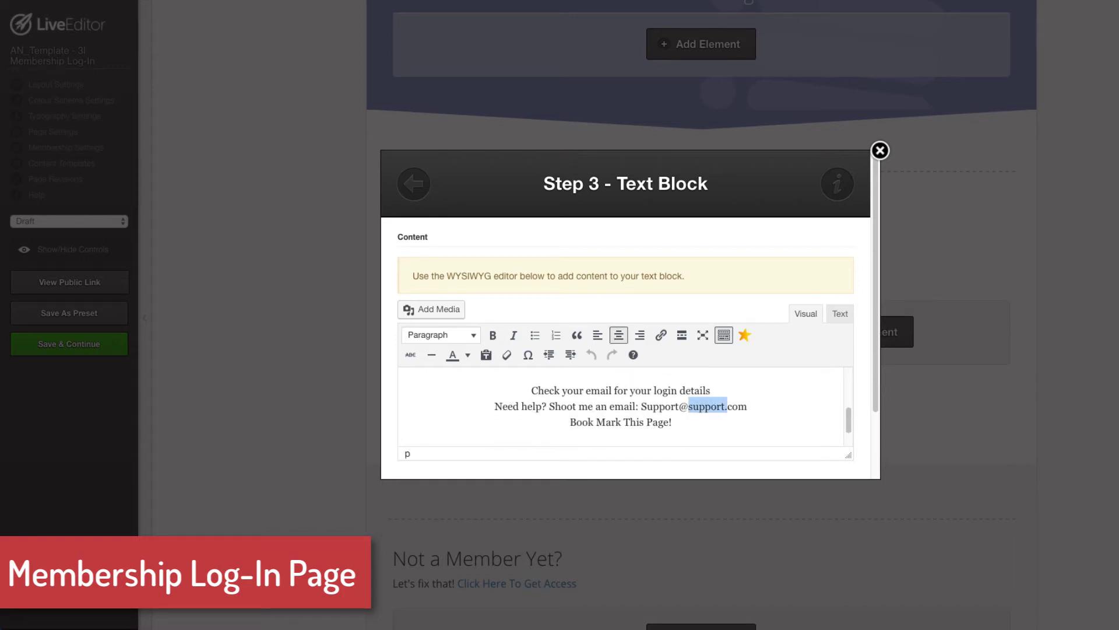
click(674, 423)
scroll(630, 315, down, 2)
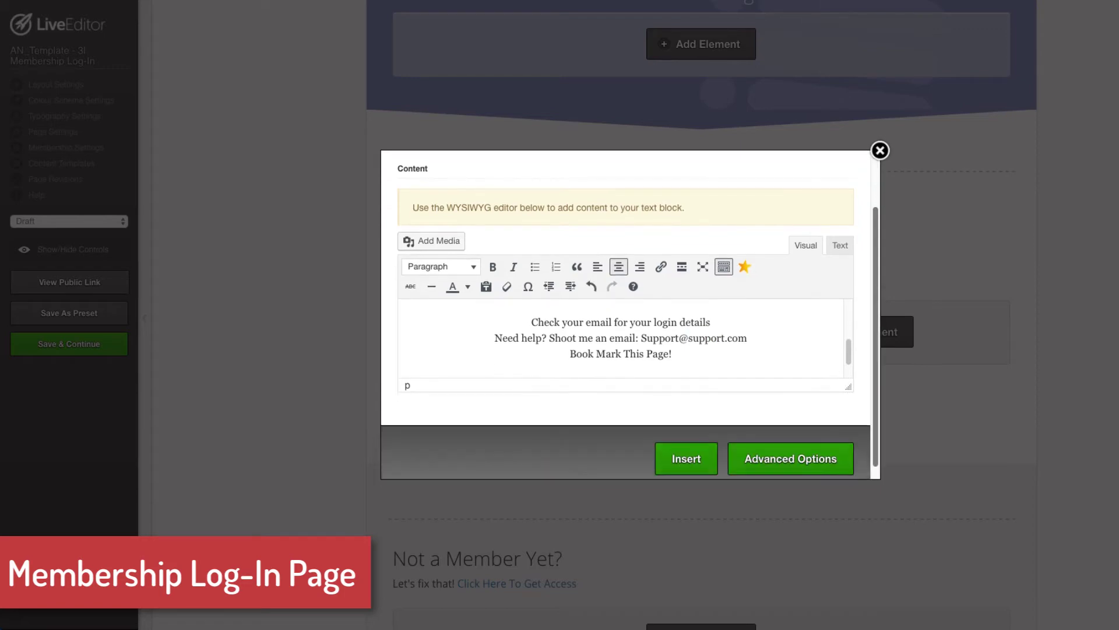
click(685, 458)
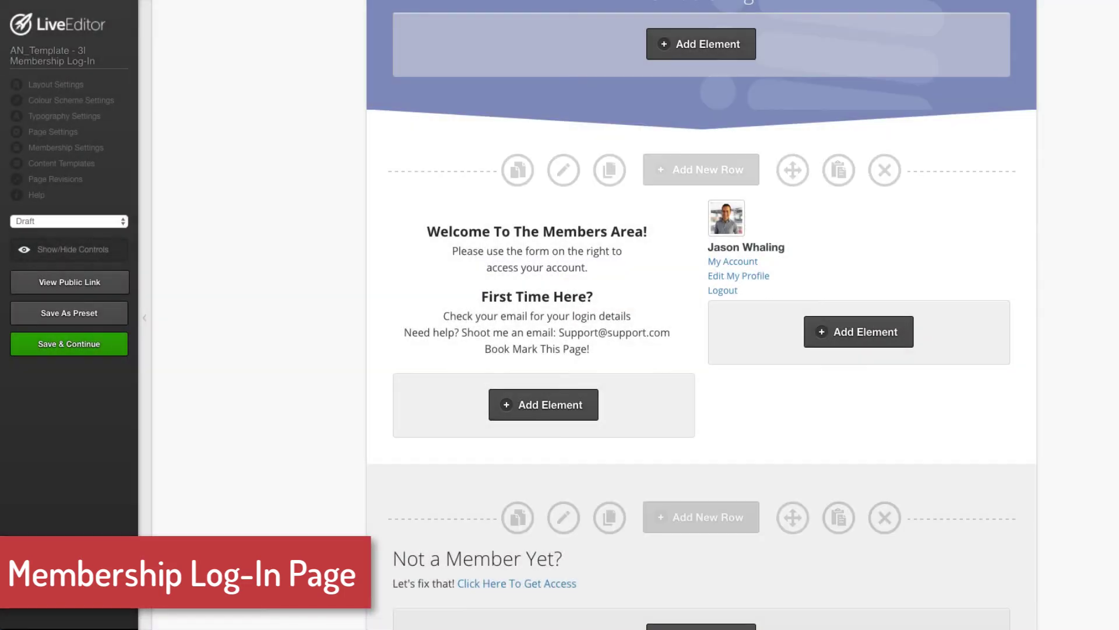
Review the login page down to the "Not a Member Yet?" section and preview it with the editing controls hidden.
scroll(701, 315, down, 3)
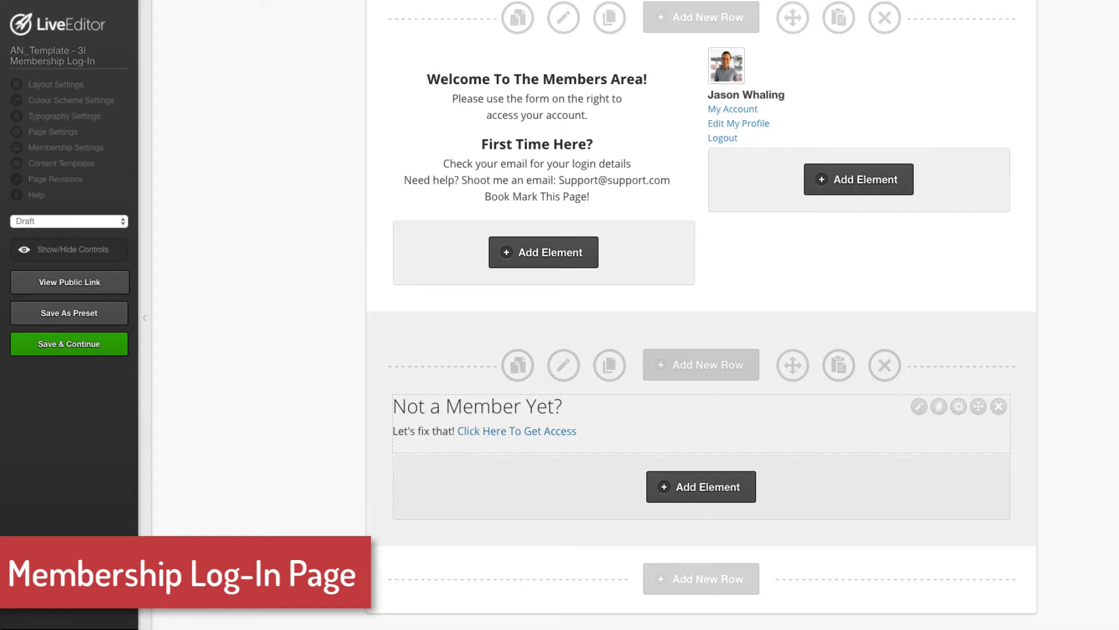
scroll(542, 466, up, 5)
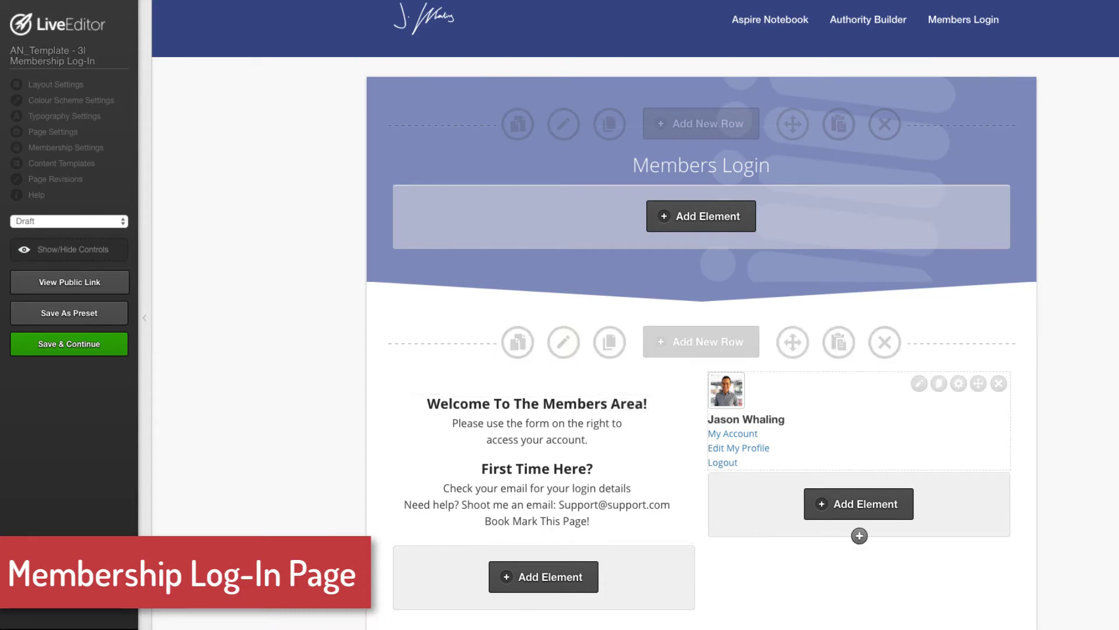
scroll(542, 467, down, 2)
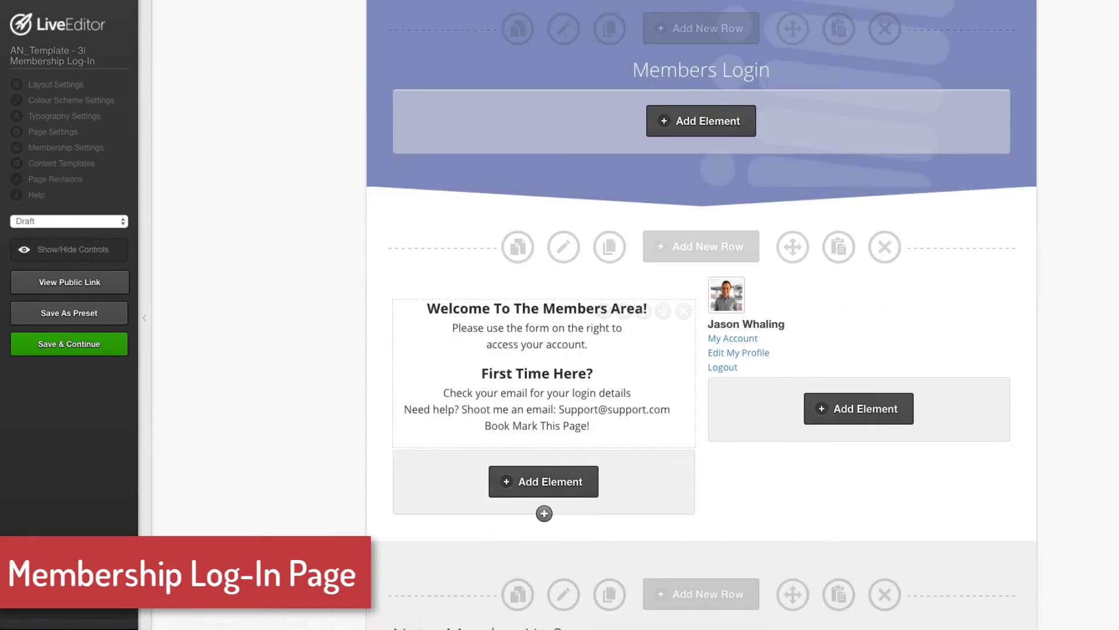
scroll(543, 432, down, 5)
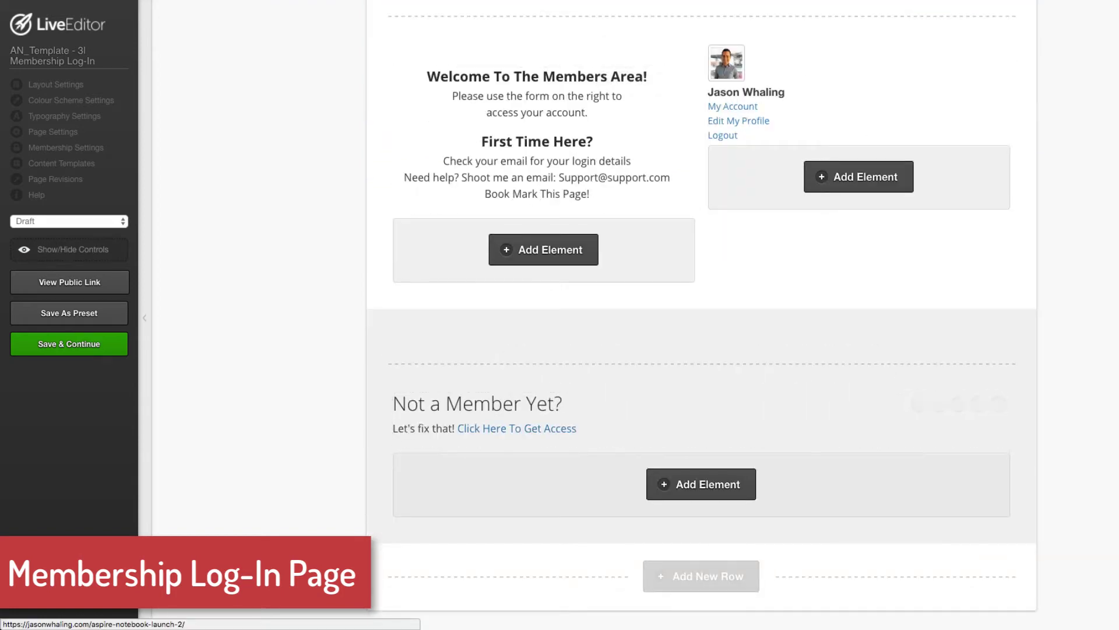
click(69, 249)
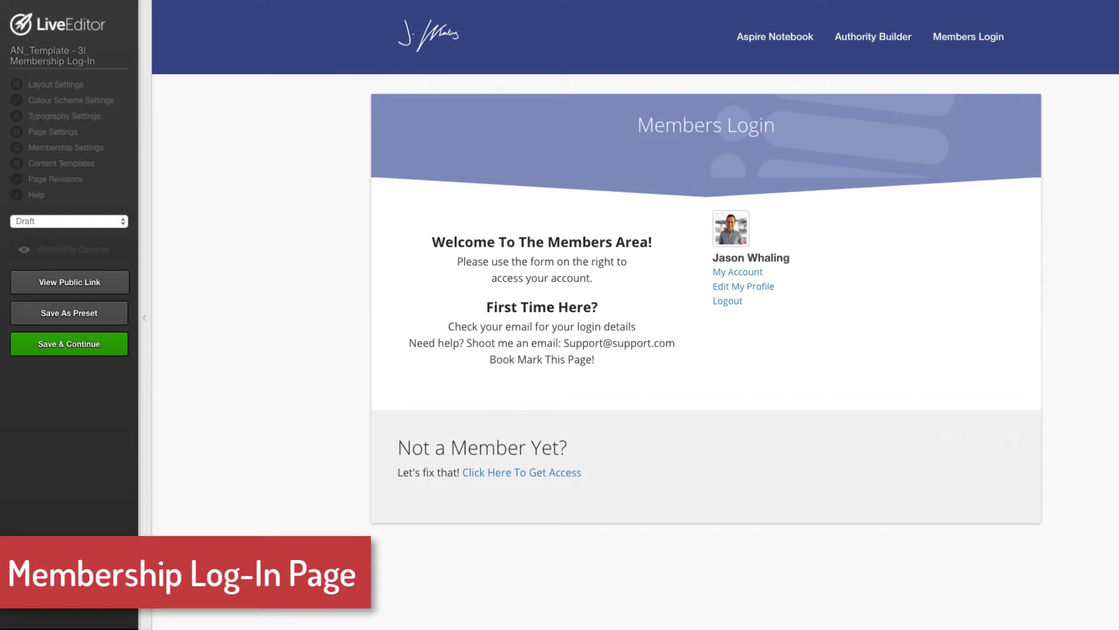
Set the membership log-in page's status to Publish and save the page.
click(69, 221)
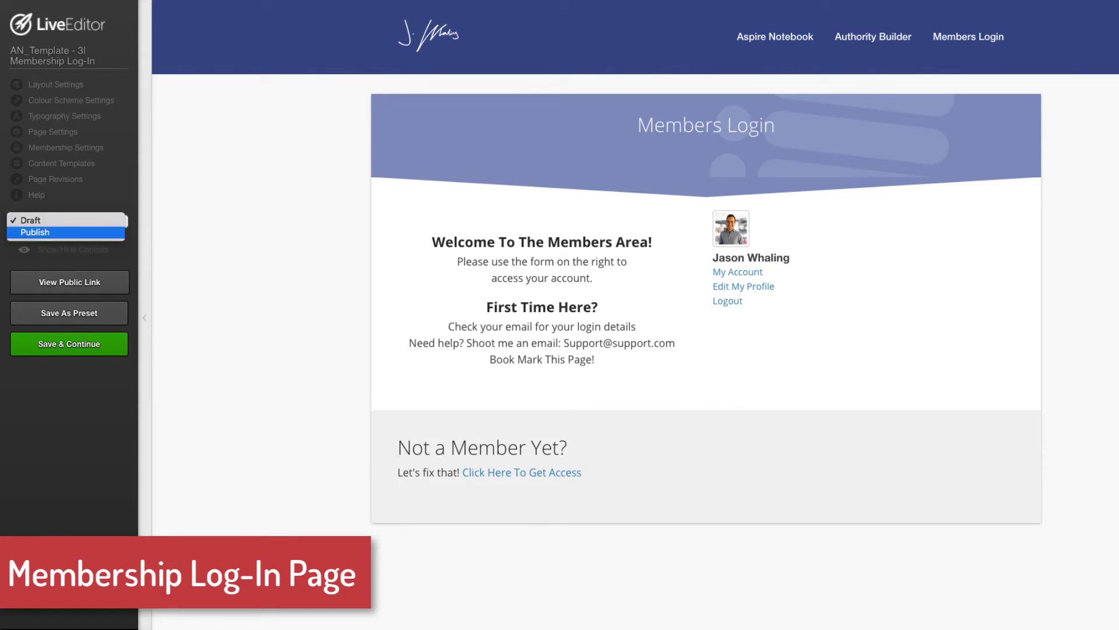
click(66, 232)
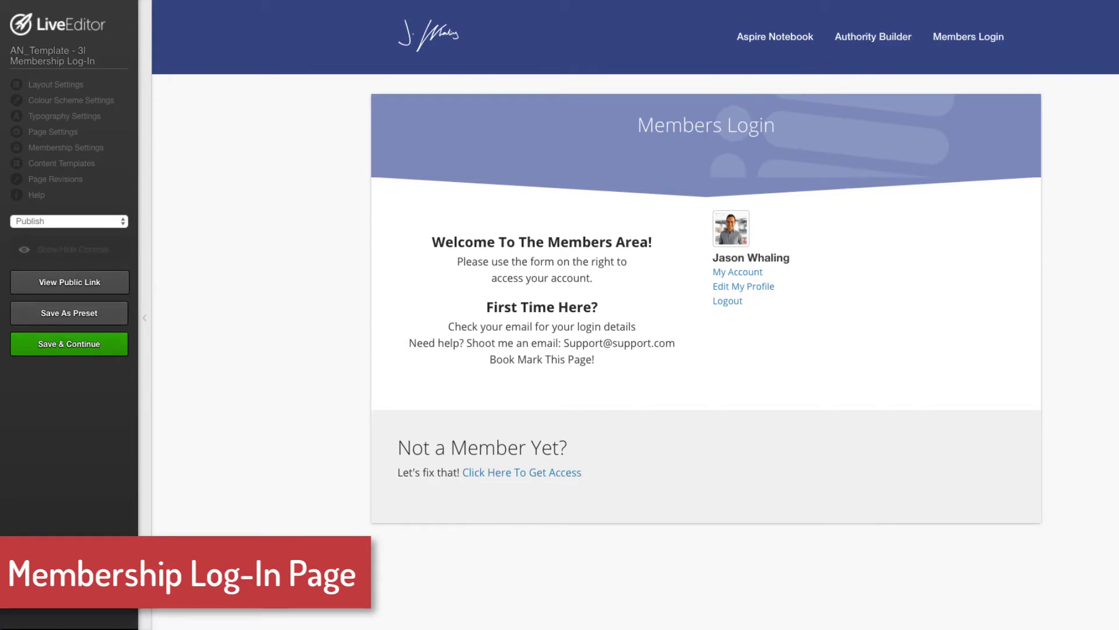
click(69, 343)
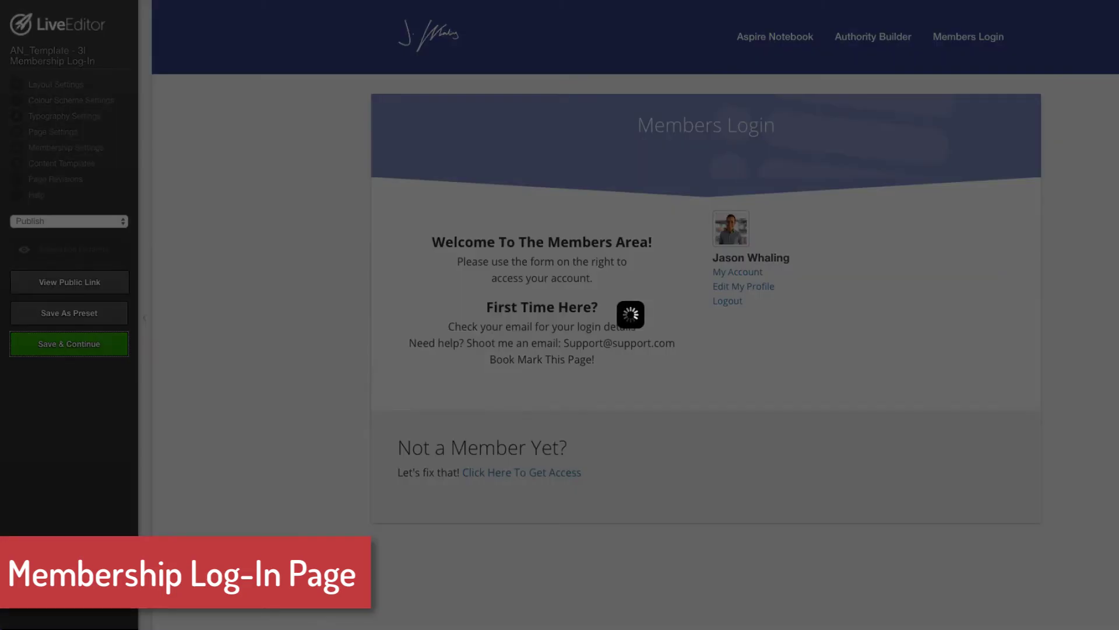
key(Return)
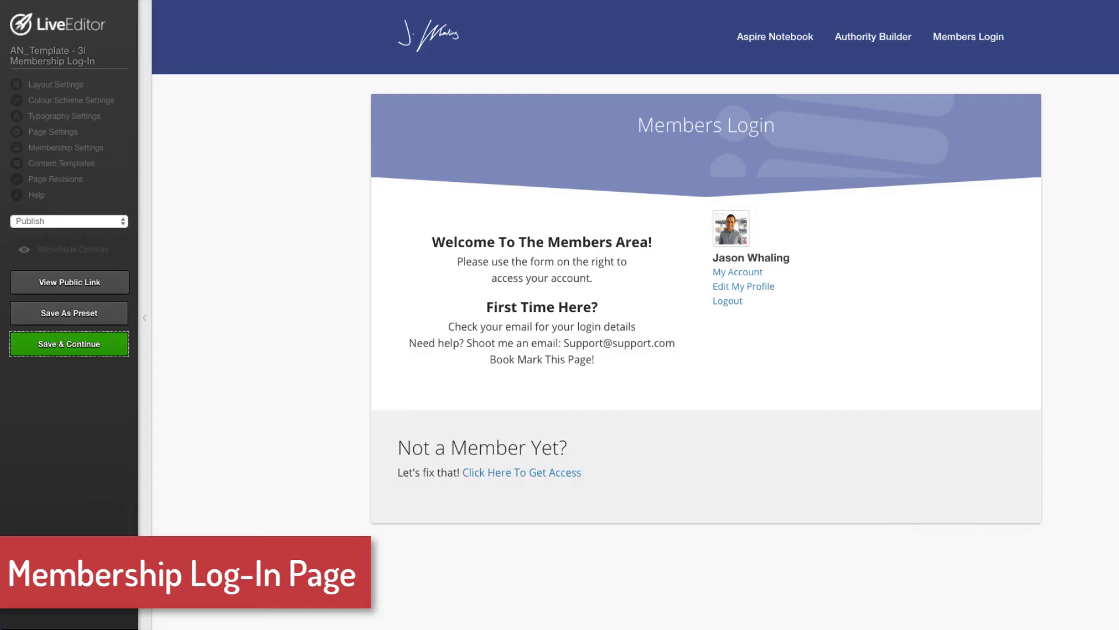
Open the login page's Header & Navigation layout settings and review the header style, logo, background colour and header link options.
click(56, 84)
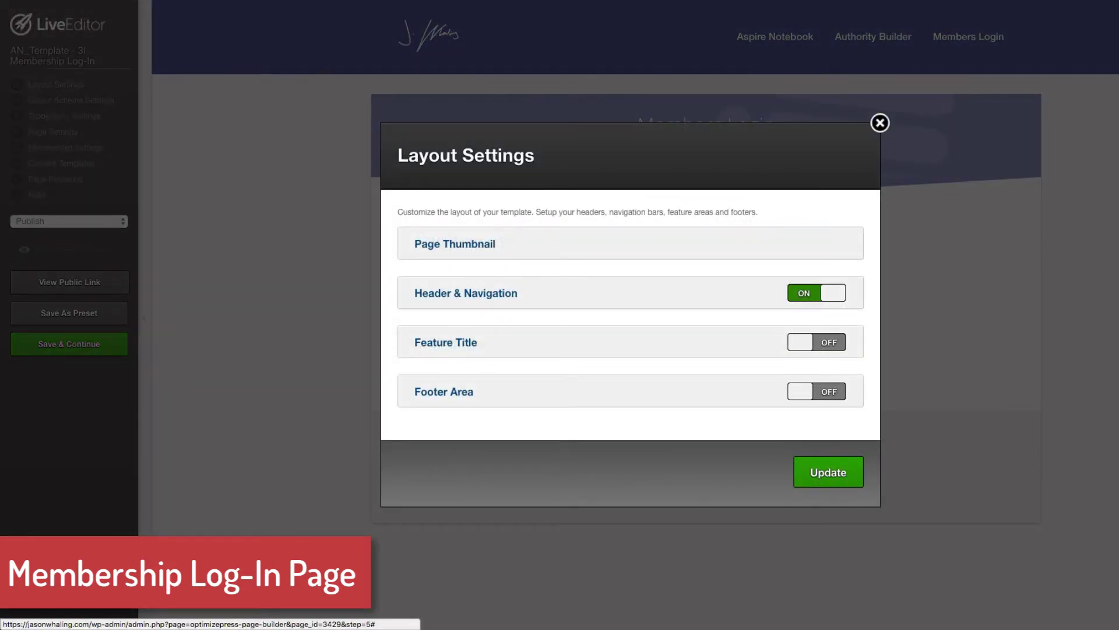
click(465, 293)
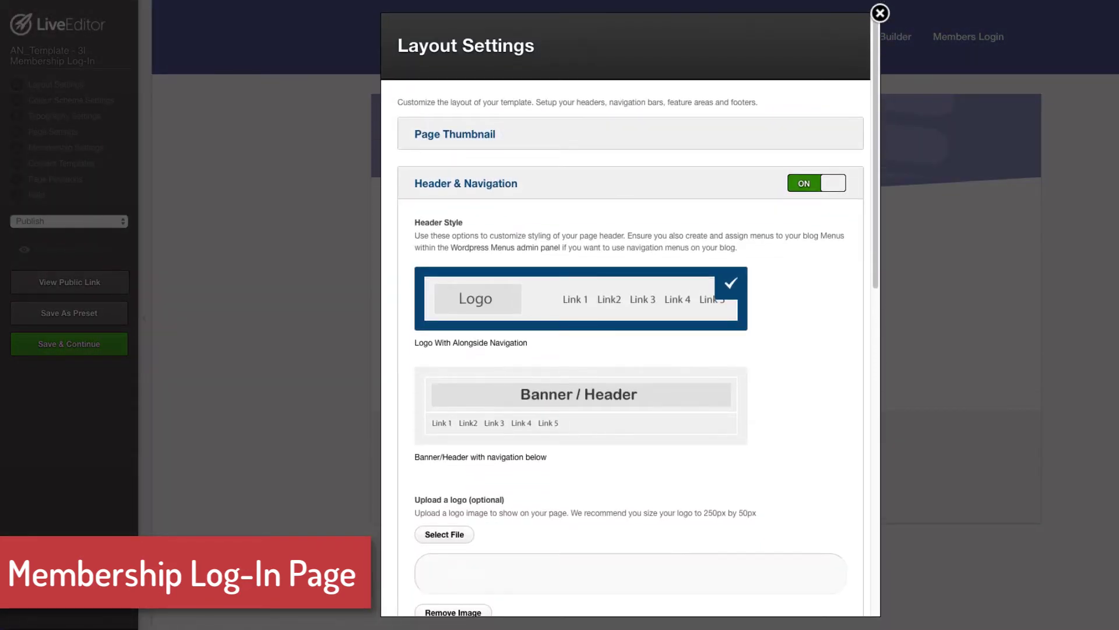
scroll(627, 315, down, 5)
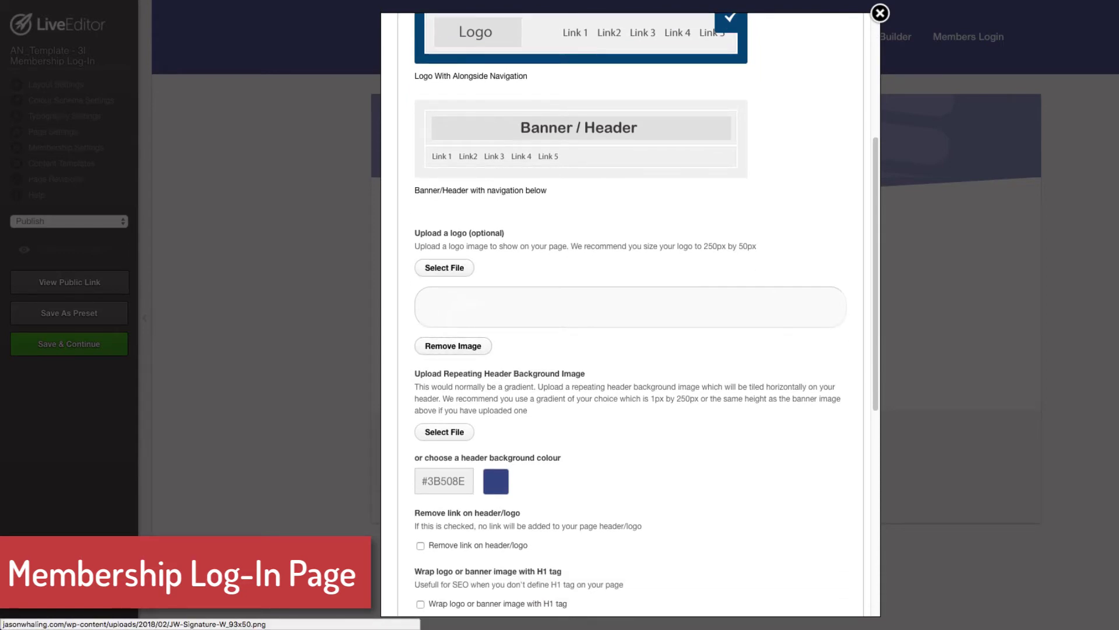
scroll(631, 315, down, 4)
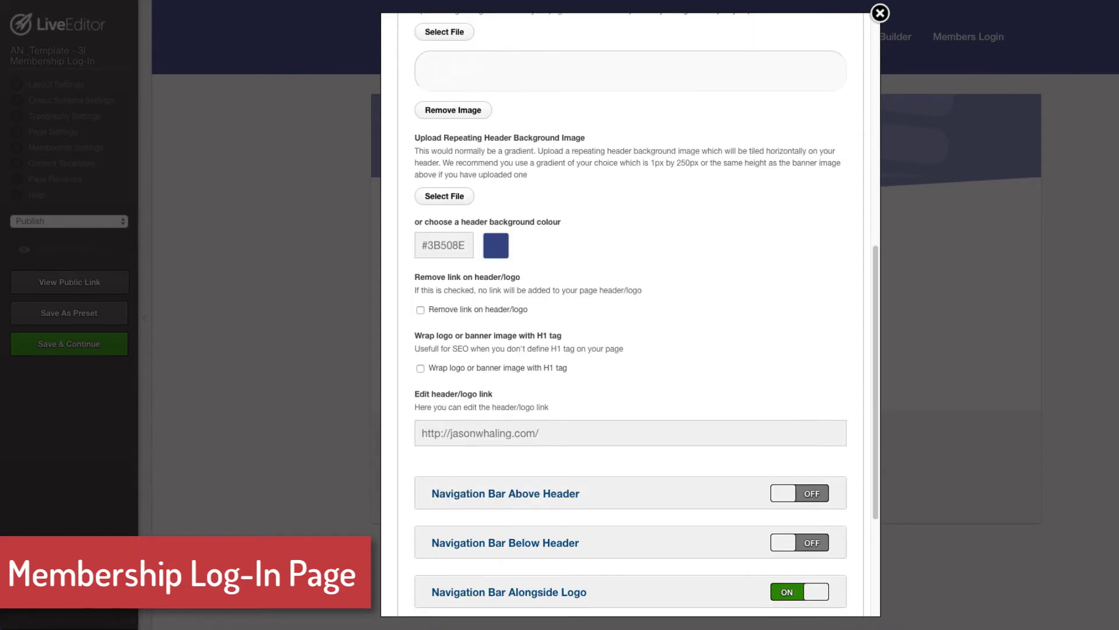
click(458, 245)
click(671, 247)
scroll(630, 315, down, 4)
triple_click(480, 227)
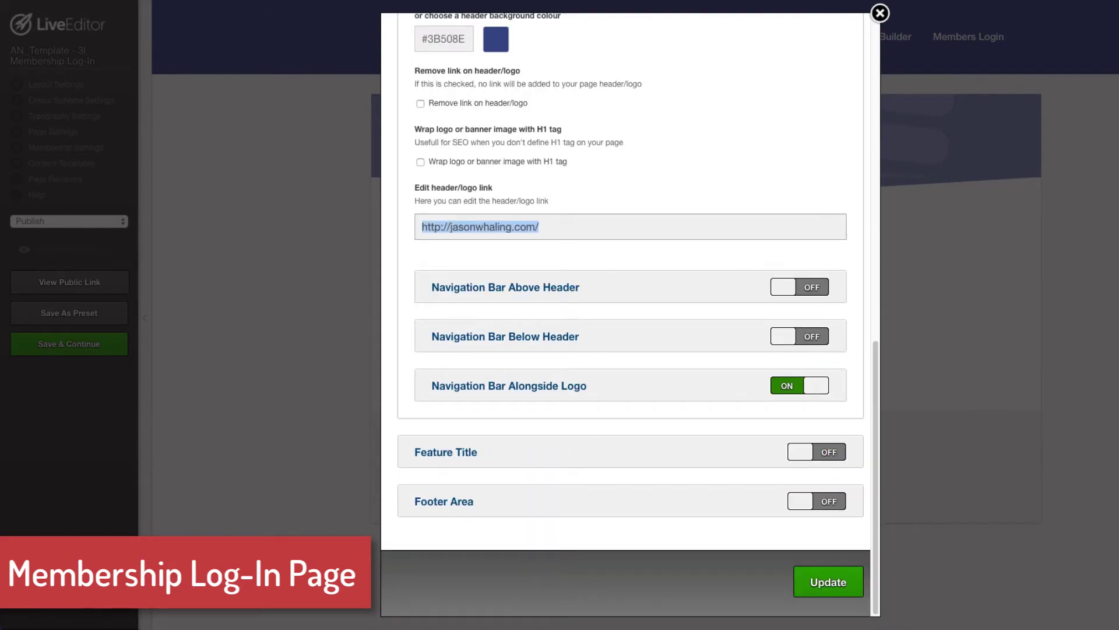
click(540, 227)
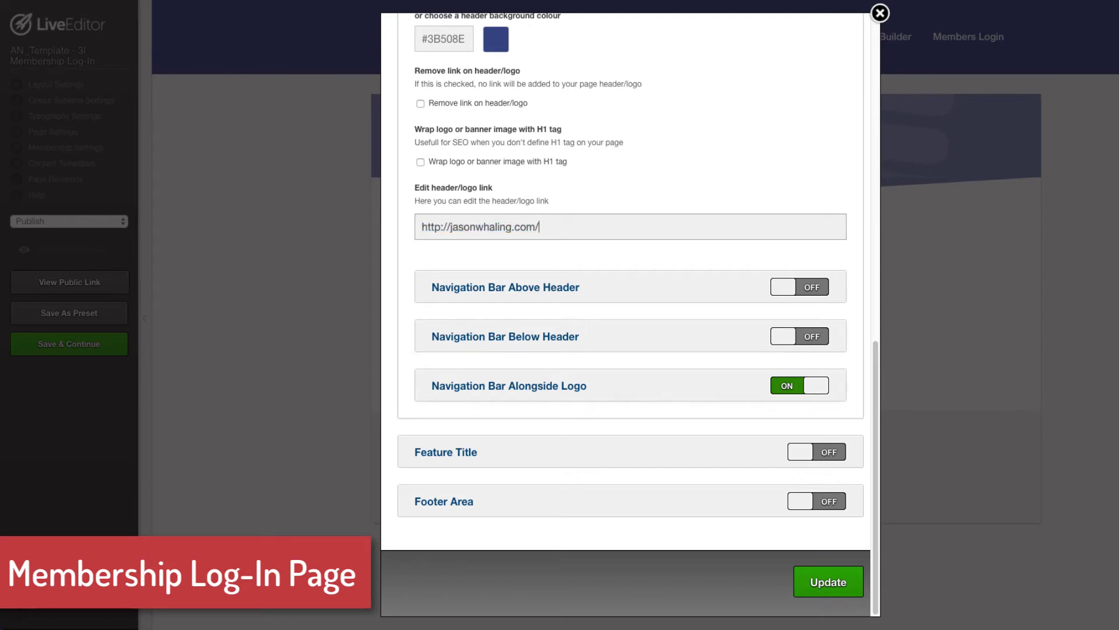
Expand the Navigation Bar Alongside Logo settings and review the menu and font options.
click(509, 386)
scroll(631, 313, down, 3)
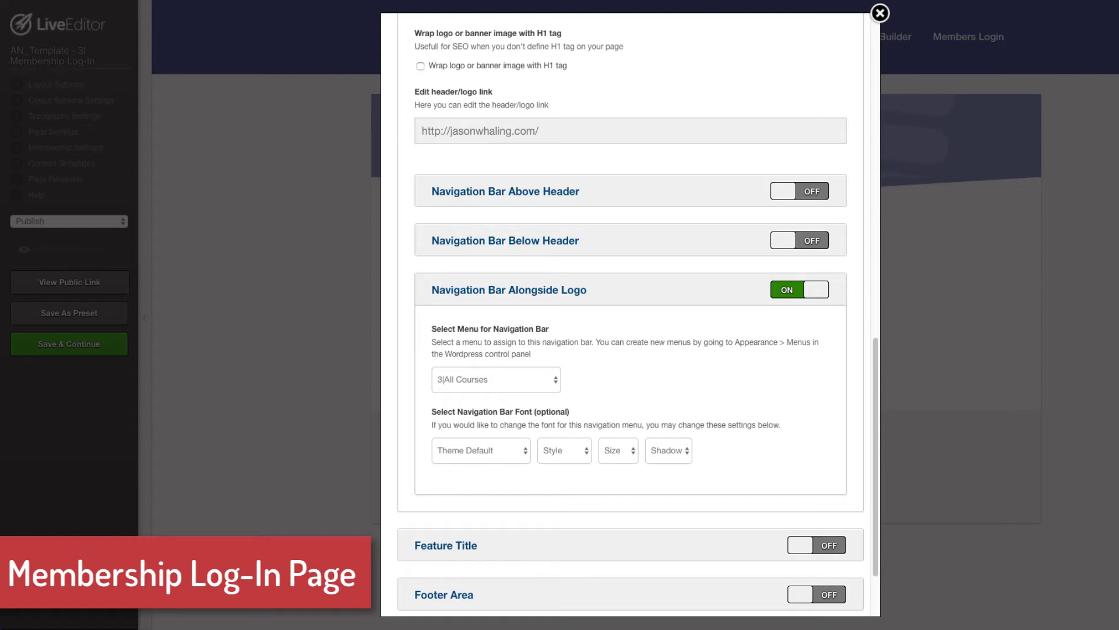
scroll(630, 313, down, 3)
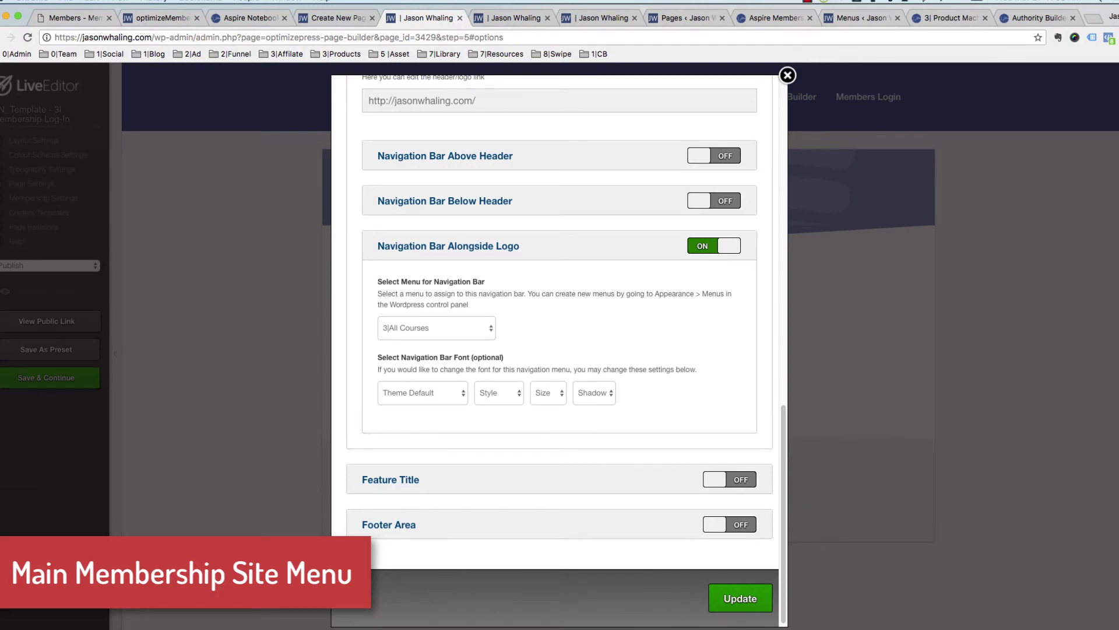
Create a new WordPress navigation menu named "3| All Courses (Ex.)".
click(857, 18)
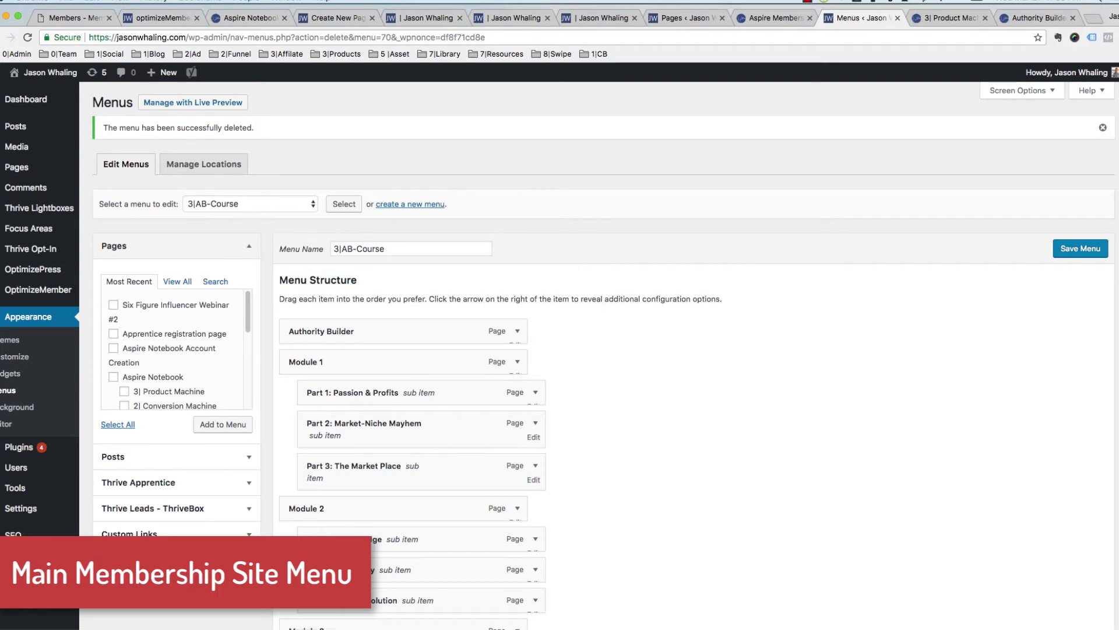
scroll(600, 355, down, 9)
scroll(599, 355, up, 9)
click(411, 204)
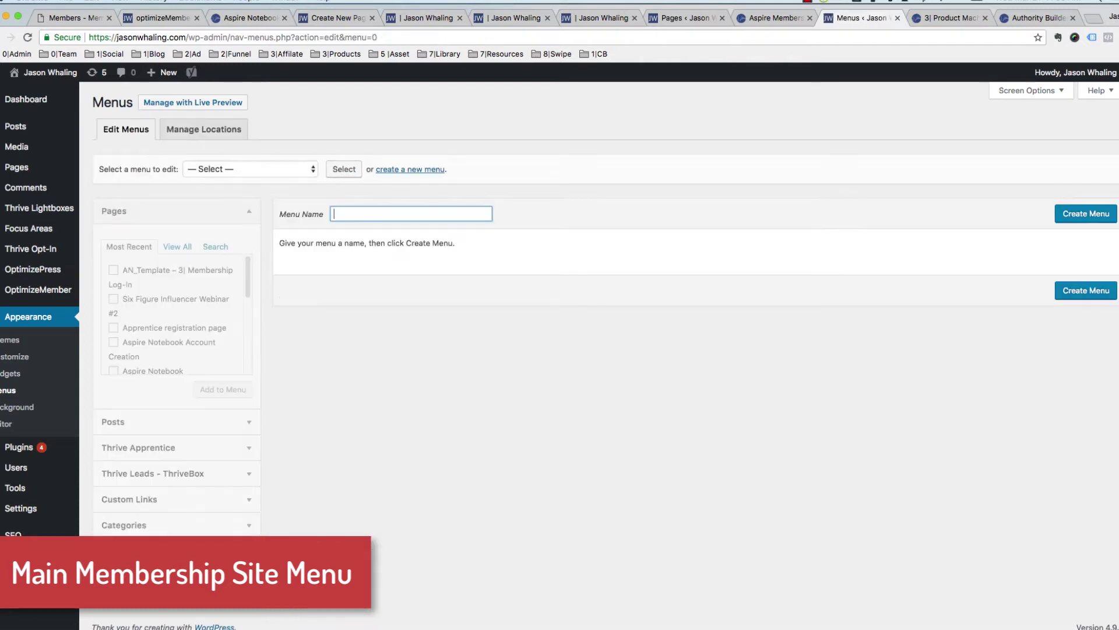
text(3| All Courses (Ex.)
key(Return)
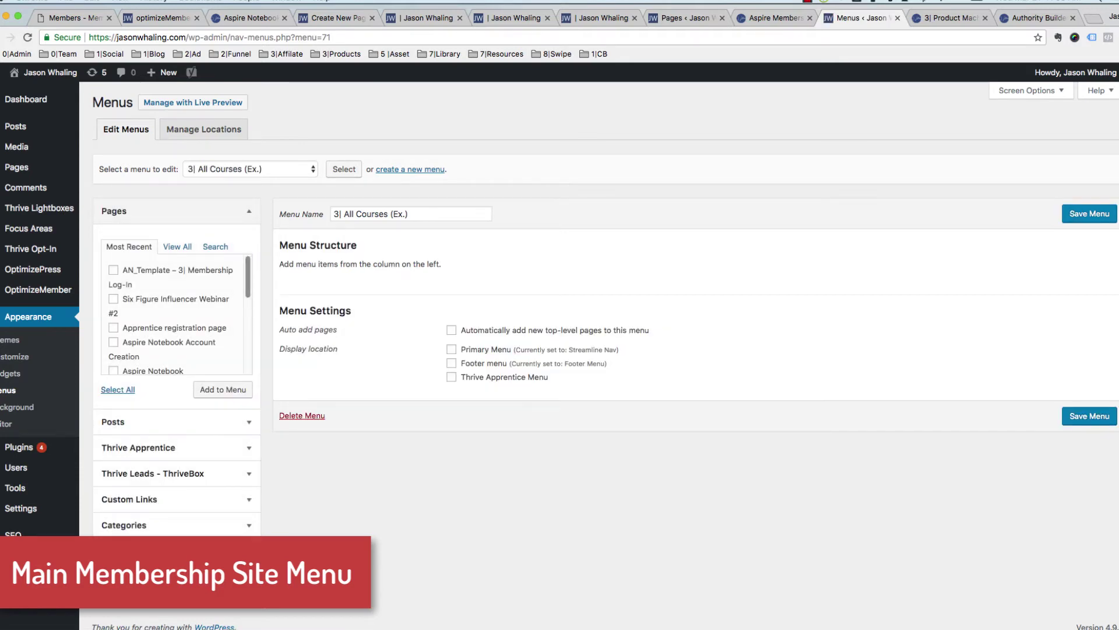
Add the "AN_Template – 3| Membership Log-In" page to the menu, label it "Member Login" and save the menu.
click(113, 270)
click(223, 389)
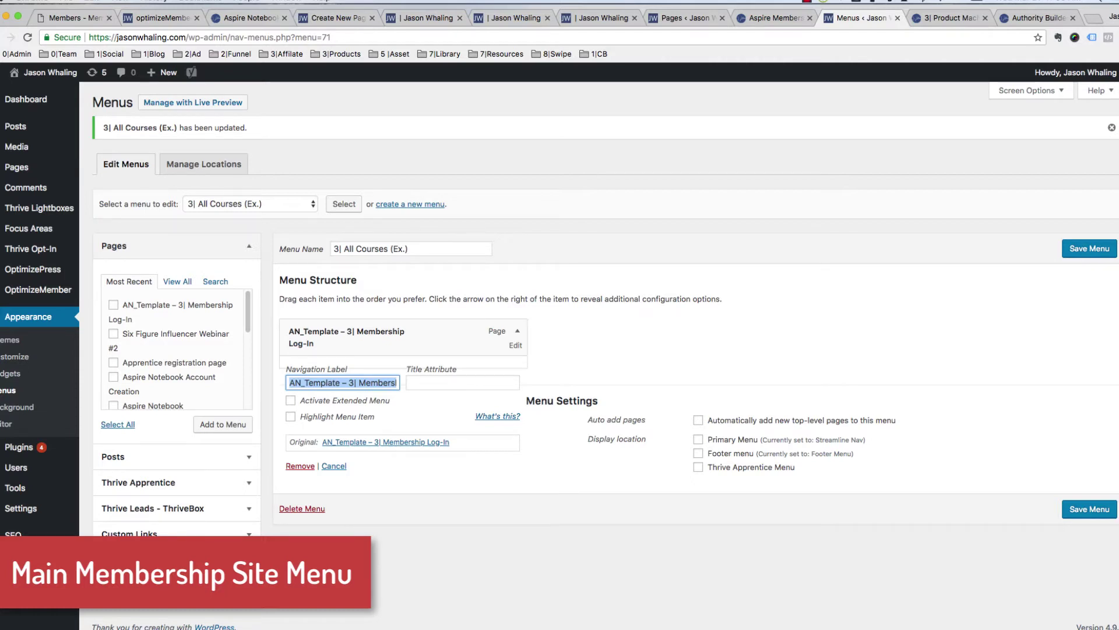
text(Member M)
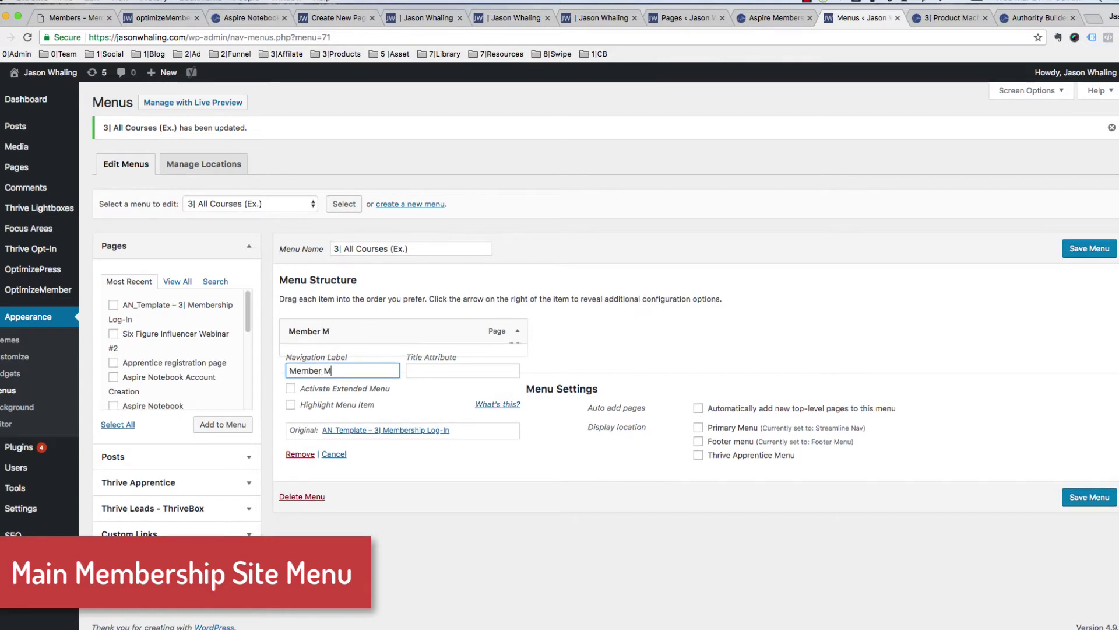
key(BackSpace)
text(Login)
key(Return)
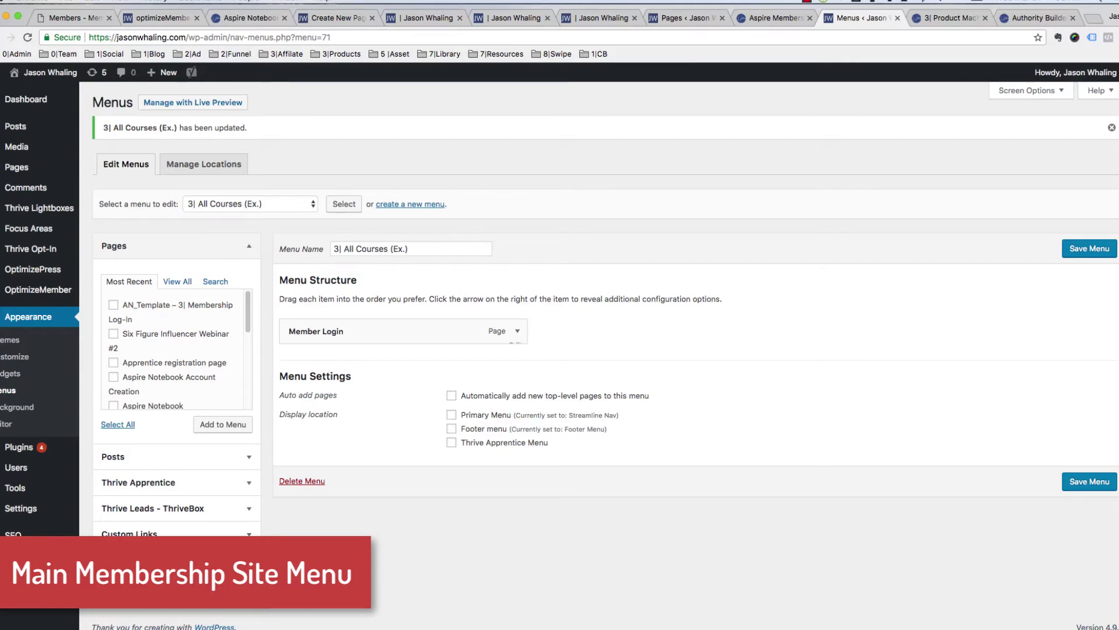
Assign the "3| All Courses (Ex.)" menu to the login page's navigation bar alongside the logo and reload the editor page.
click(425, 18)
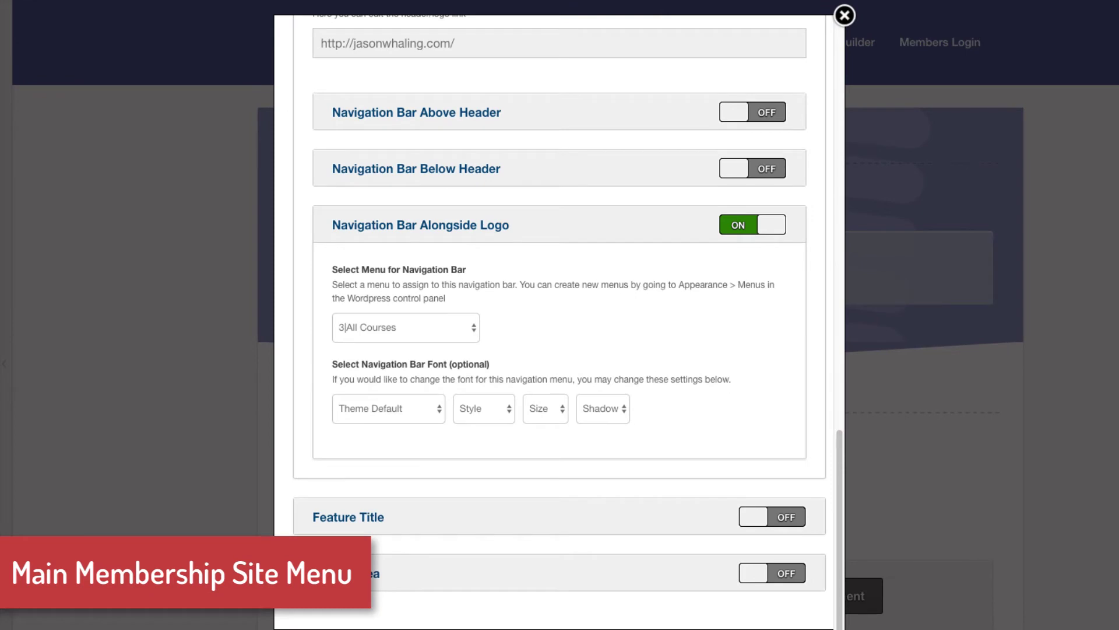
click(406, 328)
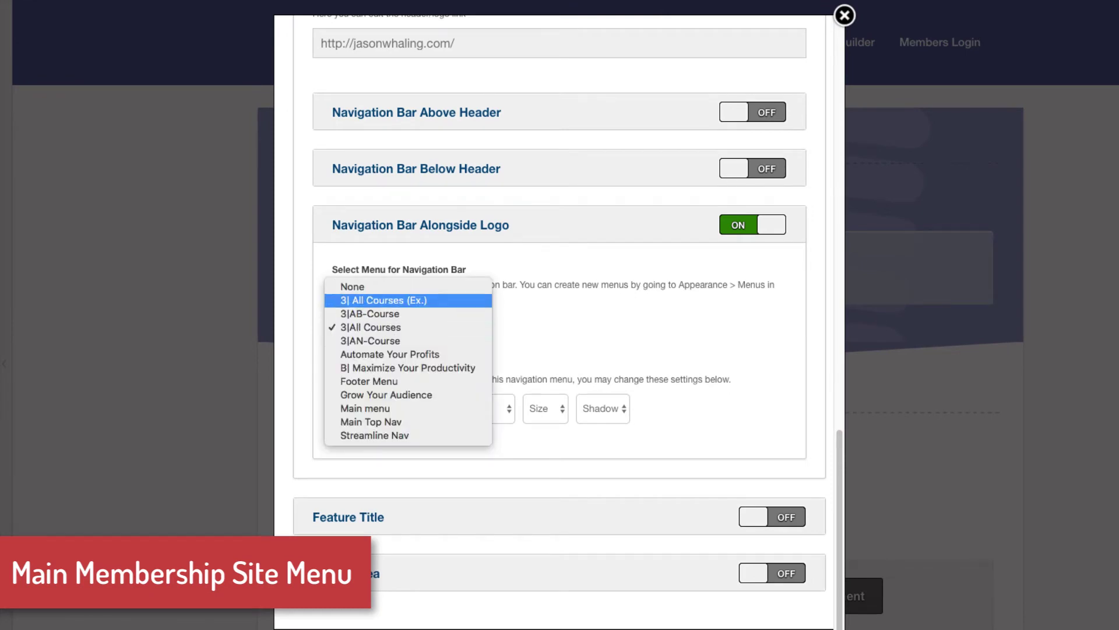
click(402, 300)
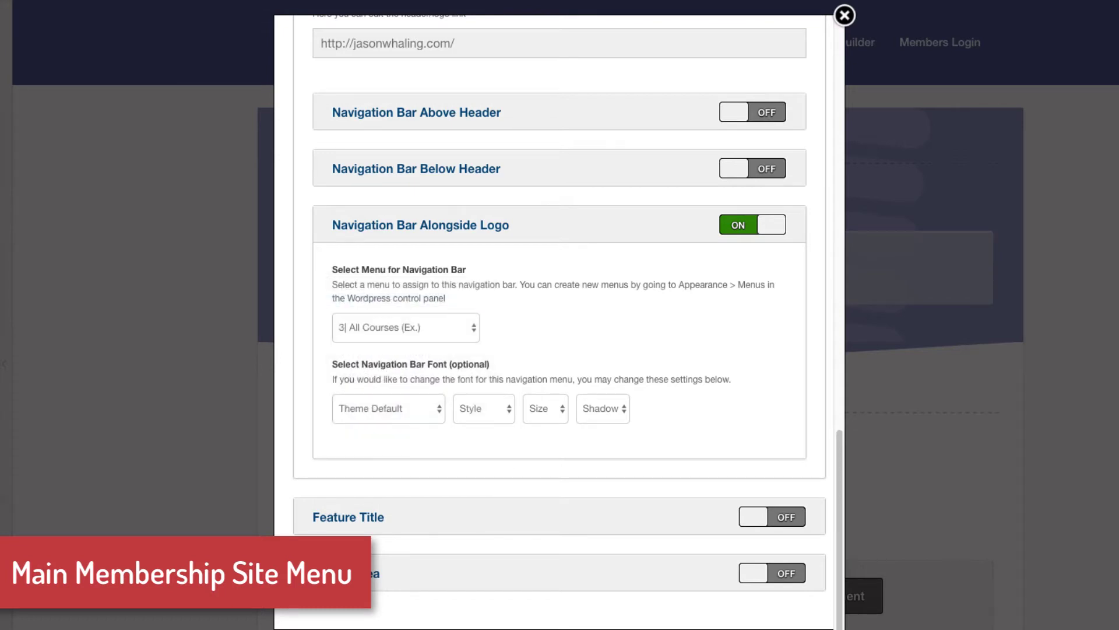
click(845, 15)
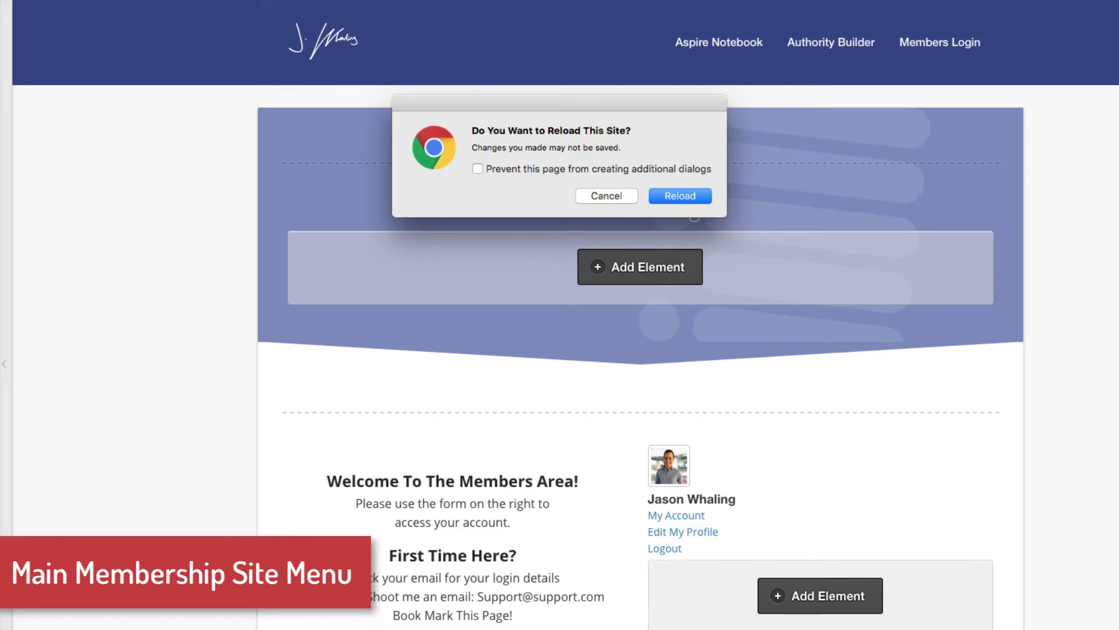
key(Return)
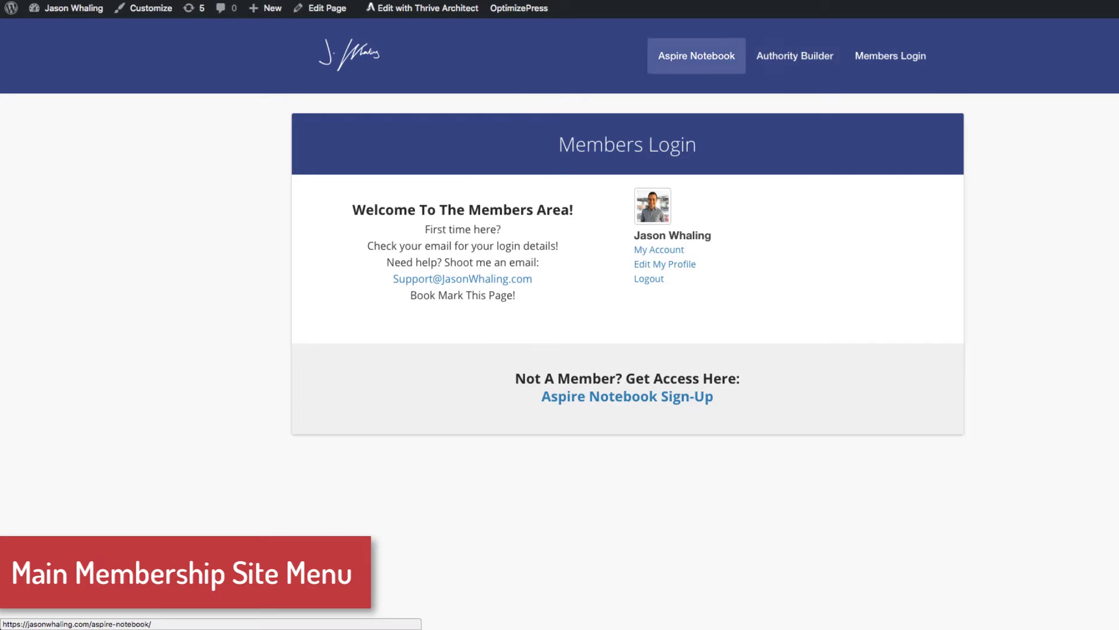
Follow the Aspire Notebook link on the live login page and examine the Aspire Notebook and Authority Builder course navigation.
click(697, 56)
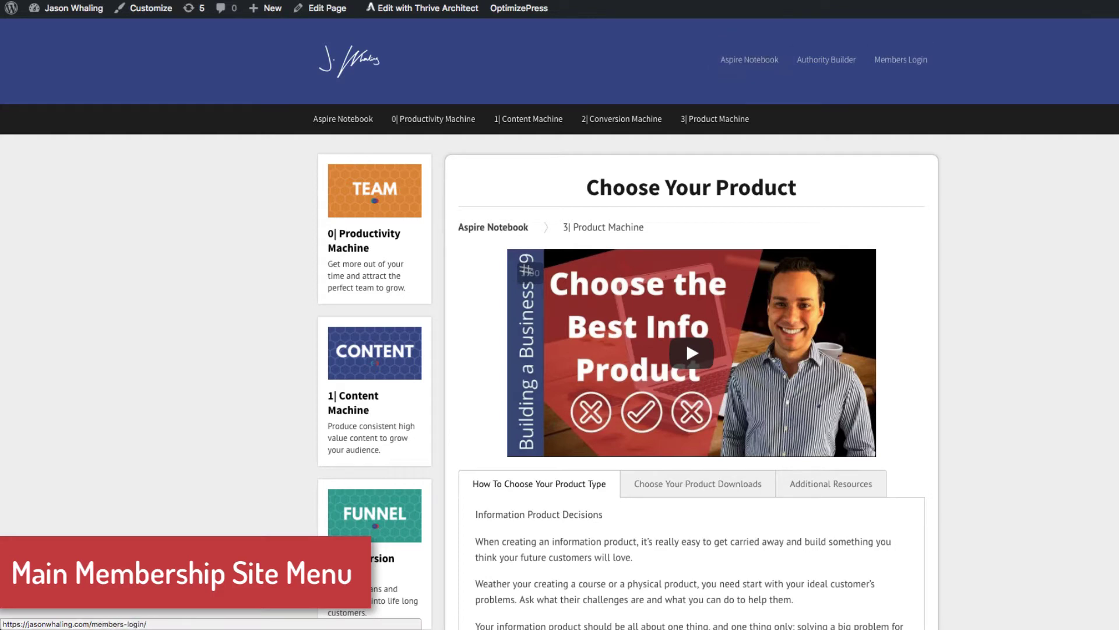
key(ctrl+Tab)
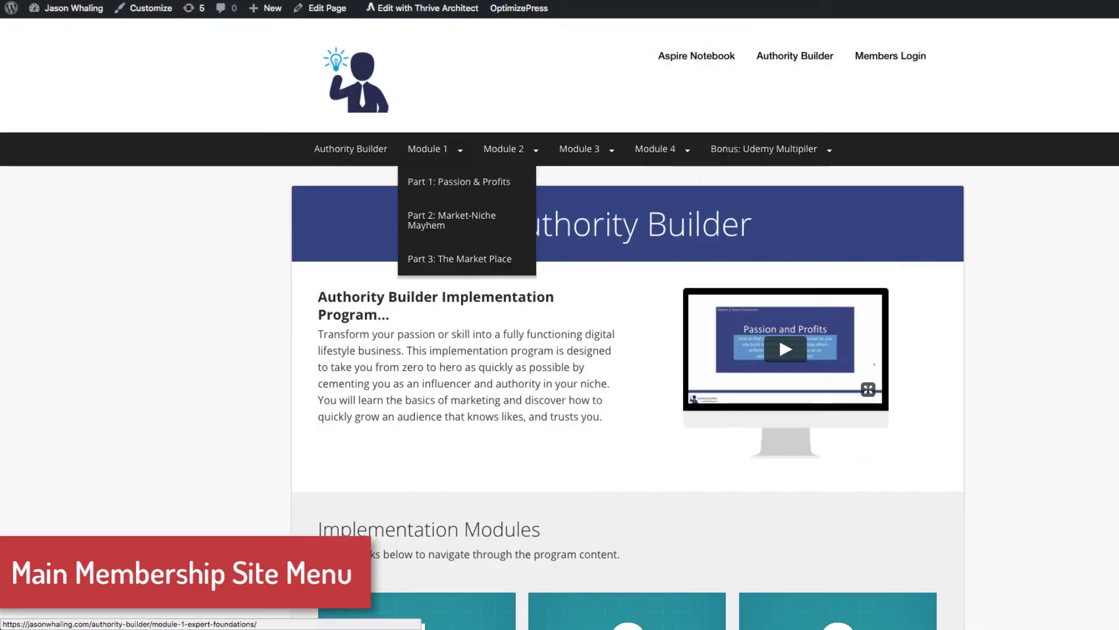
mouse_move(579, 148)
mouse_move(763, 149)
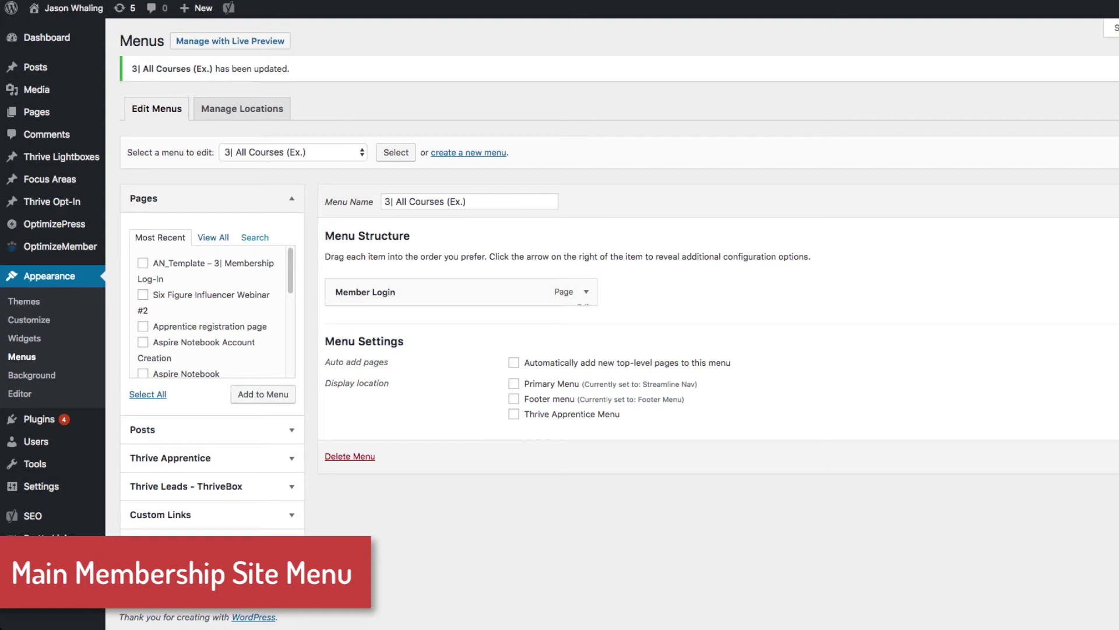
Search the pages for "aspire", add Aspire Notebook to the "3| All Courses (Ex.)" menu and place it above Member Login.
click(255, 237)
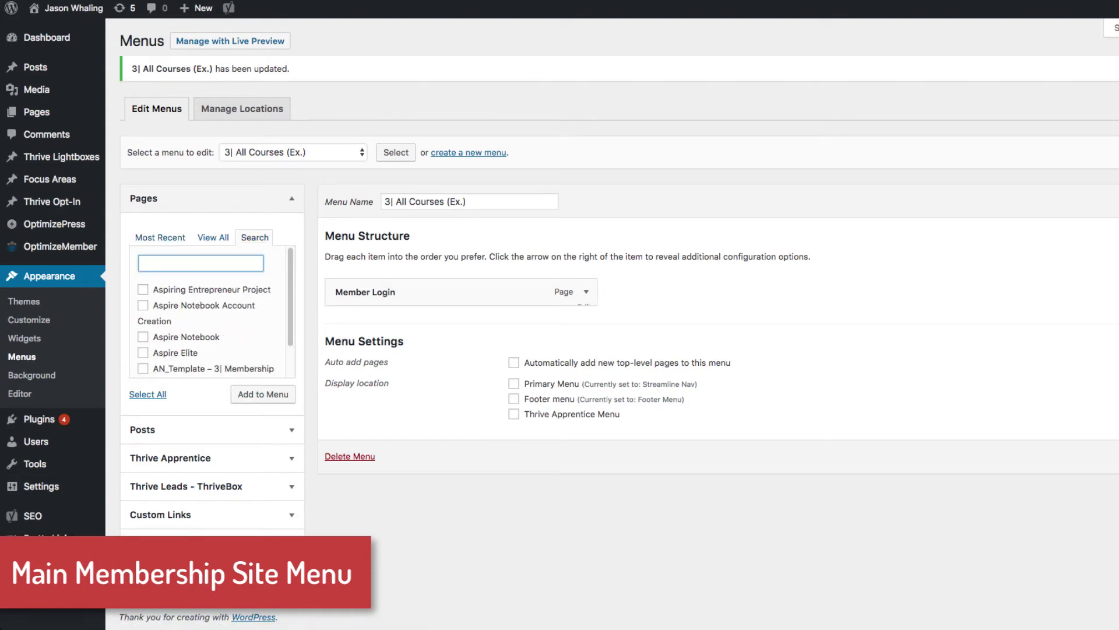
text(as)
key(BackSpace)
text(spire)
scroll(186, 309, down, 3)
click(143, 302)
click(263, 394)
drag(408, 292, 410, 334)
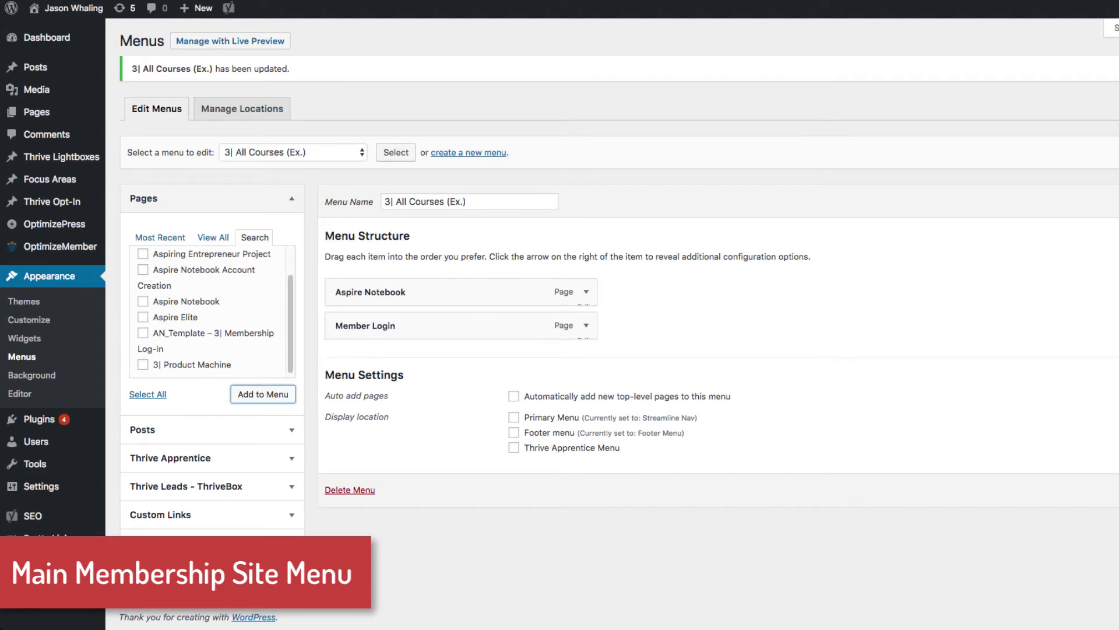
click(160, 237)
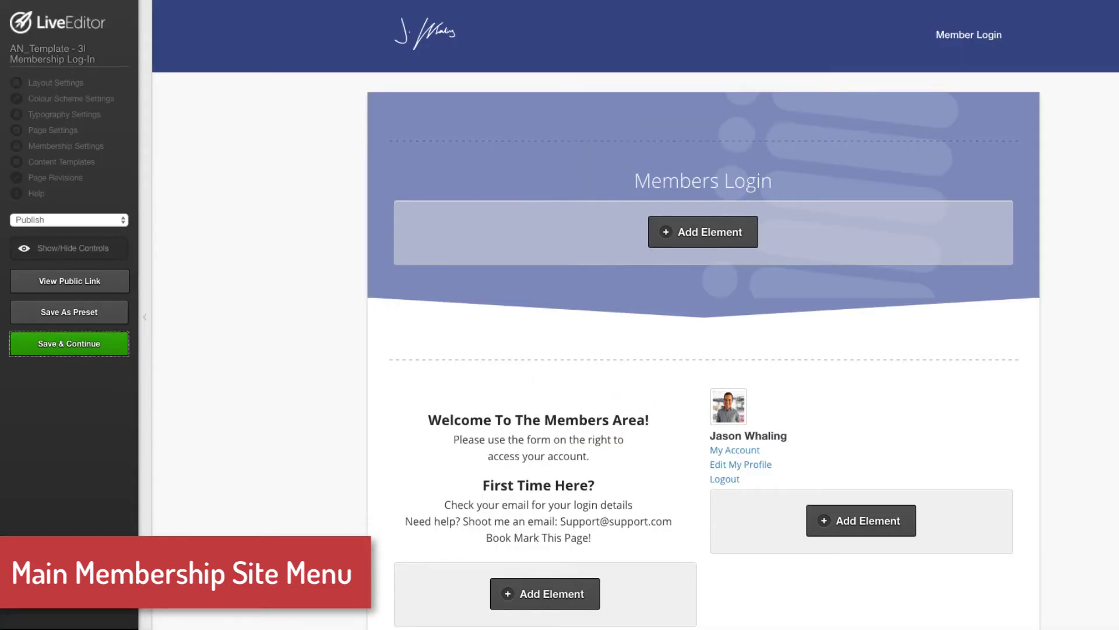
Save the membership log-in page and reload the editor to bring in the updated menu.
click(68, 342)
key(Return)
key(super+r)
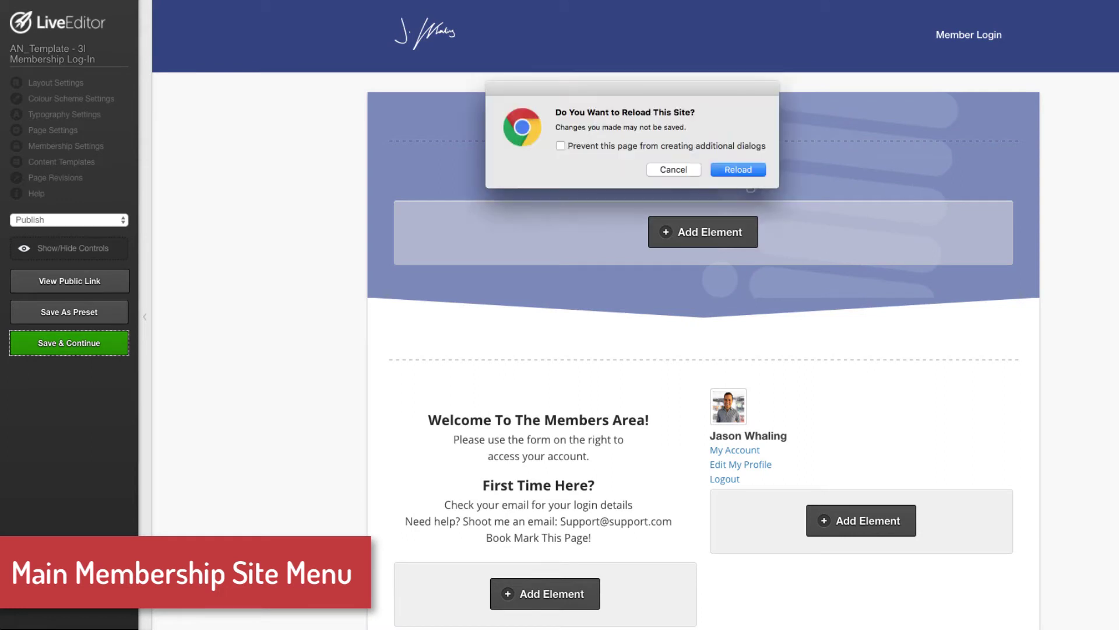
click(738, 170)
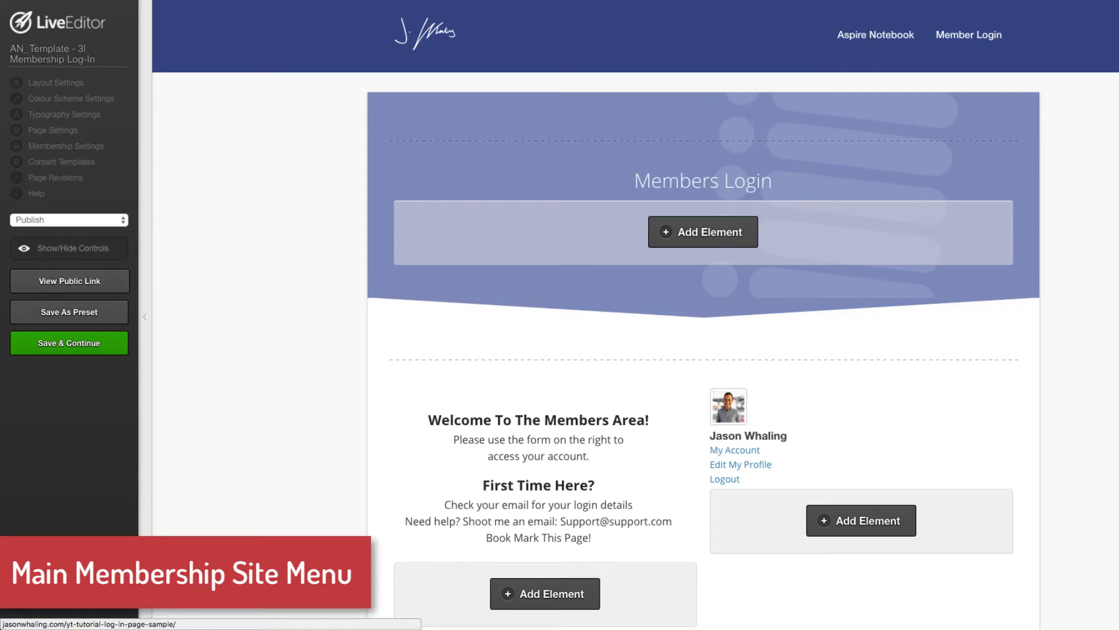
Preview the log-in page with the editing controls hidden and save the page.
click(73, 249)
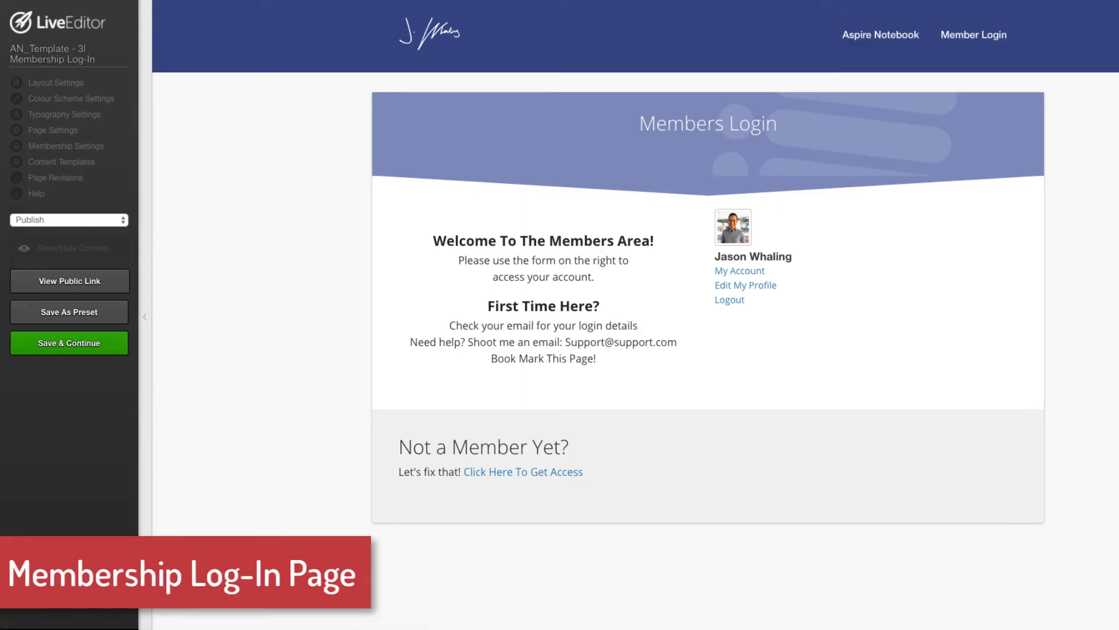
click(69, 343)
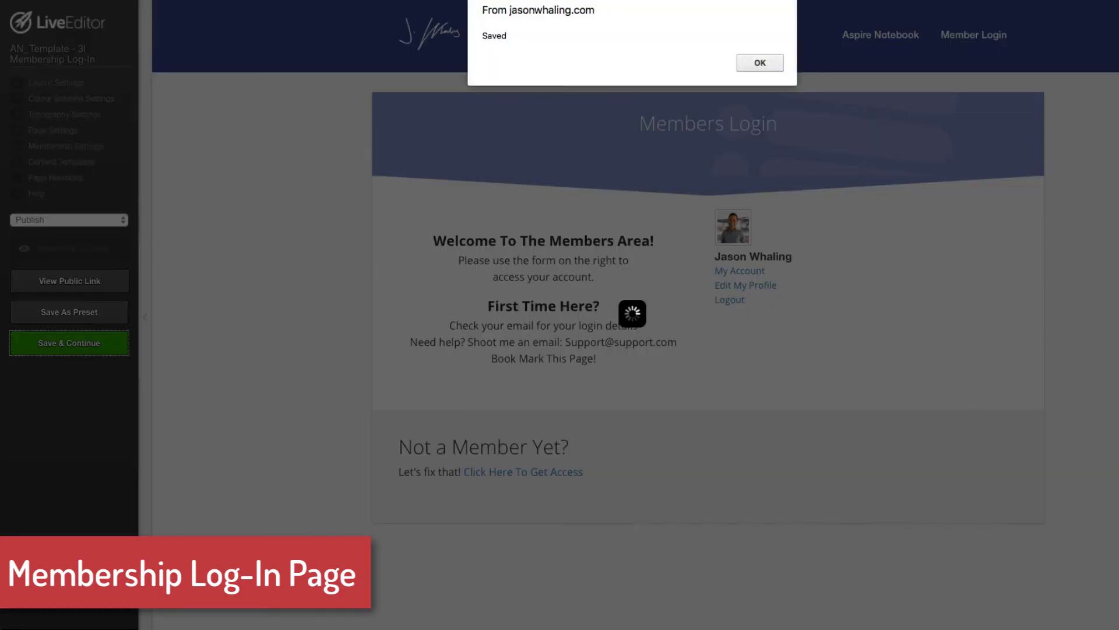
key(Return)
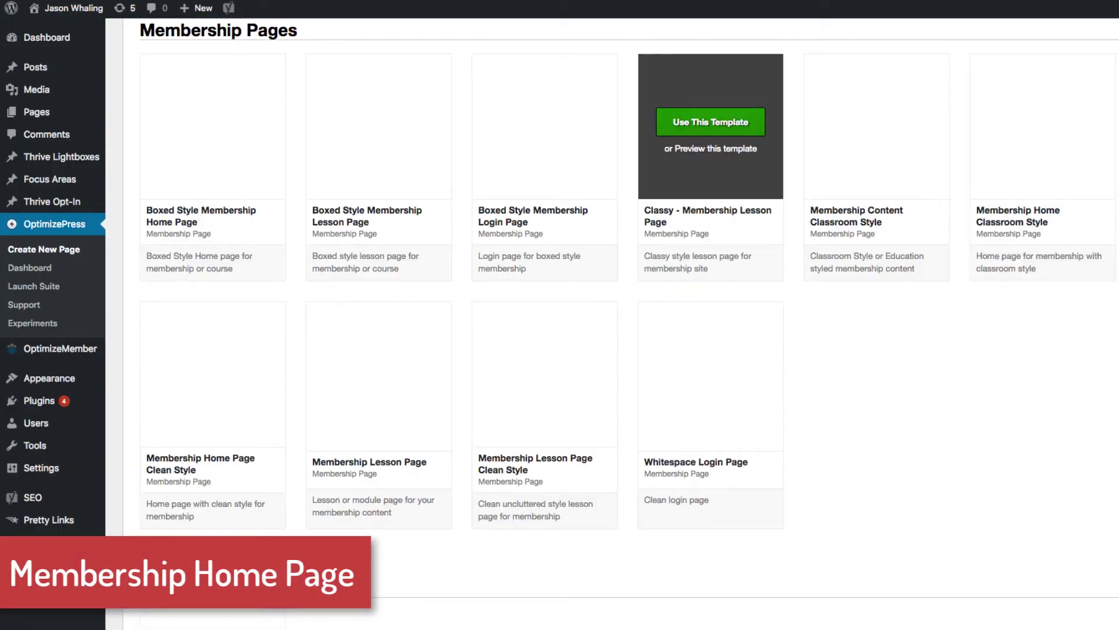
Open the "AN_Template - 3| Membership Home" page, look through its layout and show the editing controls.
click(711, 122)
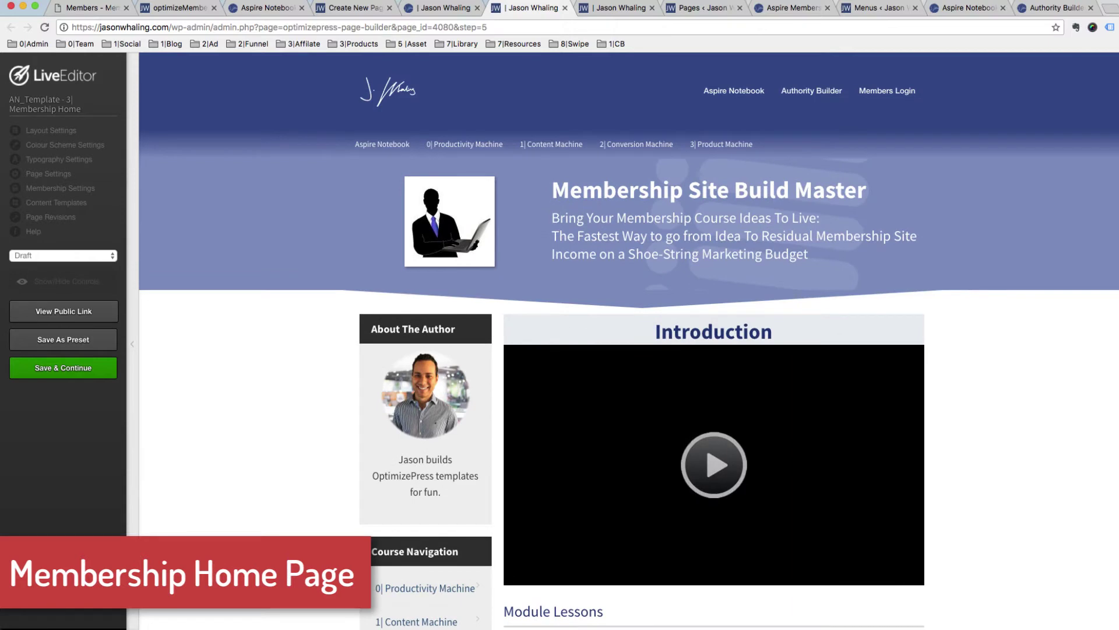
scroll(629, 341, down, 5)
scroll(628, 341, up, 5)
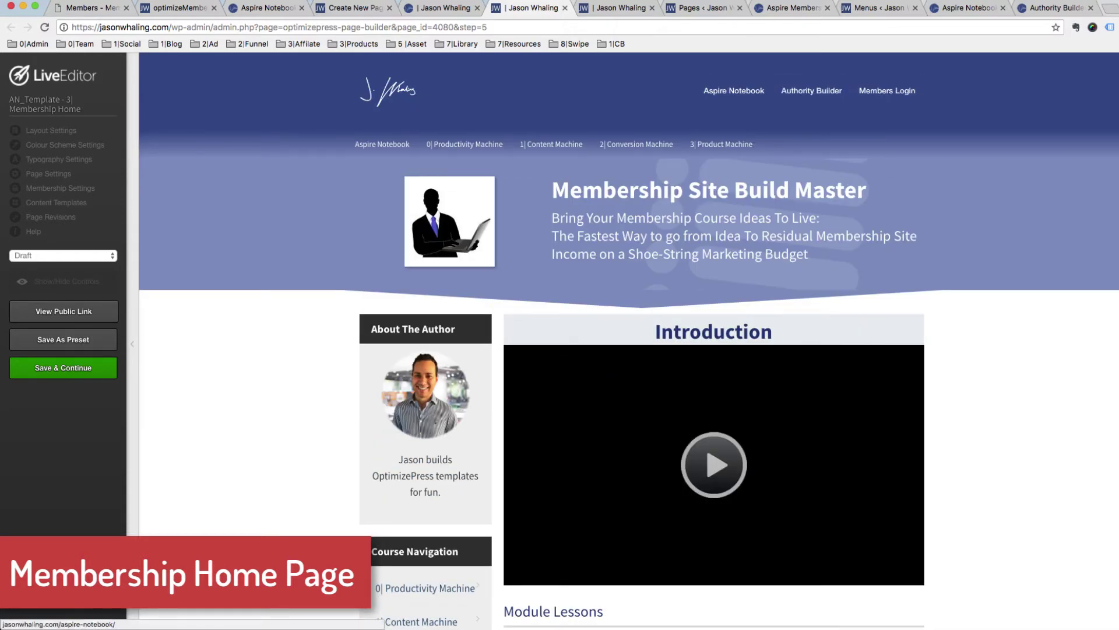
click(66, 281)
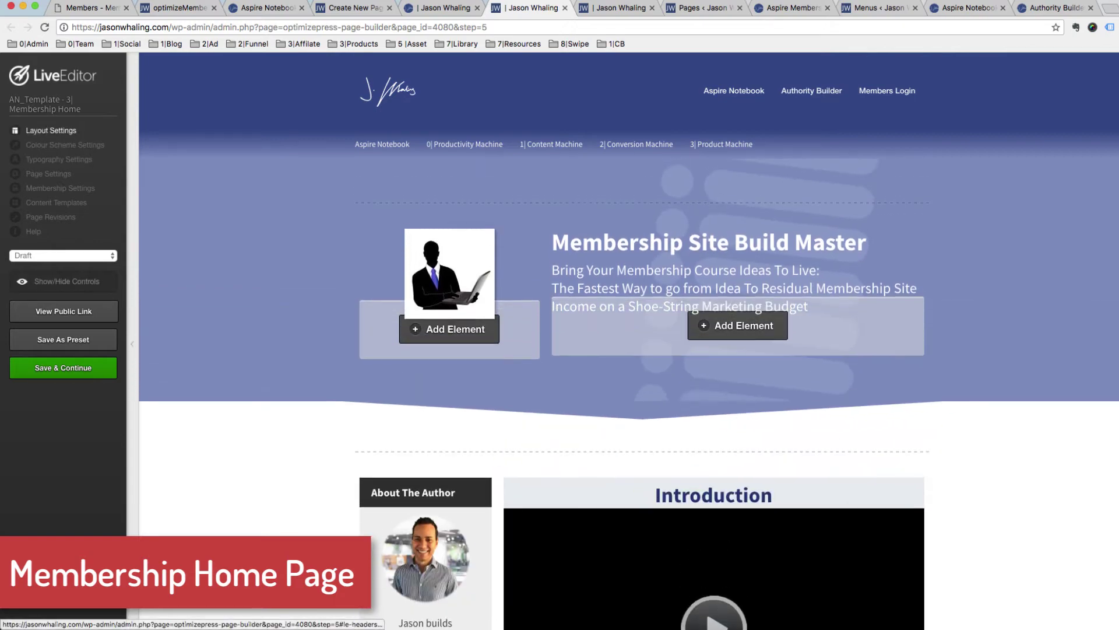
Assign the "3| All Courses (Ex.)" menu to the navigation bar alongside the logo, update the layout settings and reload the page.
click(51, 130)
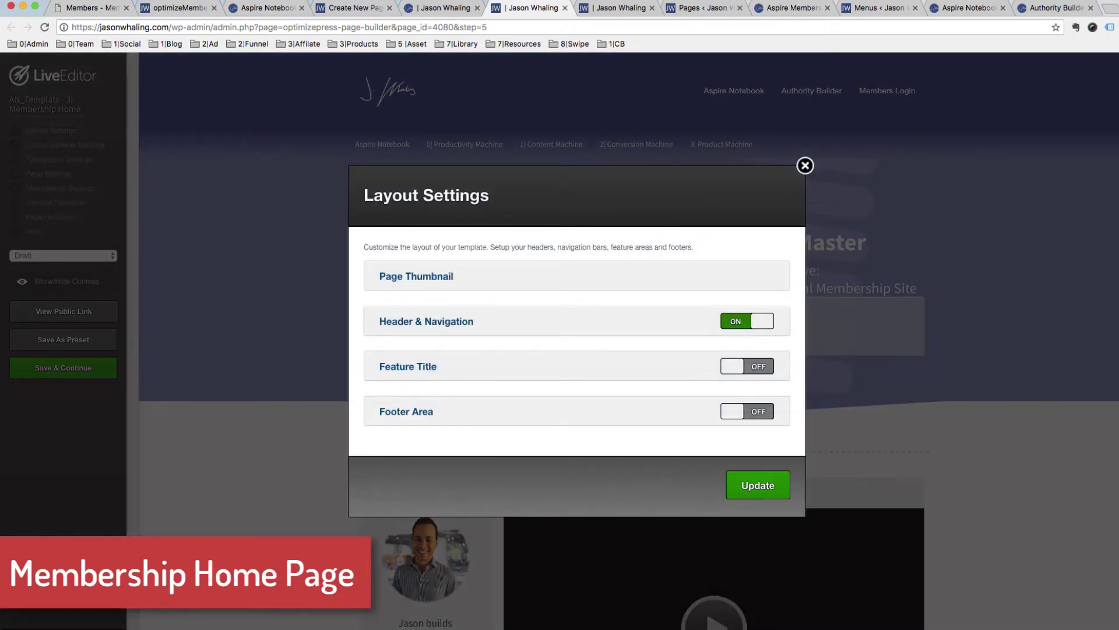
click(427, 321)
scroll(577, 341, down, 9)
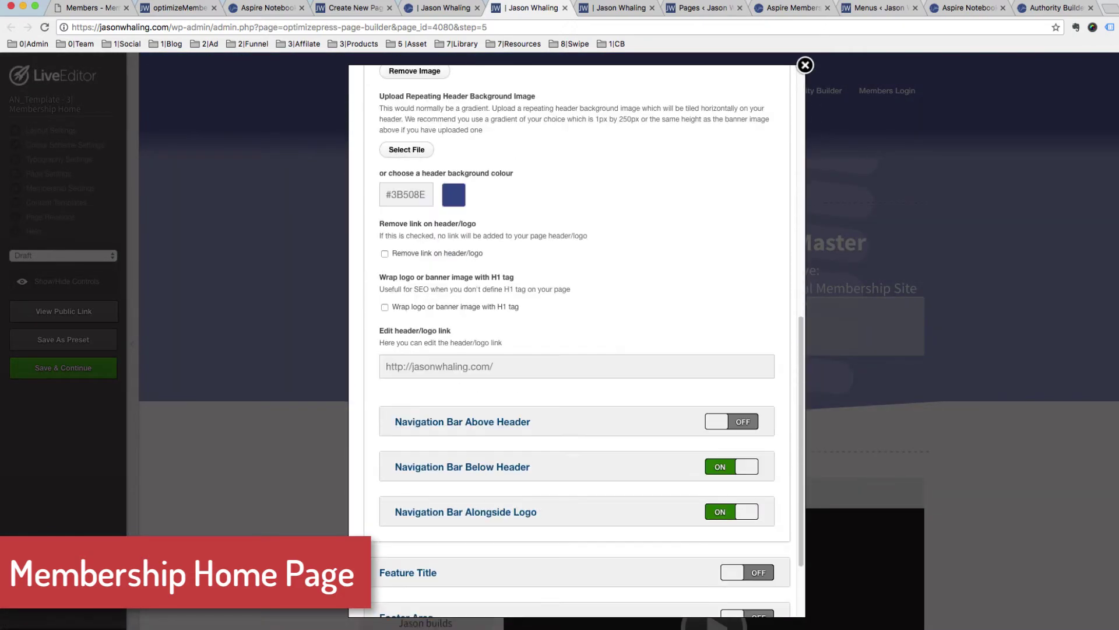
scroll(577, 341, down, 3)
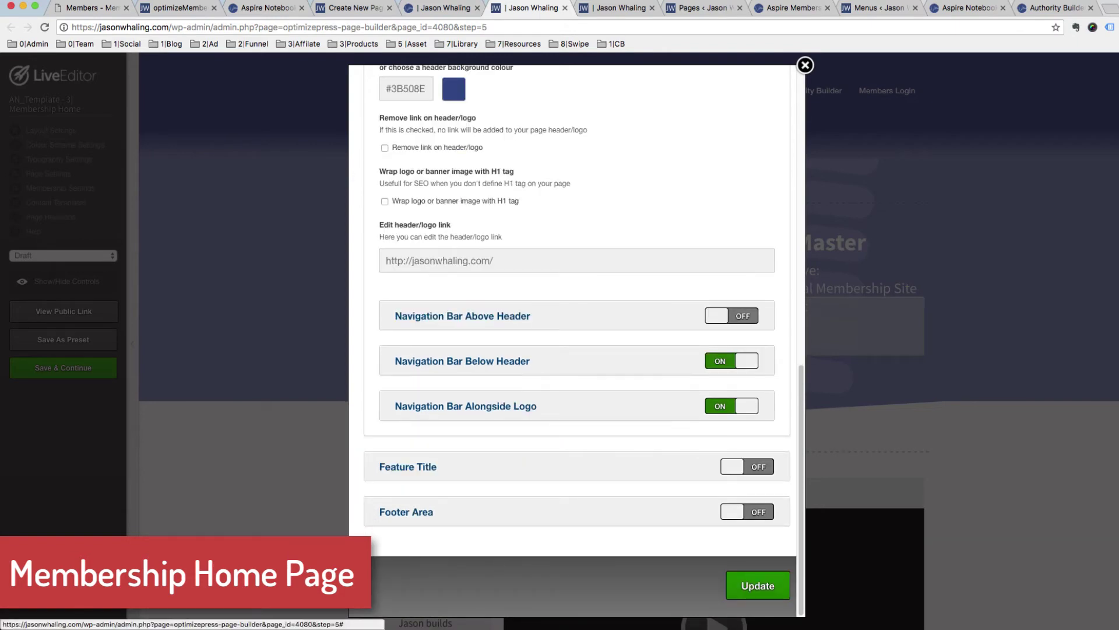
click(465, 407)
scroll(466, 406, down, 2)
click(455, 447)
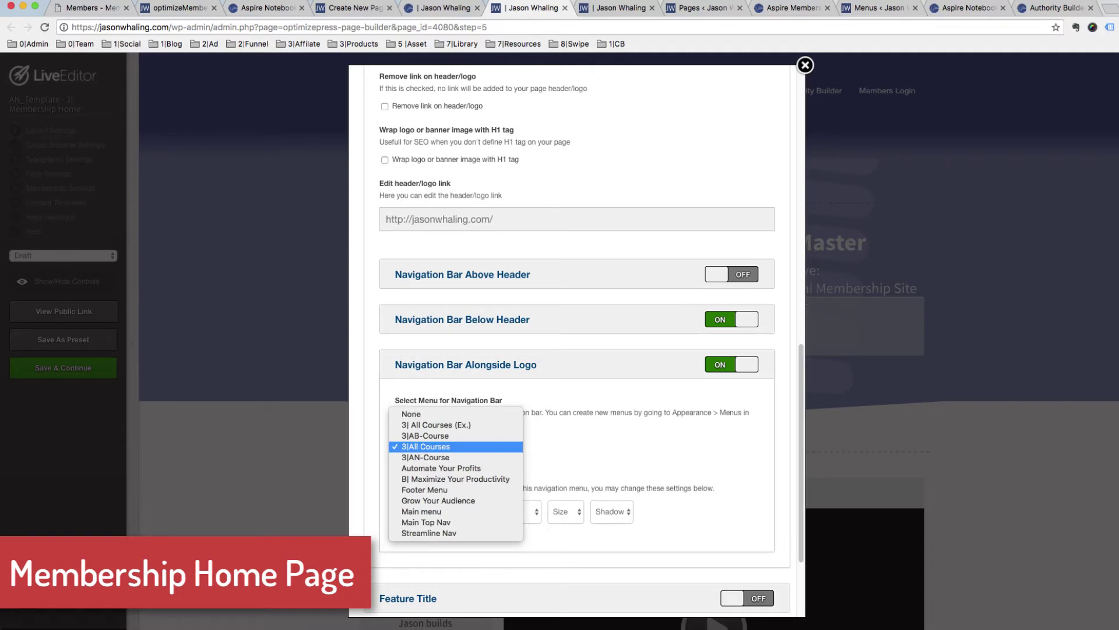
click(454, 426)
scroll(454, 426, down, 3)
click(758, 585)
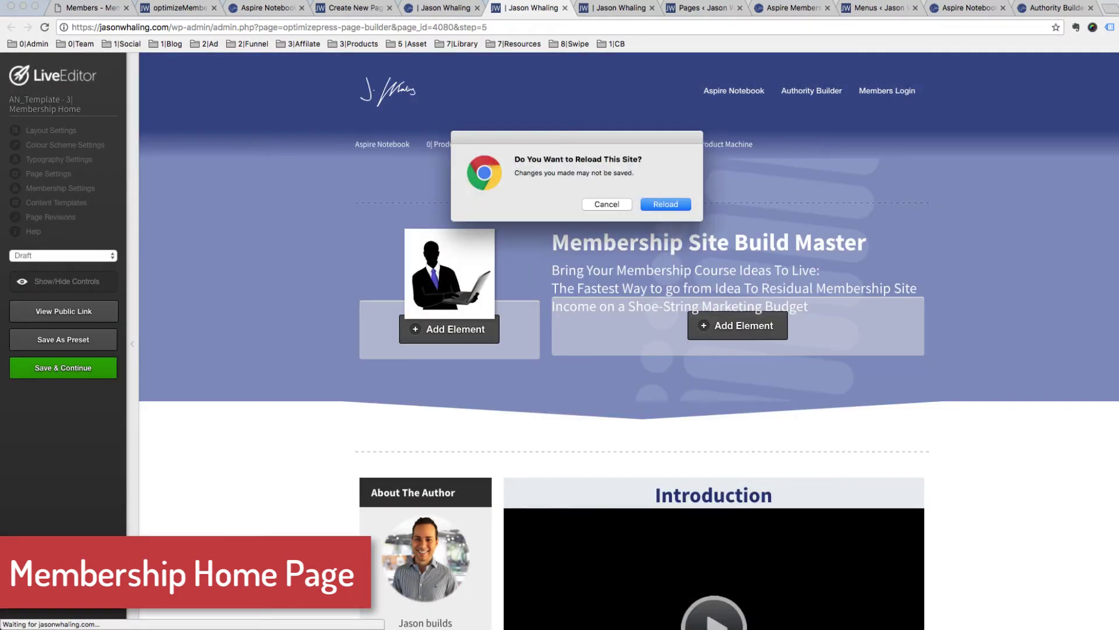
key(Return)
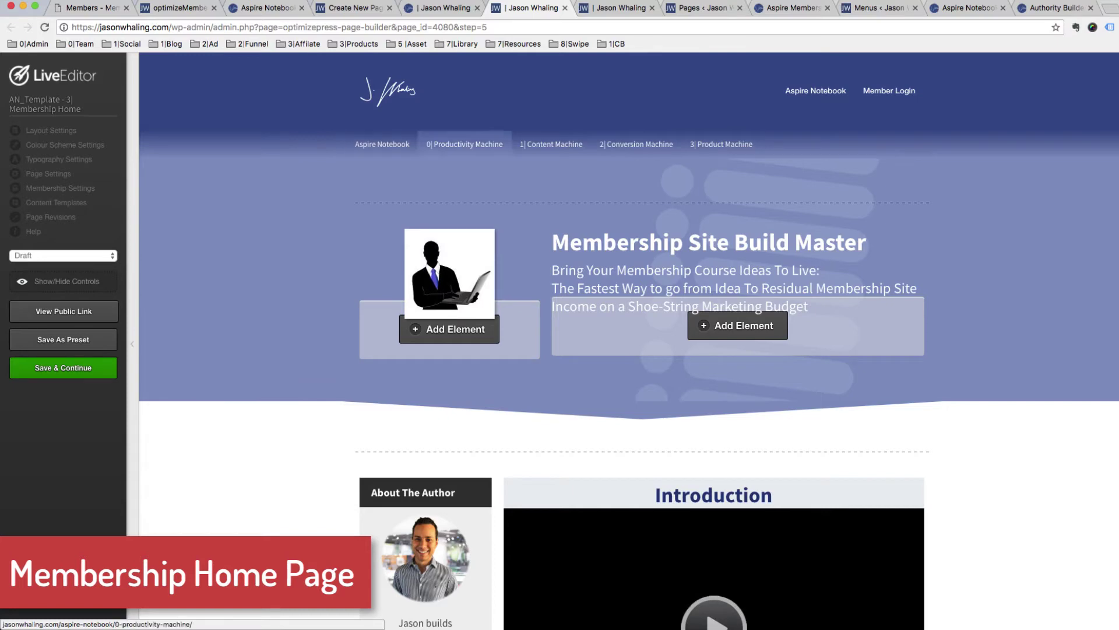
Hide the editing controls and look at the content of the About The Author feature box without changing it.
scroll(641, 350, down, 3)
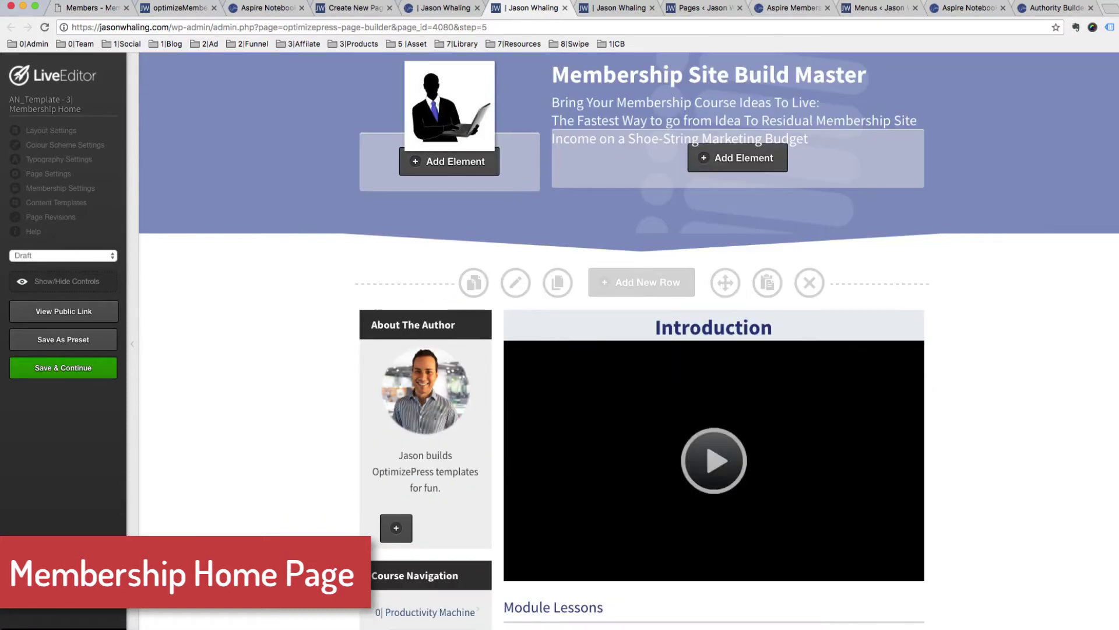
scroll(455, 193, up, 1)
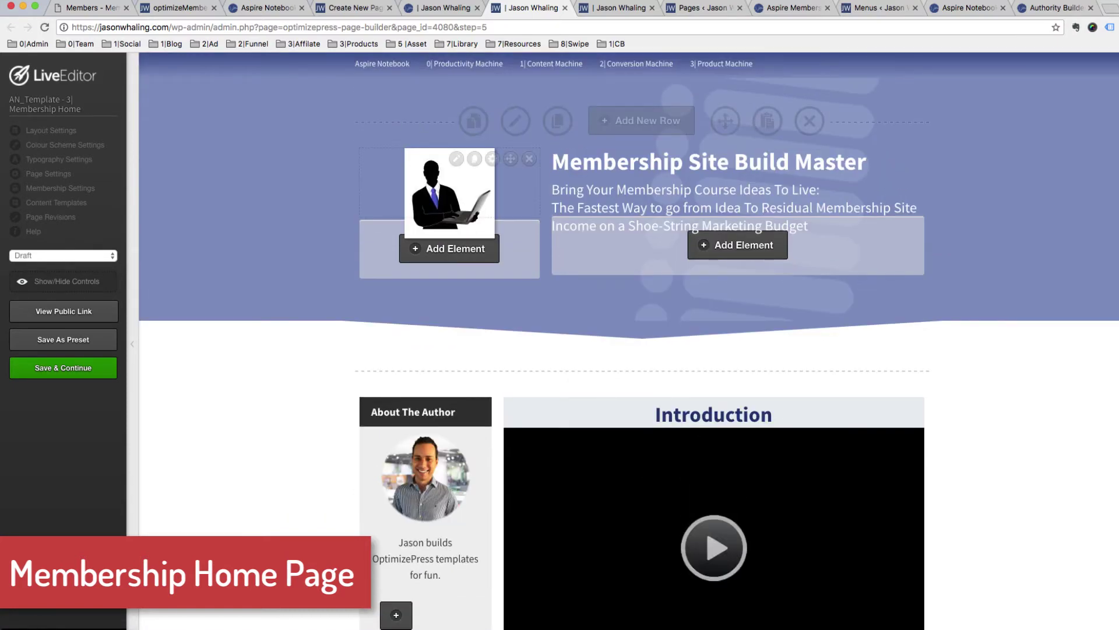
scroll(493, 240, up, 2)
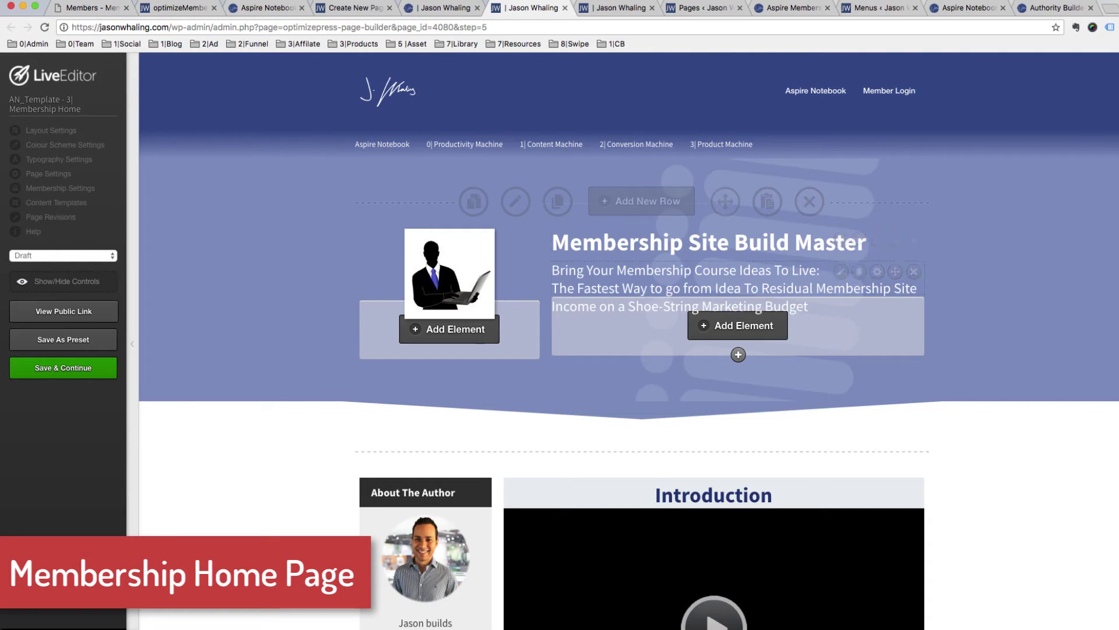
click(63, 282)
scroll(408, 234, down, 5)
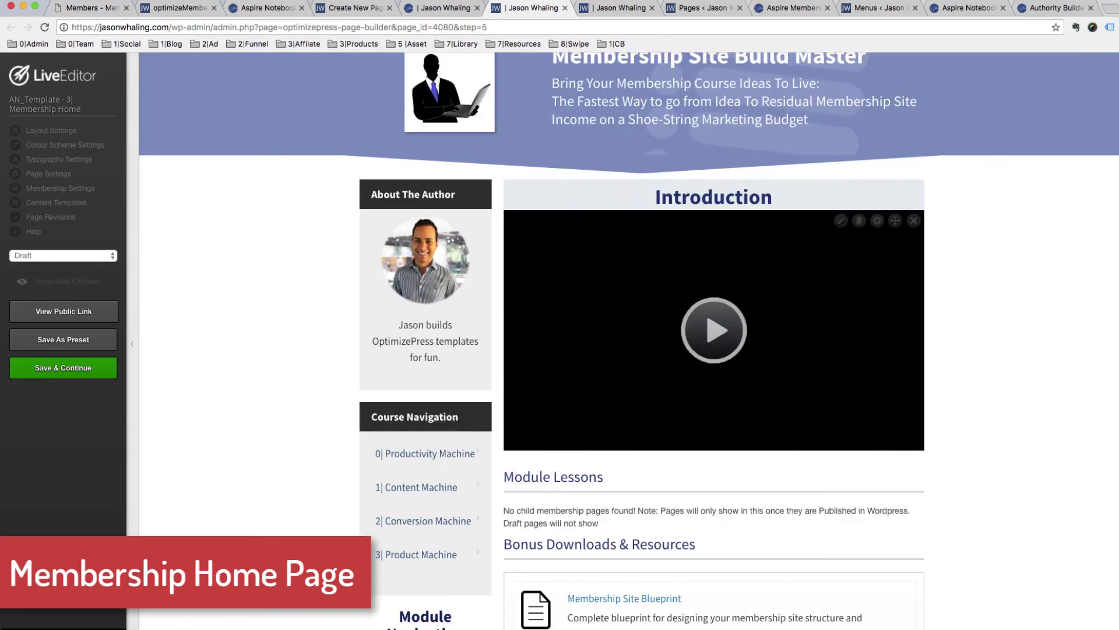
click(408, 190)
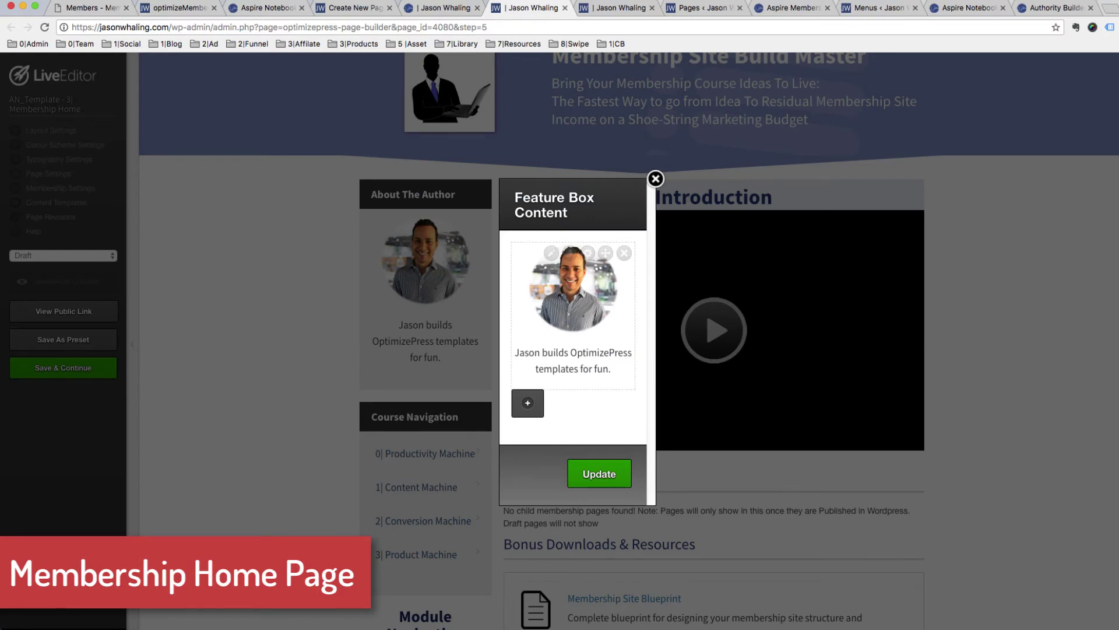
click(656, 179)
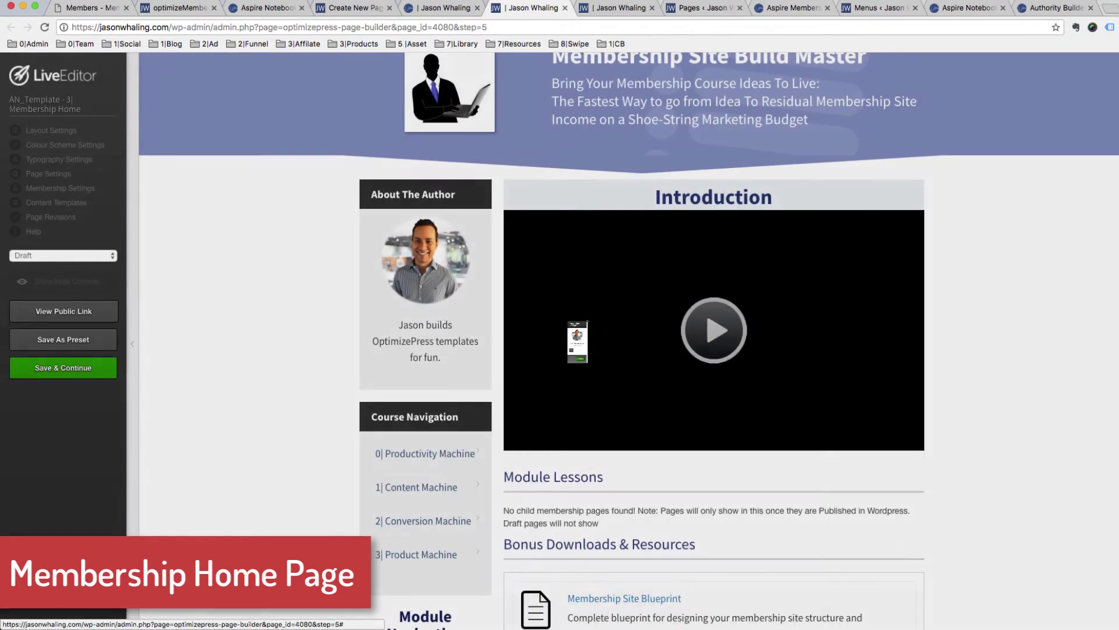
Look through the home page's course navigation, module navigation, module lessons, bonus downloads and header sections.
scroll(659, 233, down, 3)
scroll(426, 382, down, 2)
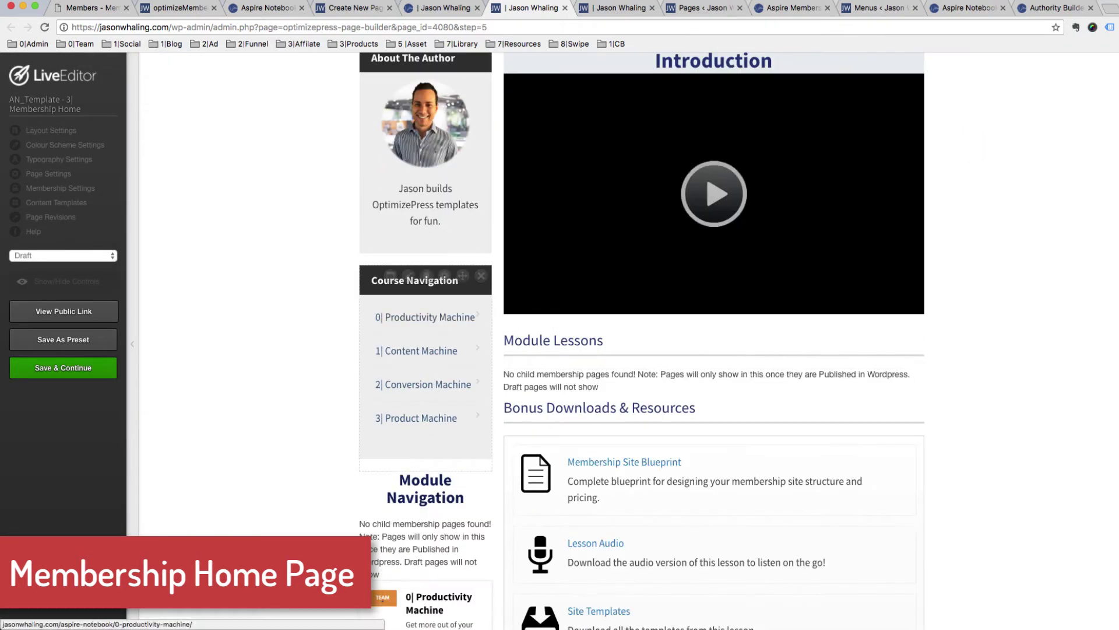
scroll(426, 350, down, 2)
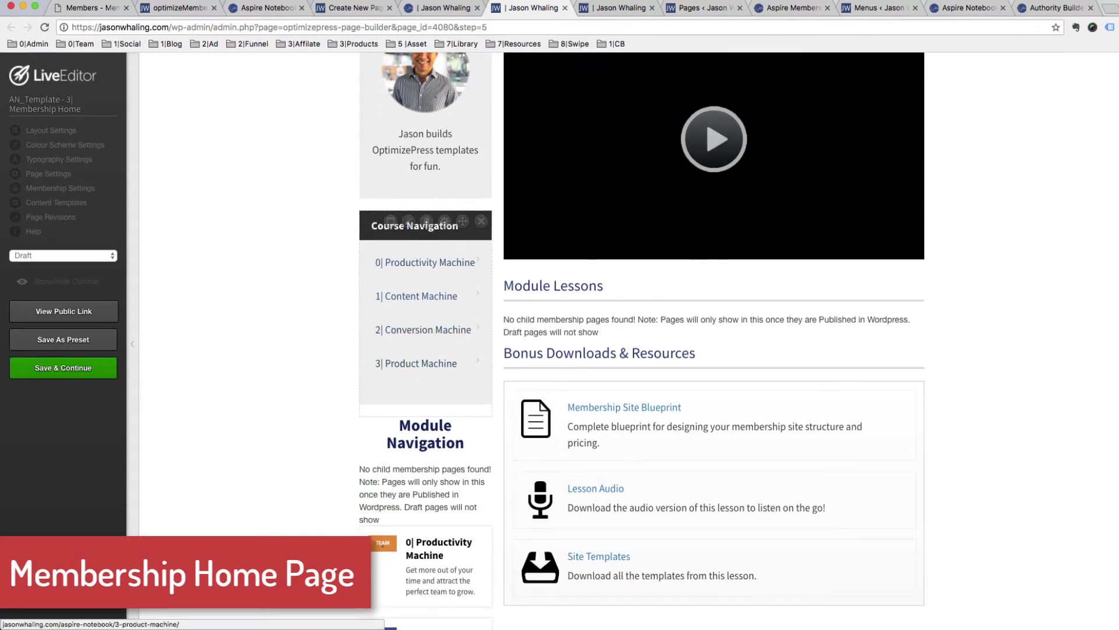
scroll(425, 408, down, 6)
scroll(425, 402, down, 3)
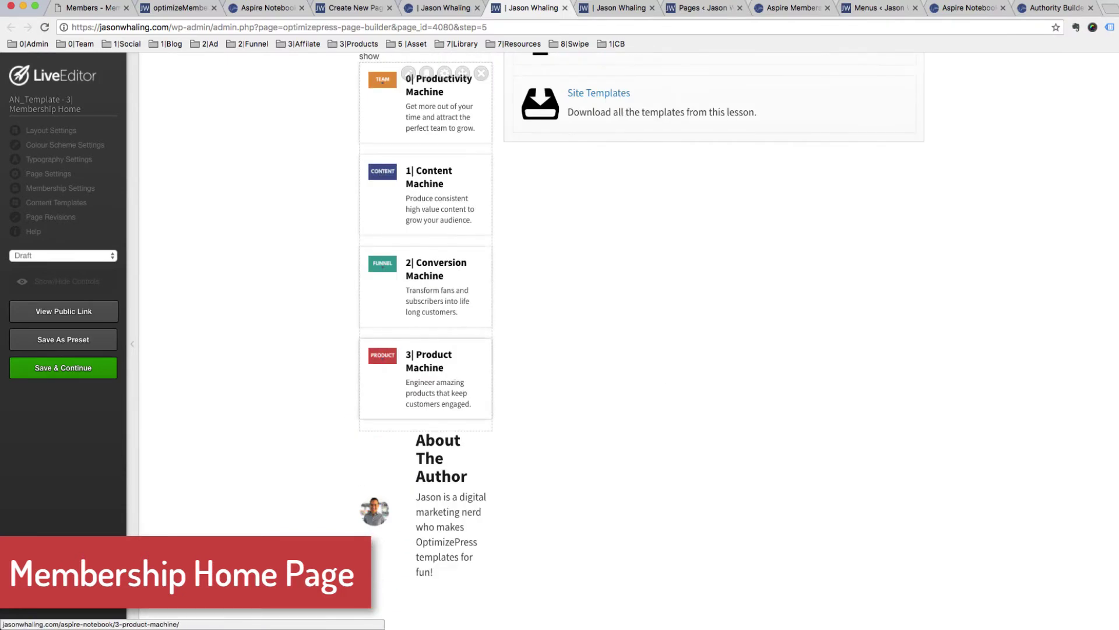
scroll(426, 350, up, 8)
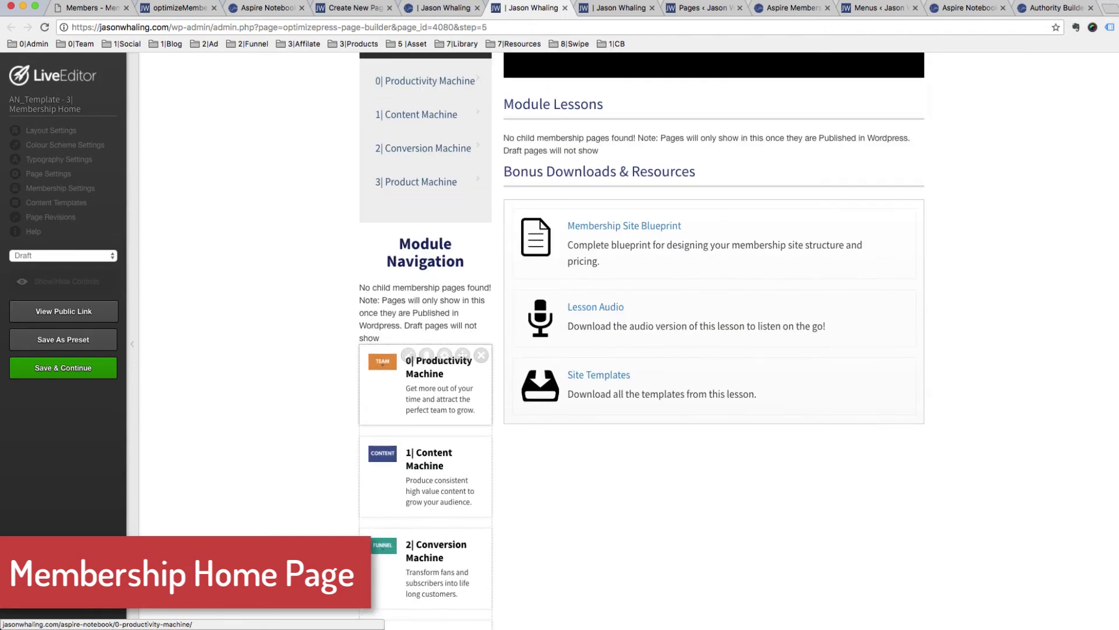
scroll(426, 379, up, 2)
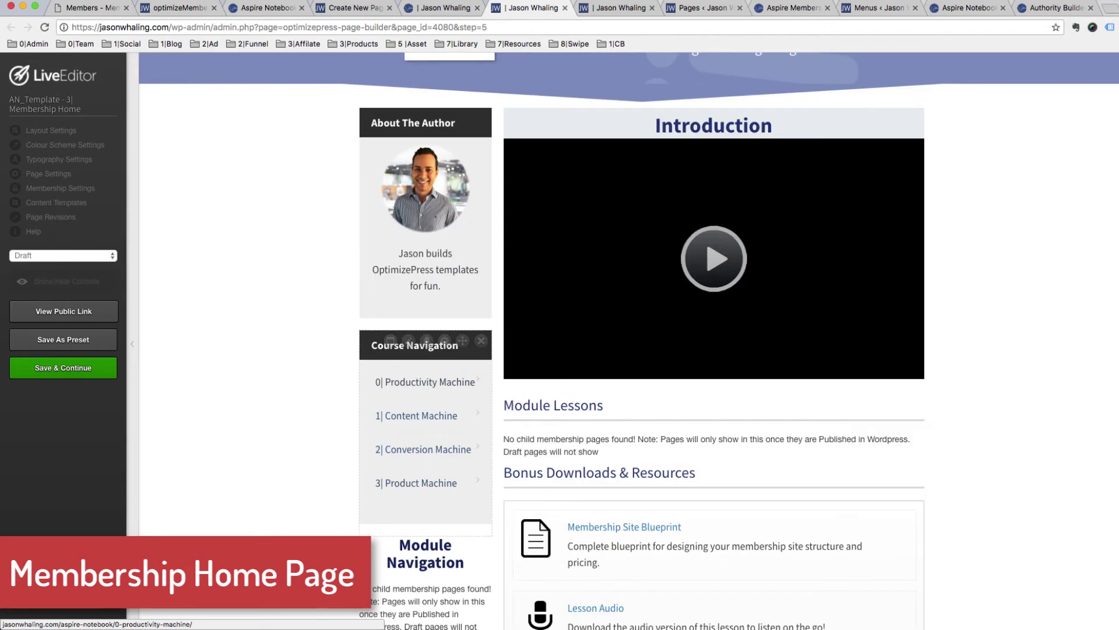
scroll(426, 379, up, 1)
scroll(426, 379, down, 3)
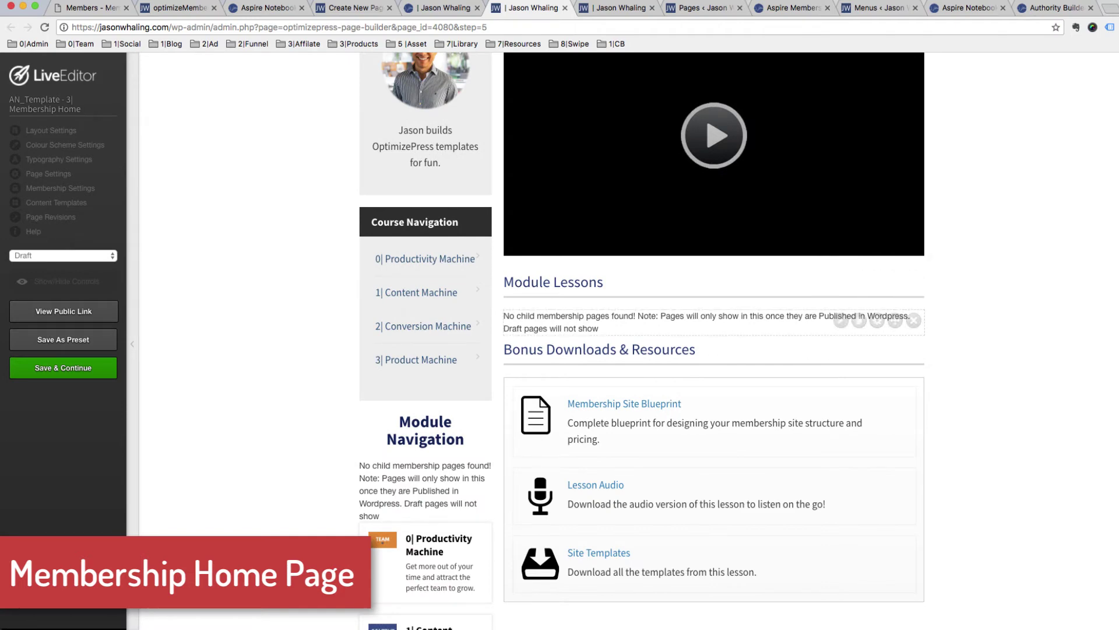
scroll(715, 379, down, 1)
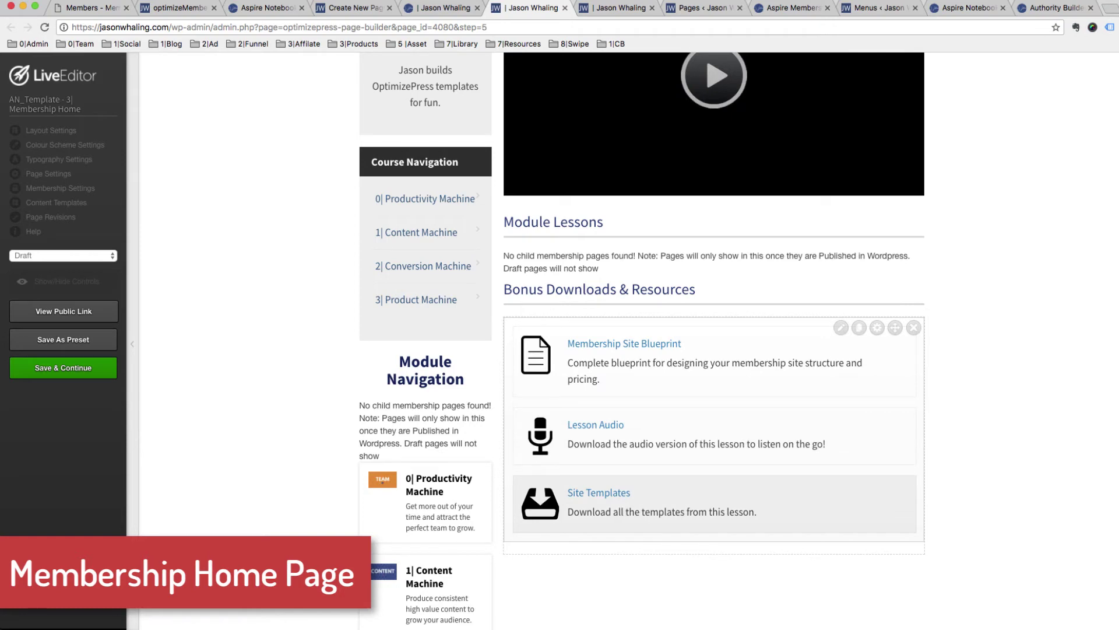
scroll(714, 378, up, 6)
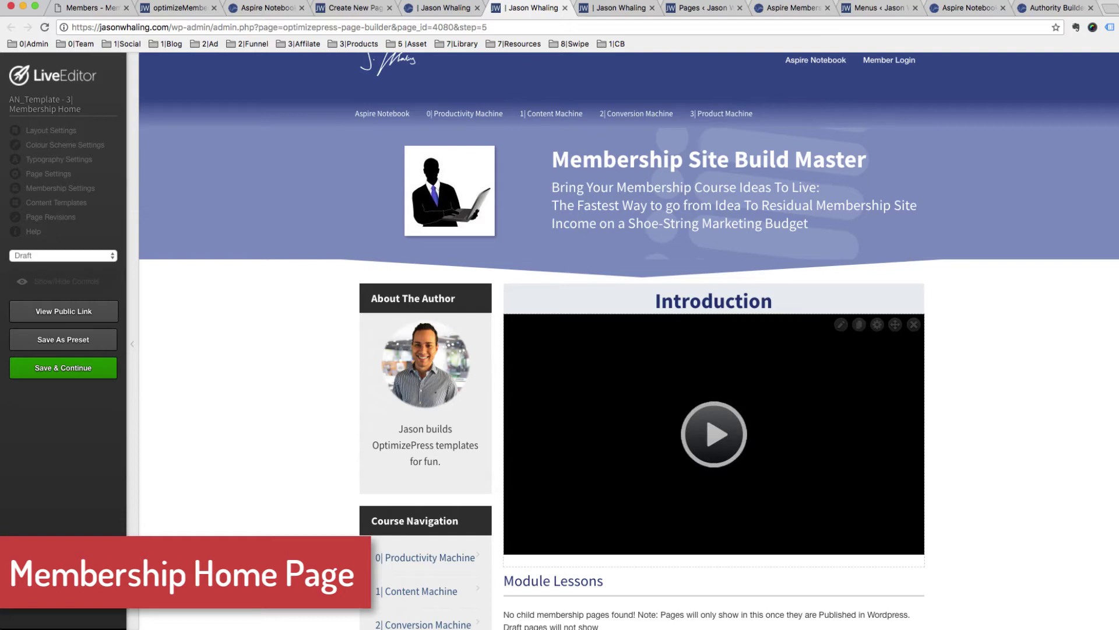
scroll(714, 379, up, 1)
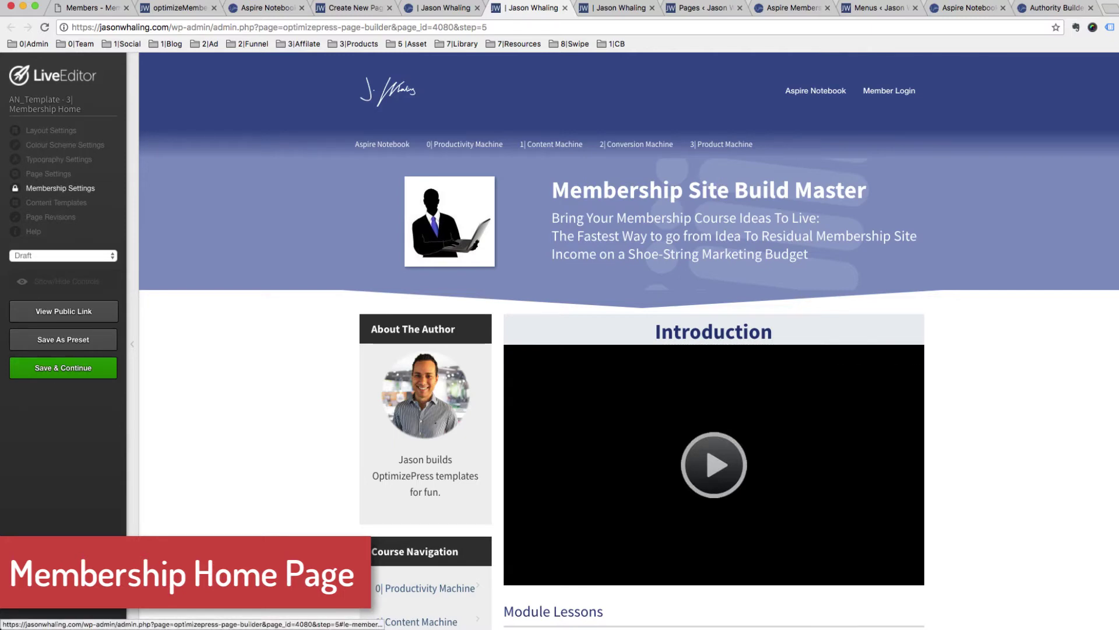
Set the home page's level restriction to "Require Aspire Notebook ( or higher )" in the membership settings and review the content dripping options.
click(60, 188)
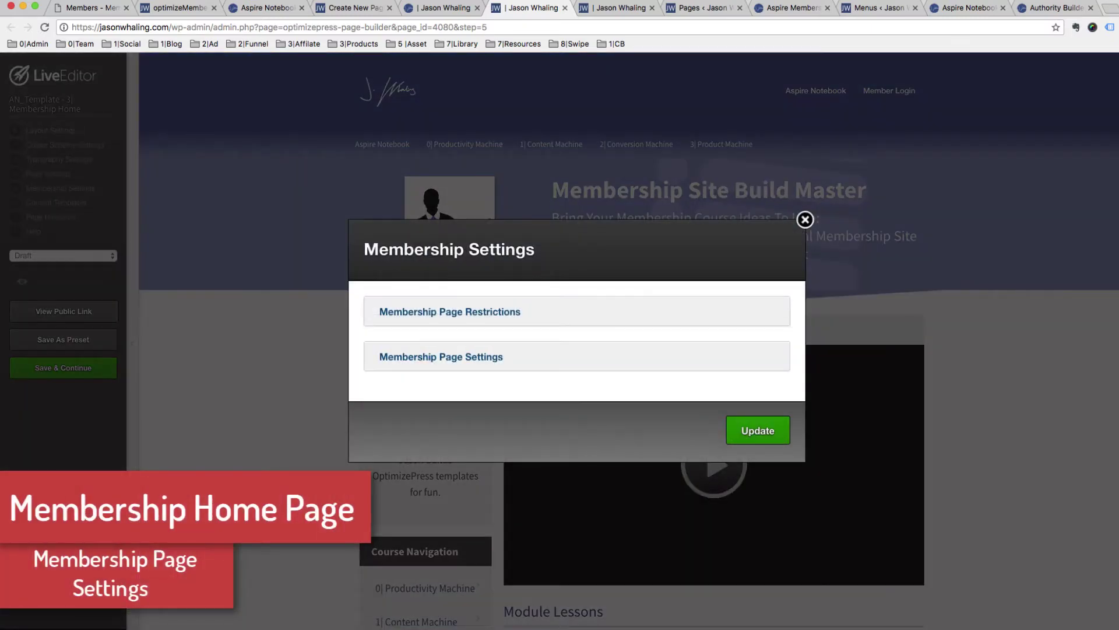
click(450, 312)
click(451, 230)
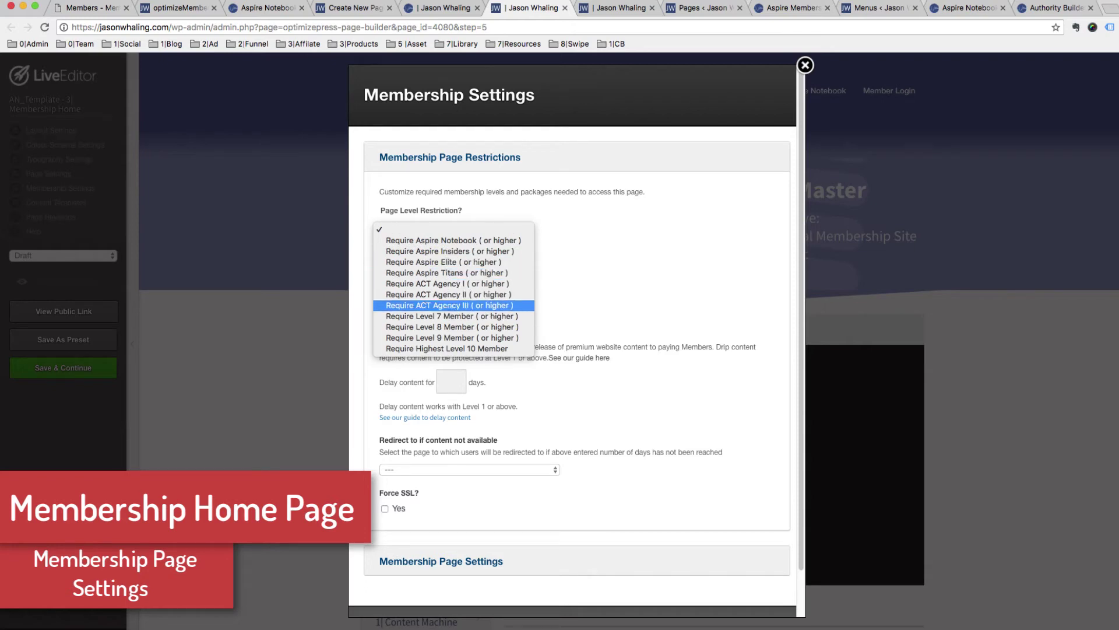
click(453, 240)
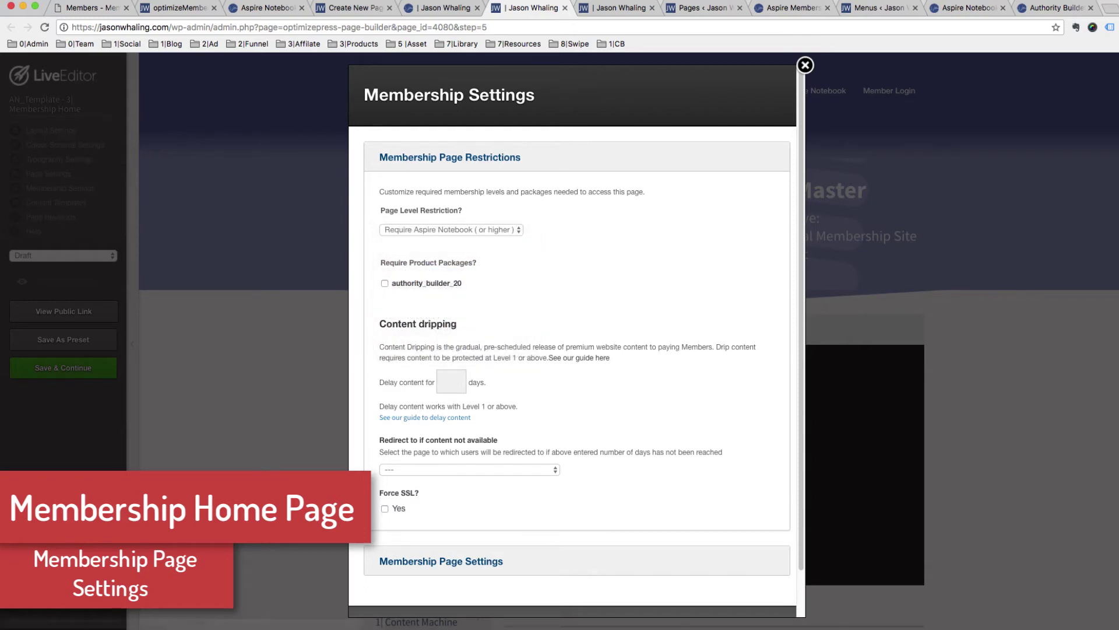
scroll(443, 382, down, 1)
click(443, 343)
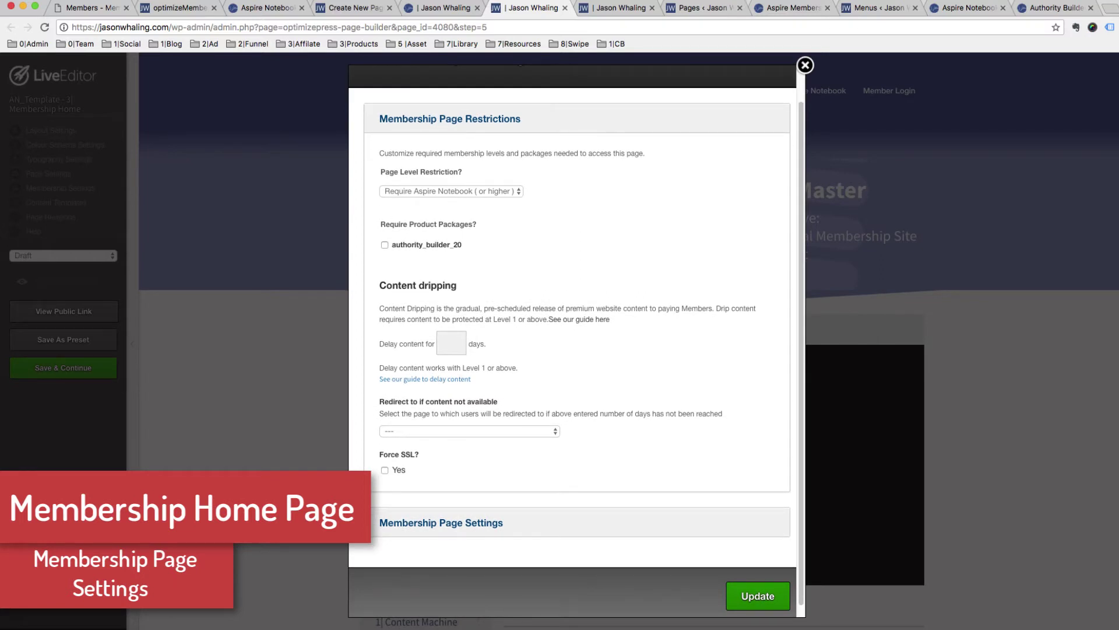
scroll(443, 343, down, 1)
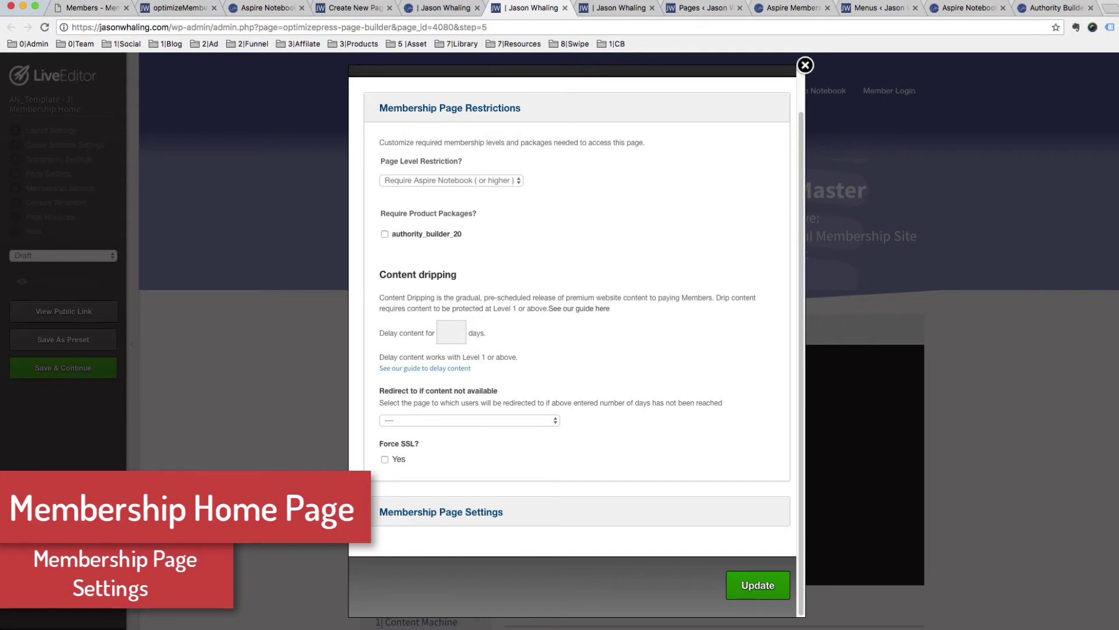
Make this a membership page of type Category, update the membership settings and acknowledge the save.
click(442, 512)
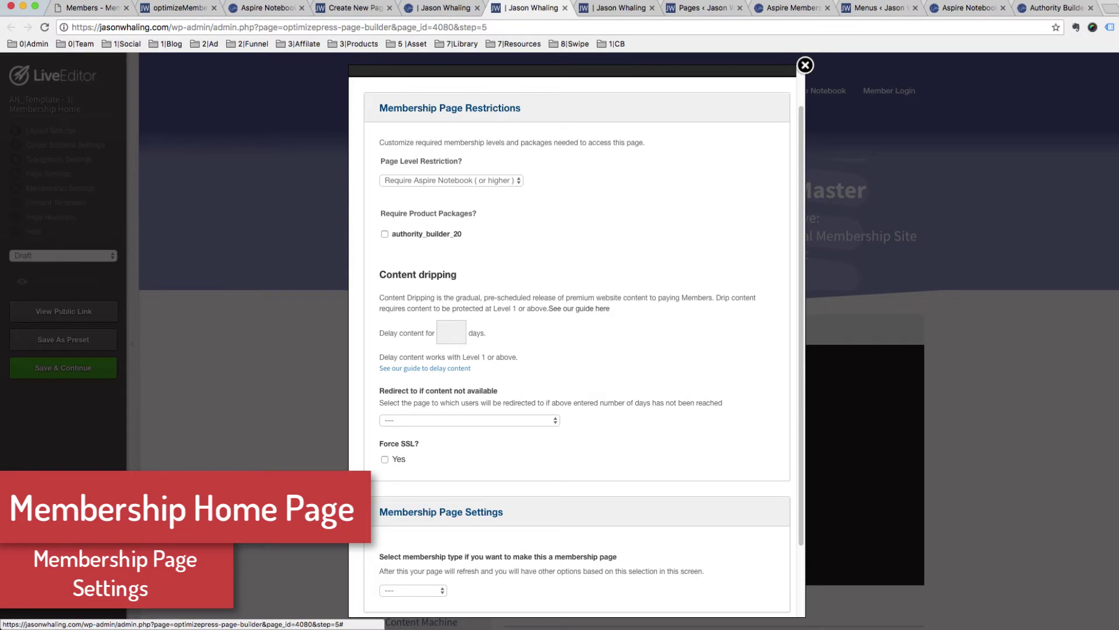
scroll(441, 512, down, 2)
click(413, 504)
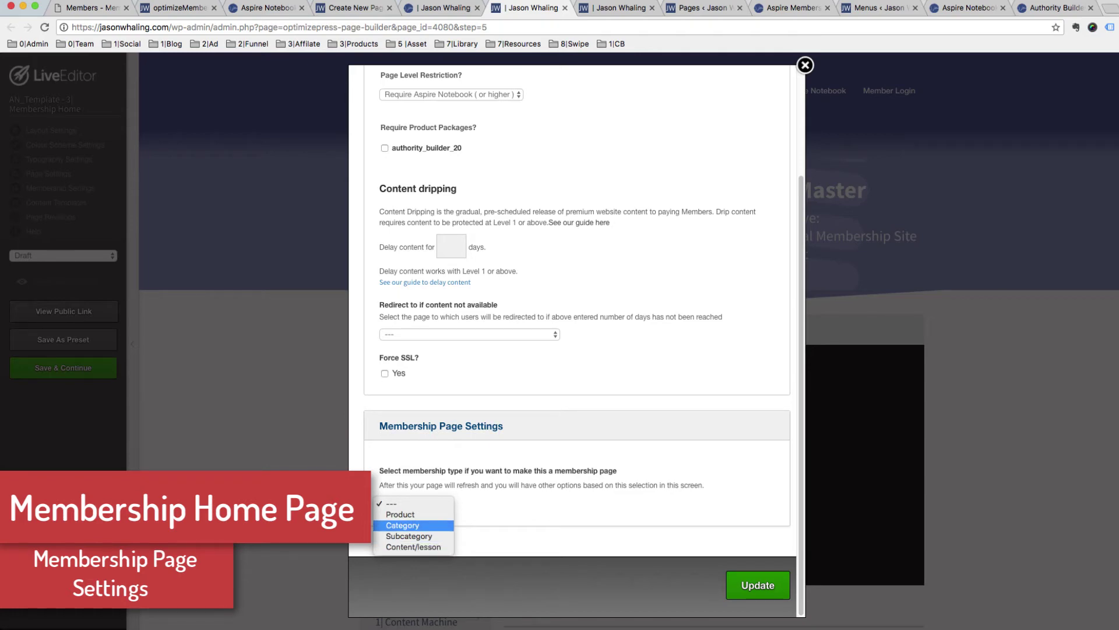
click(402, 525)
click(758, 585)
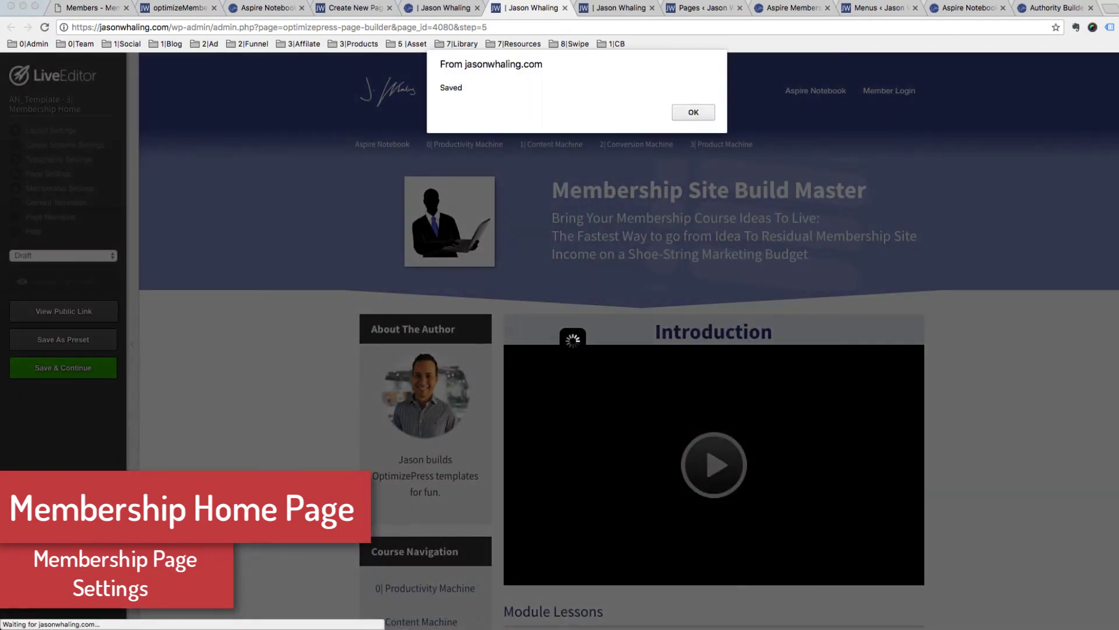
click(693, 112)
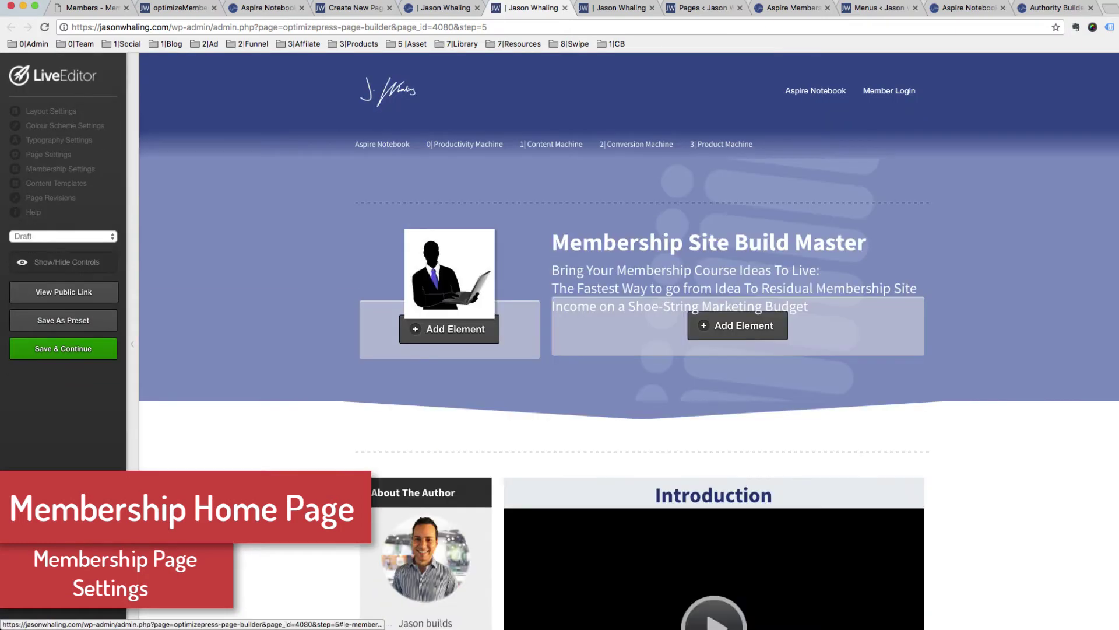
Assign the home page to the Aspire Notebook product in the membership page settings.
click(60, 168)
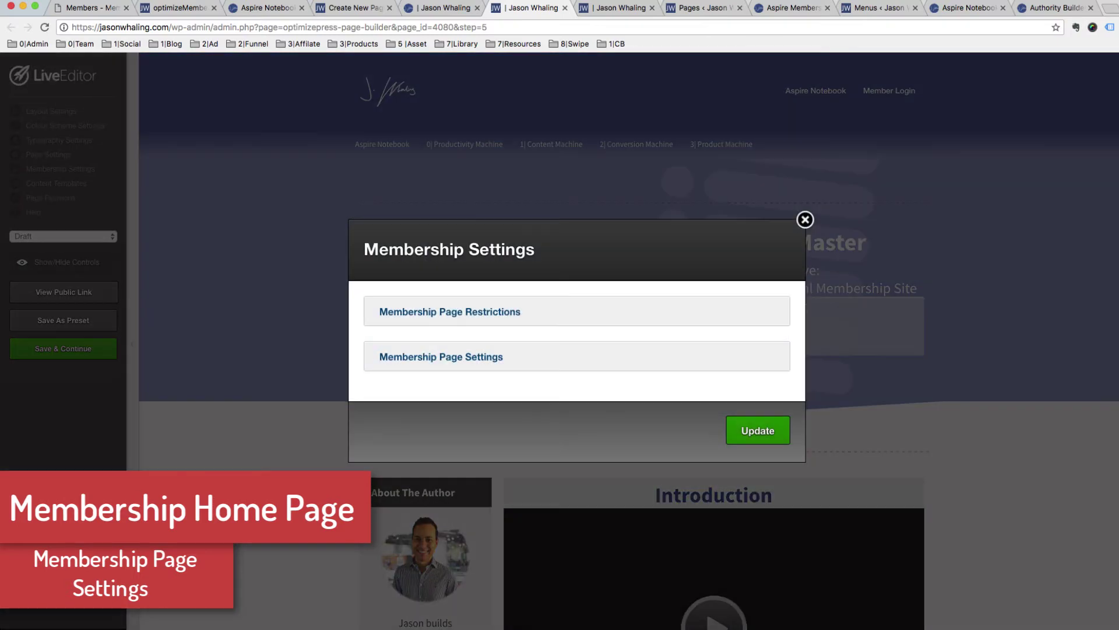
click(441, 356)
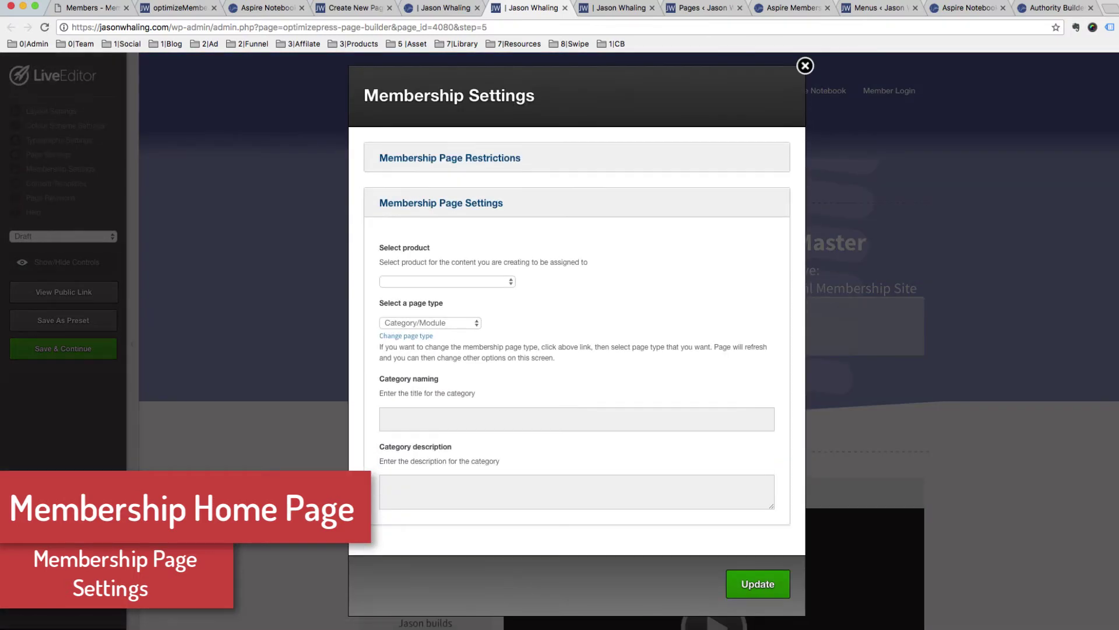
click(447, 282)
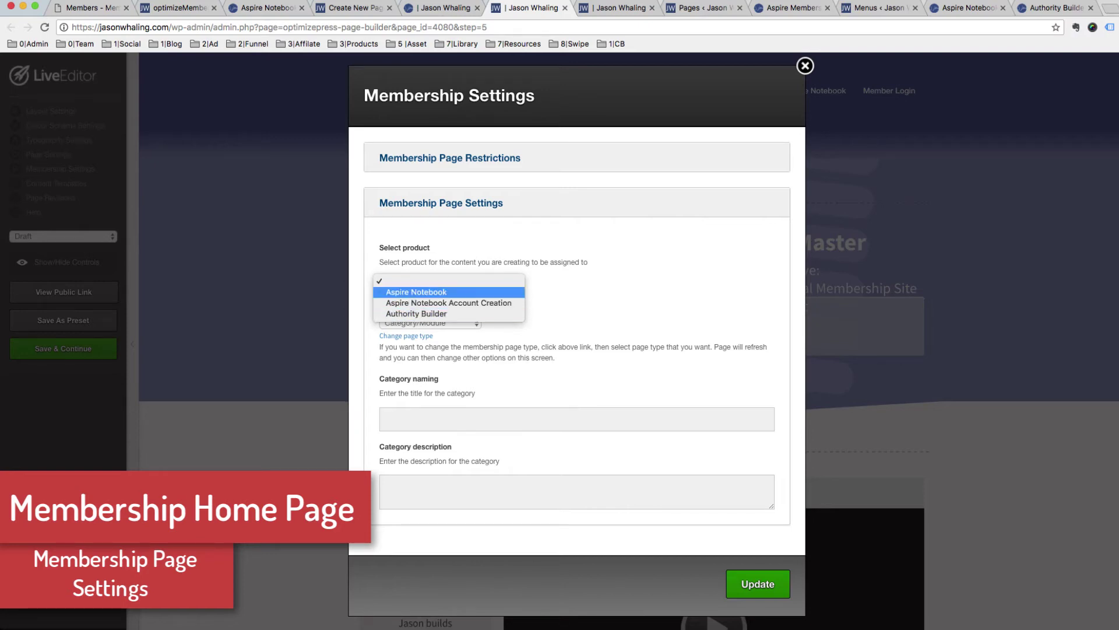
click(416, 292)
Keep the page type Category/Module, name the category "Membership Site Master Builder", describe it as "Build the best membership website ever!" and update the settings.
click(406, 335)
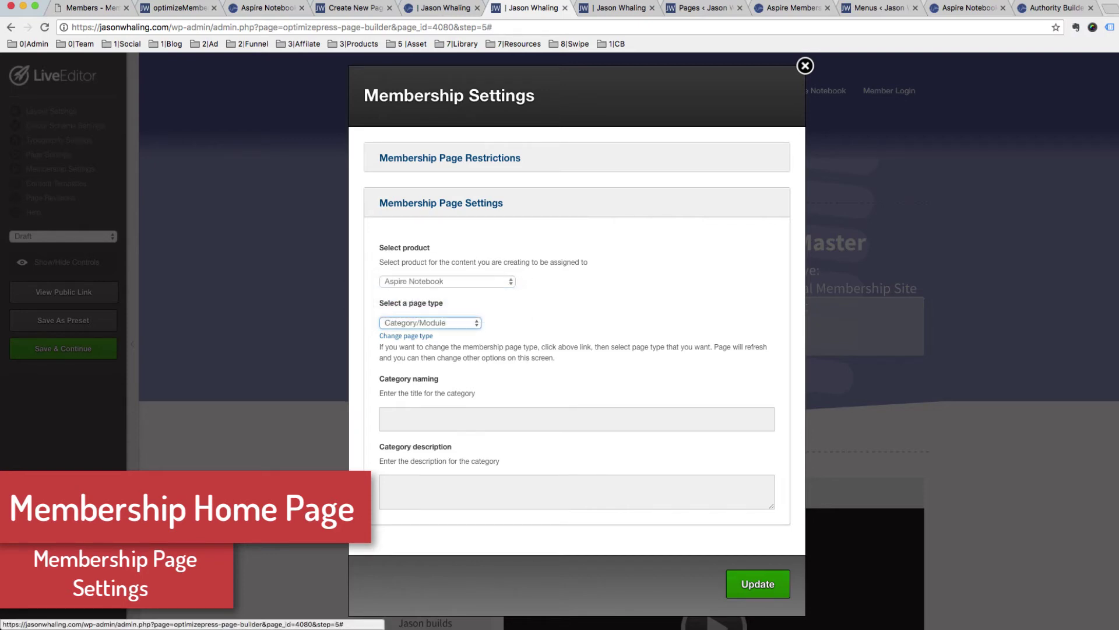
click(430, 323)
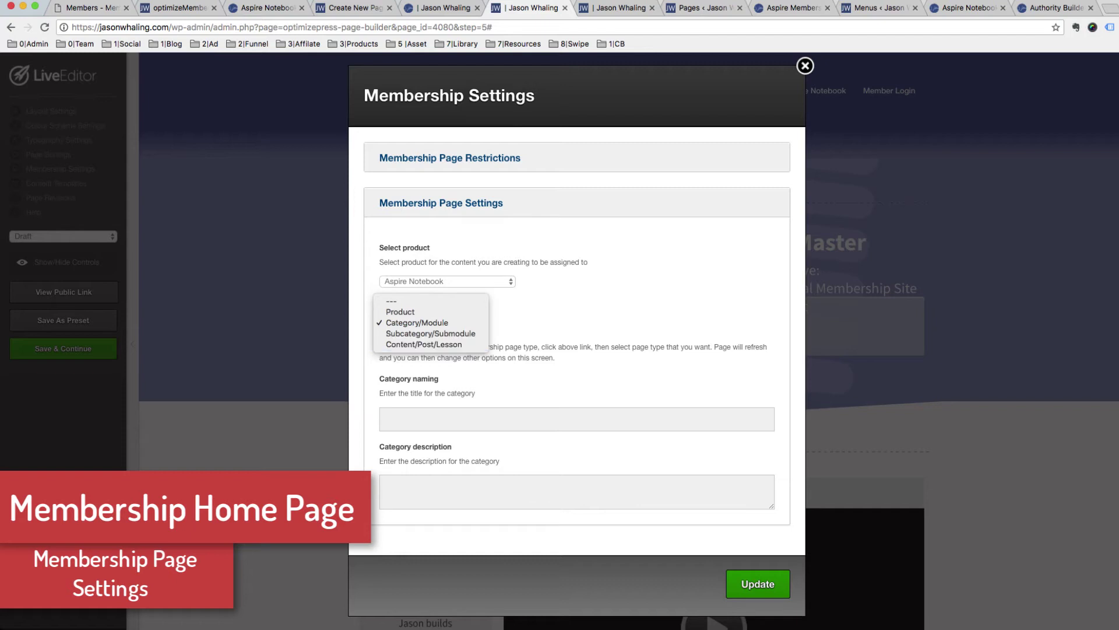
key(Escape)
click(386, 419)
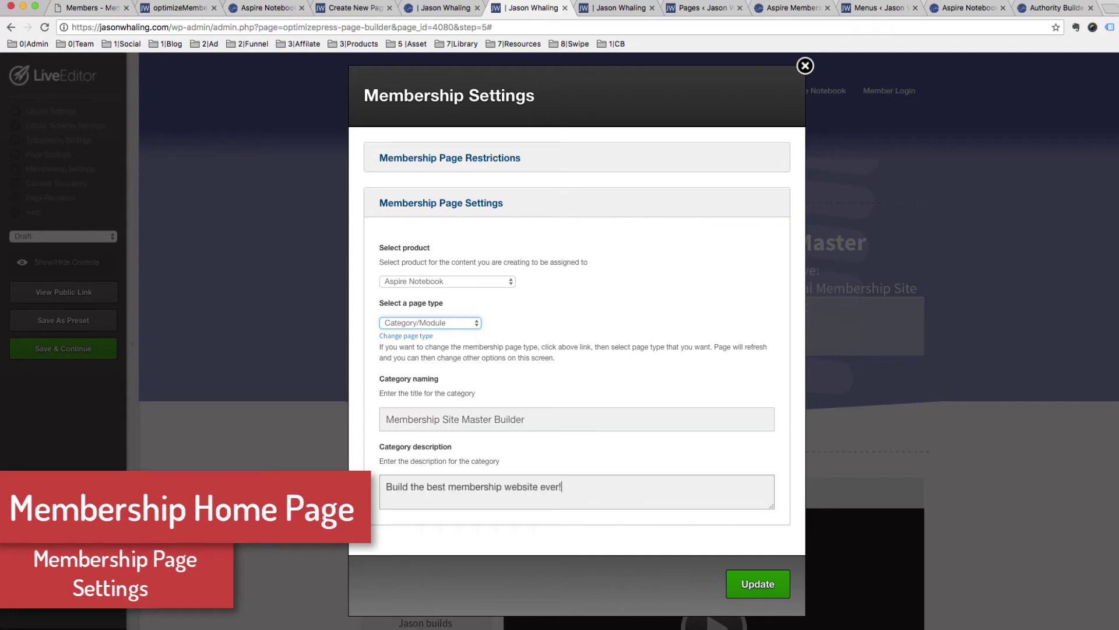
click(758, 583)
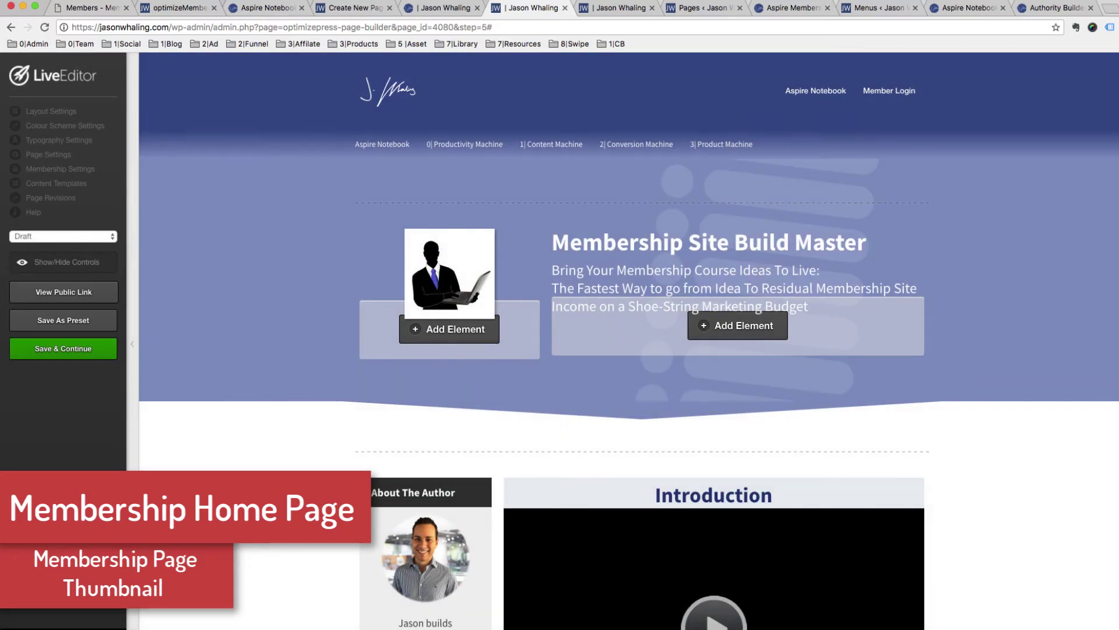
Review the home page's thumbnail options in the layout settings, including the gallery images and recommended size, without changing anything.
click(51, 111)
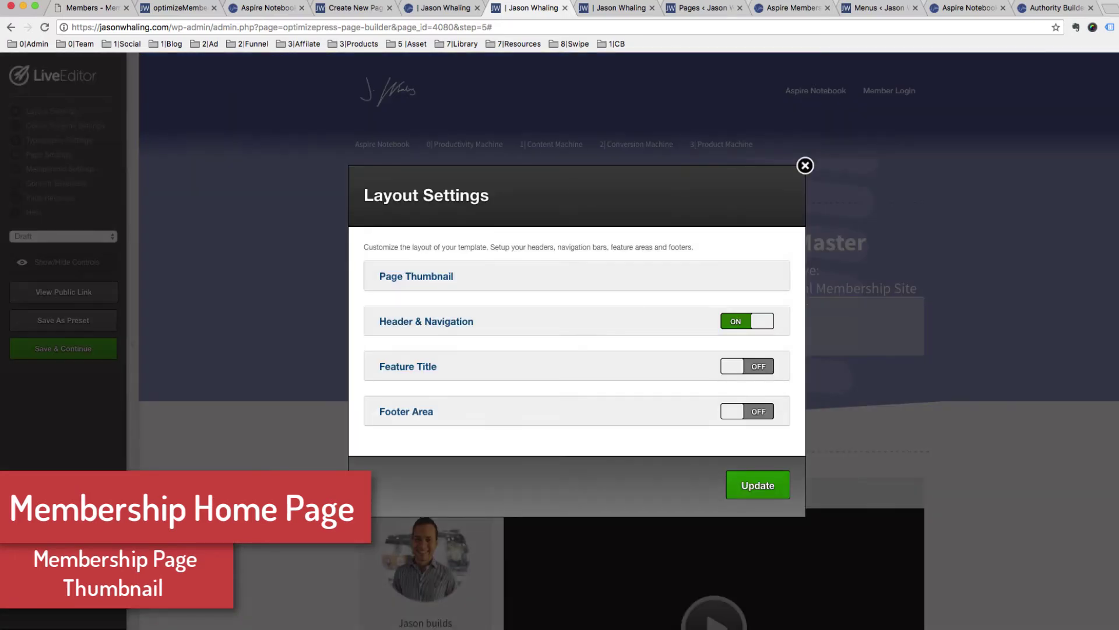
click(418, 275)
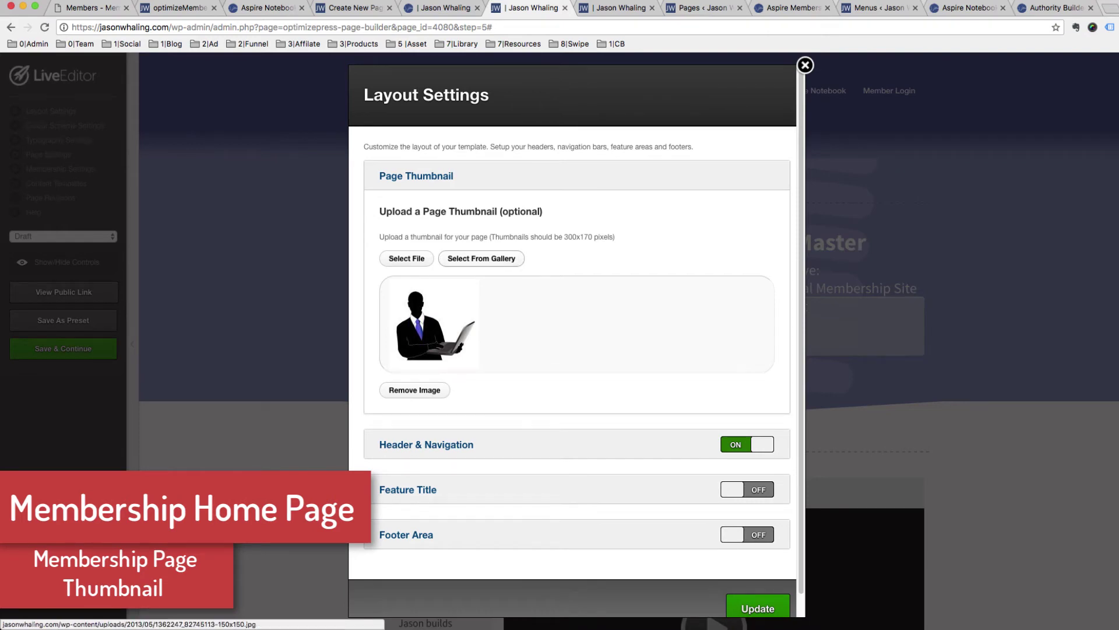
click(481, 258)
scroll(482, 234, down, 10)
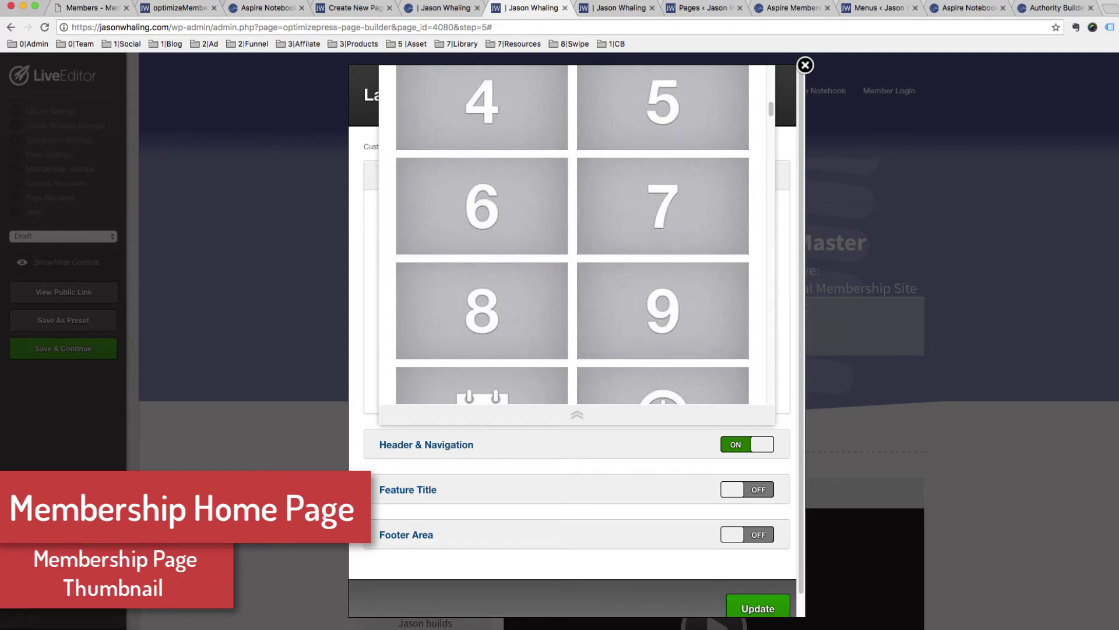
drag(564, 238, 594, 238)
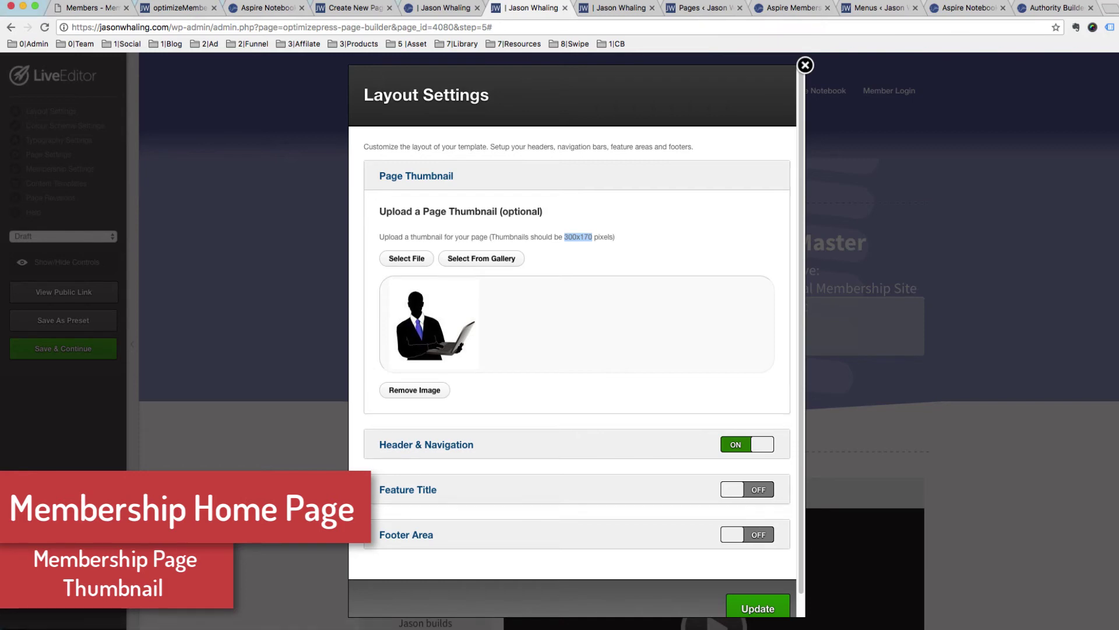
click(805, 65)
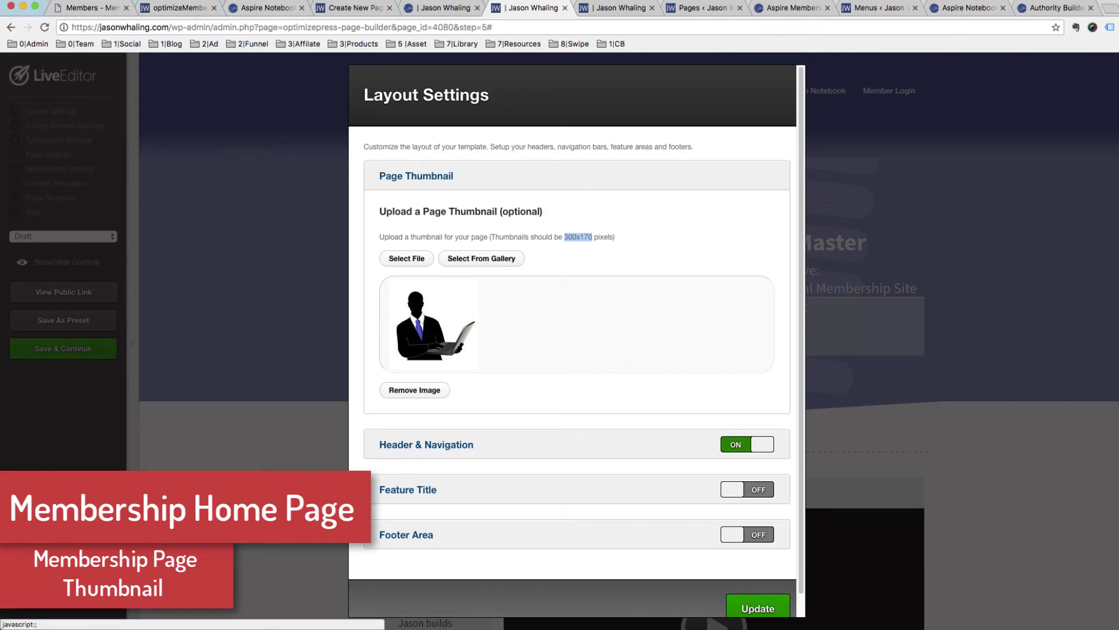
Set the home page's status to Publish, save it and acknowledge the save.
click(63, 236)
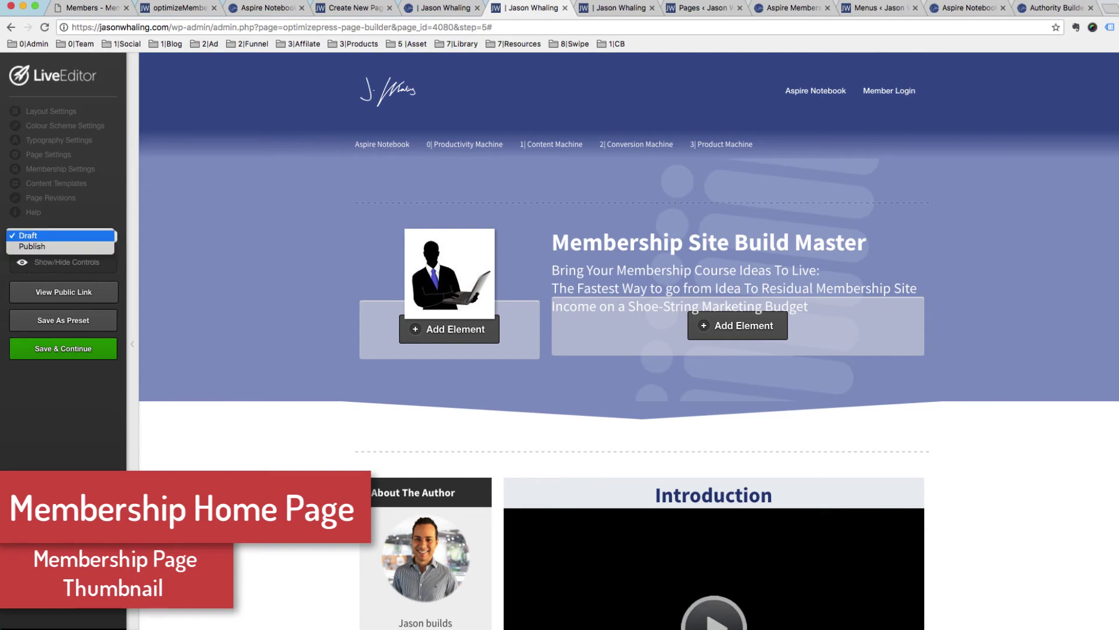
click(35, 247)
click(63, 348)
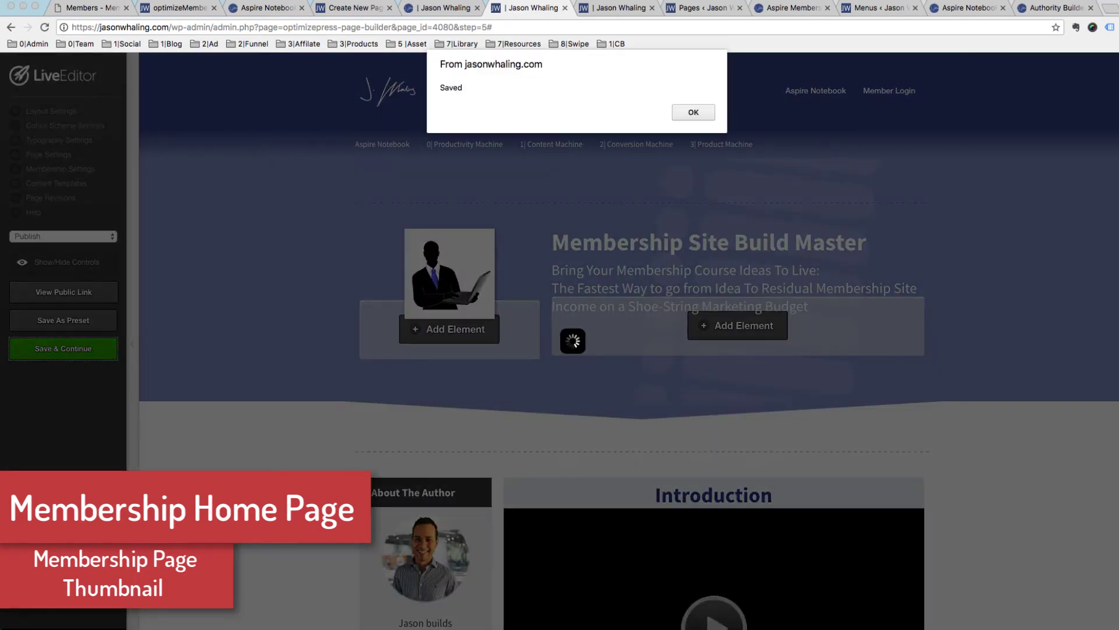
click(693, 112)
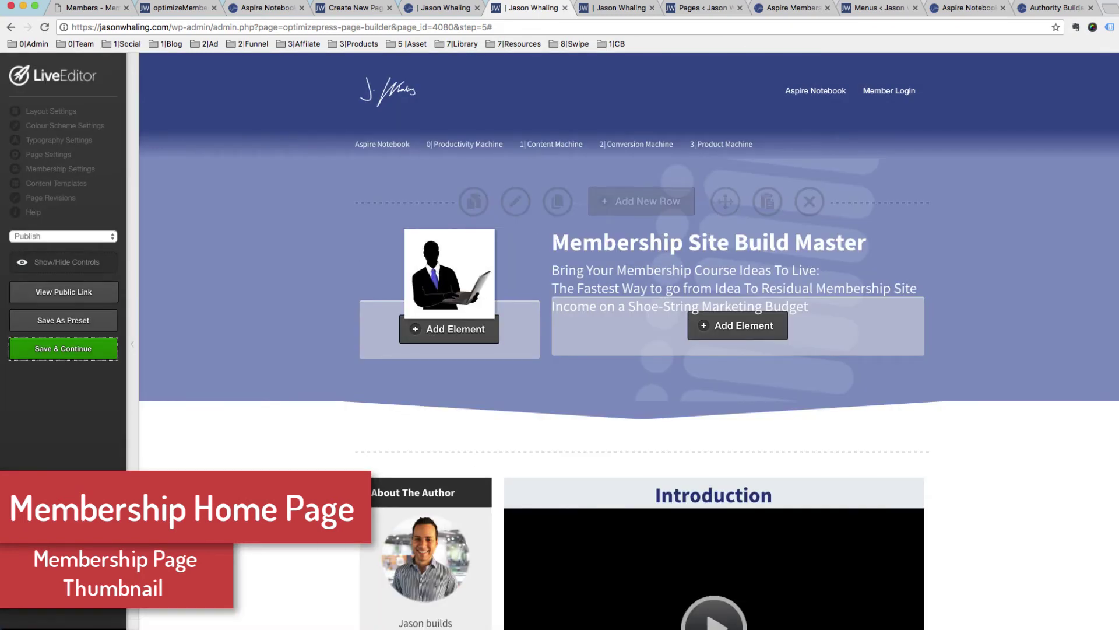
click(64, 262)
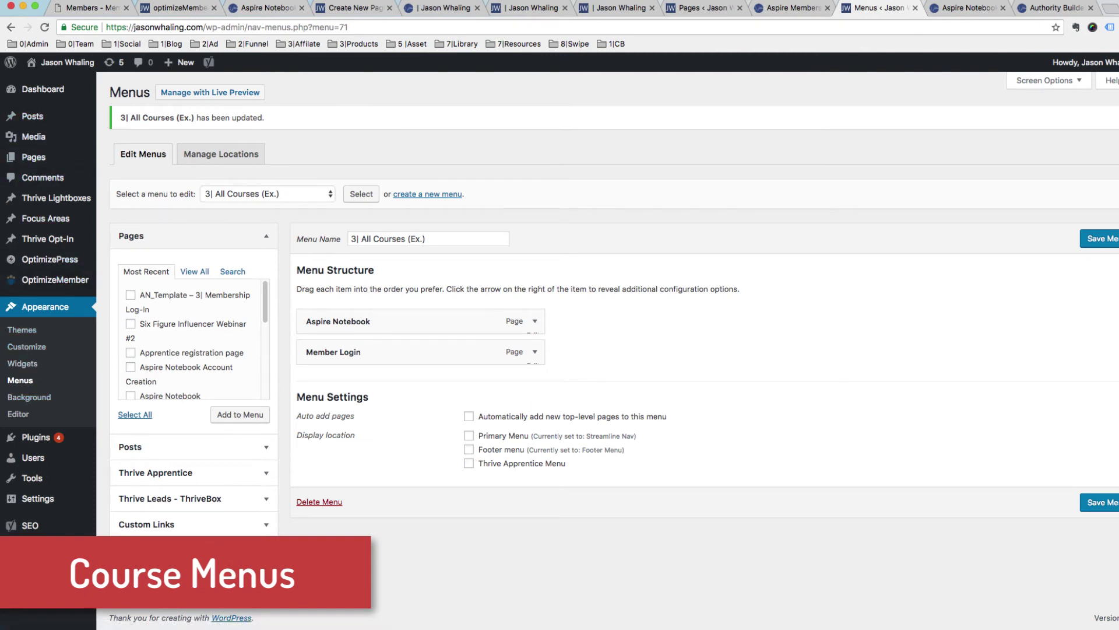
Create a new WordPress menu named "3| Master Membership Builder (ex.)".
click(428, 194)
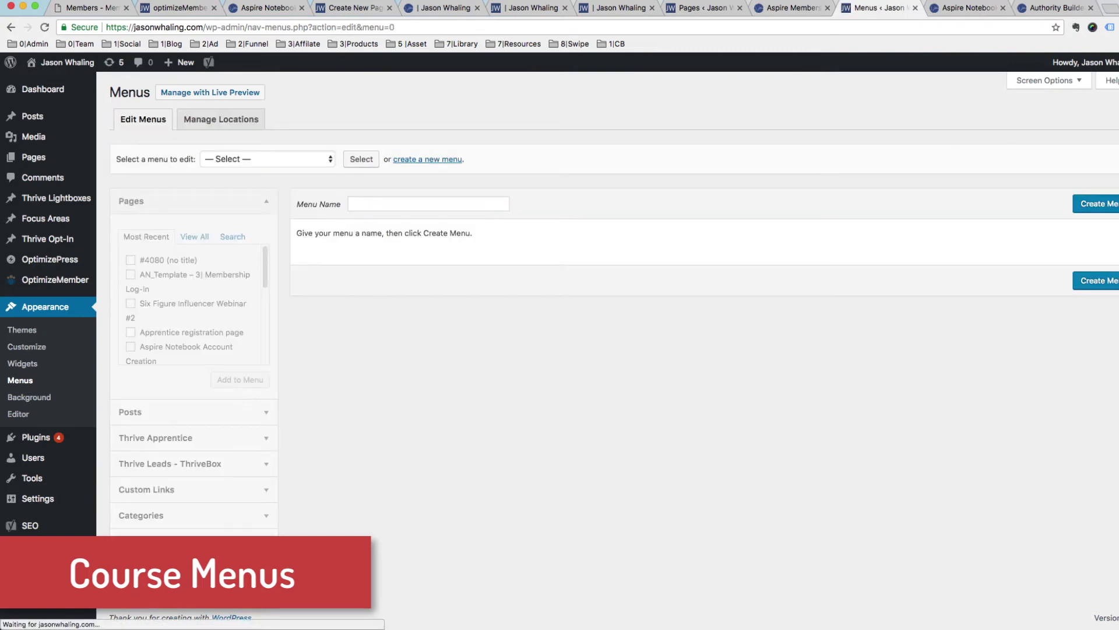
click(428, 204)
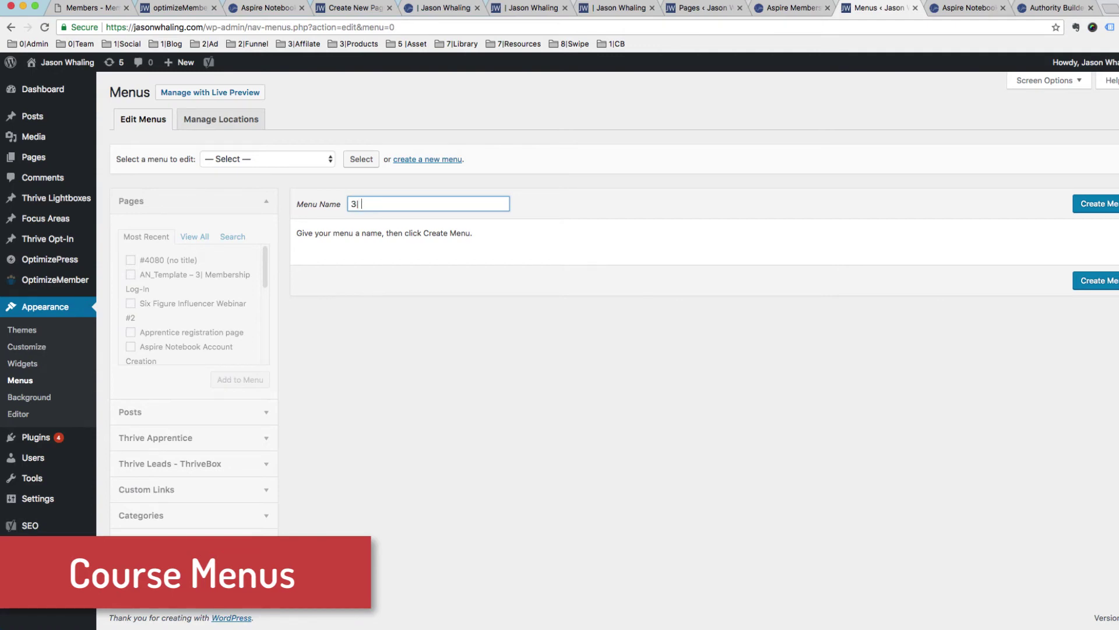
text(aster Membership Builder (ex.))
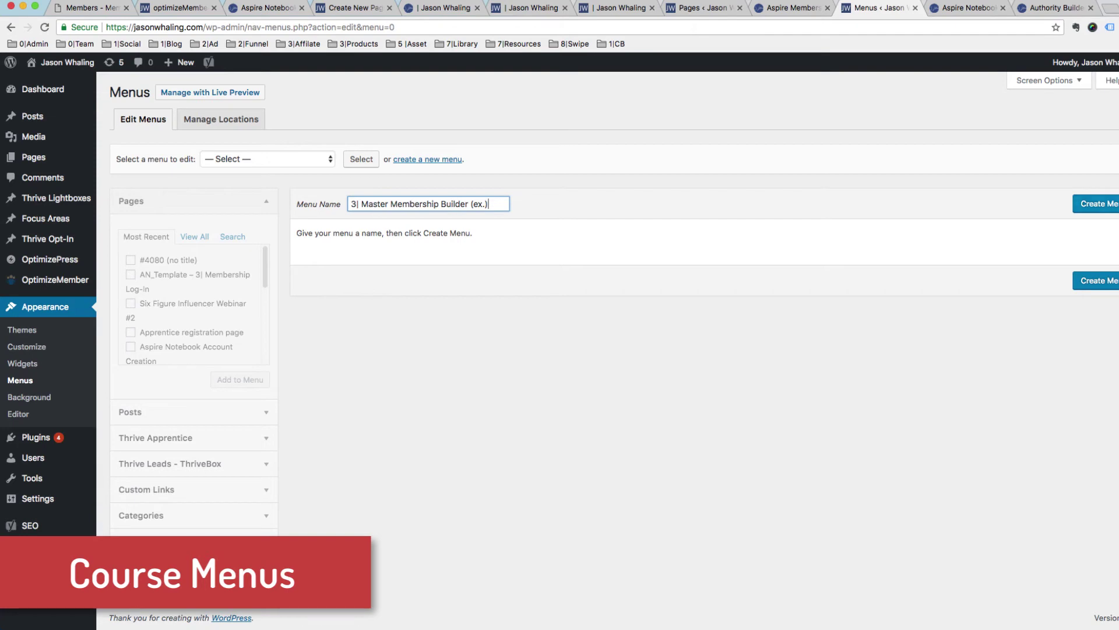
key(Return)
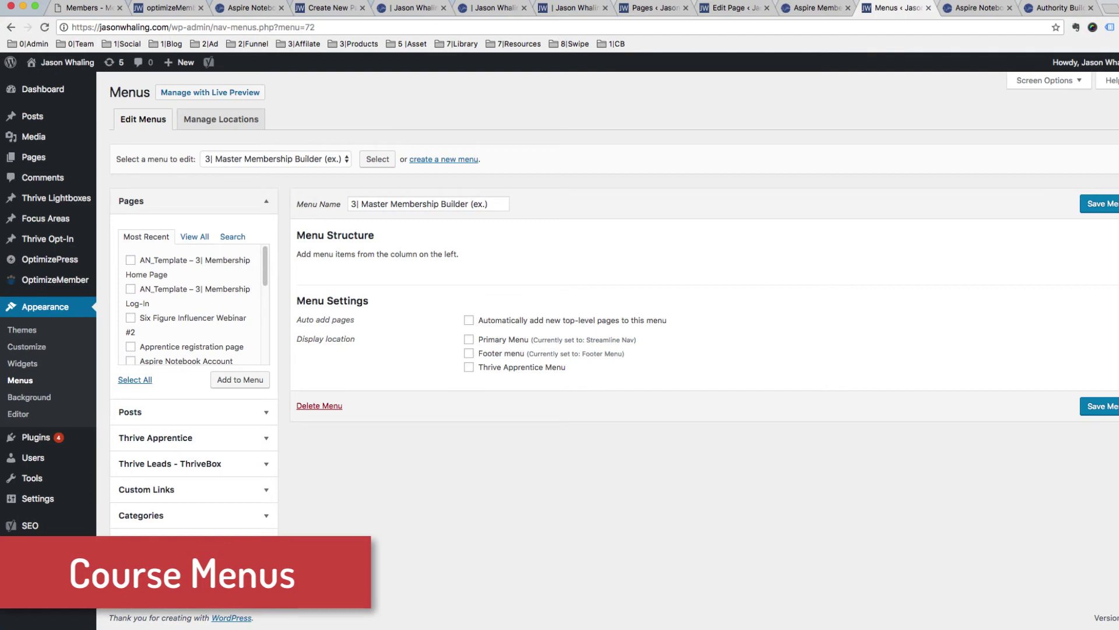
Add the page "AN_Template – 3| Membership Home Page" to the menu, label it "Master Membership Builder" and save the menu.
click(239, 379)
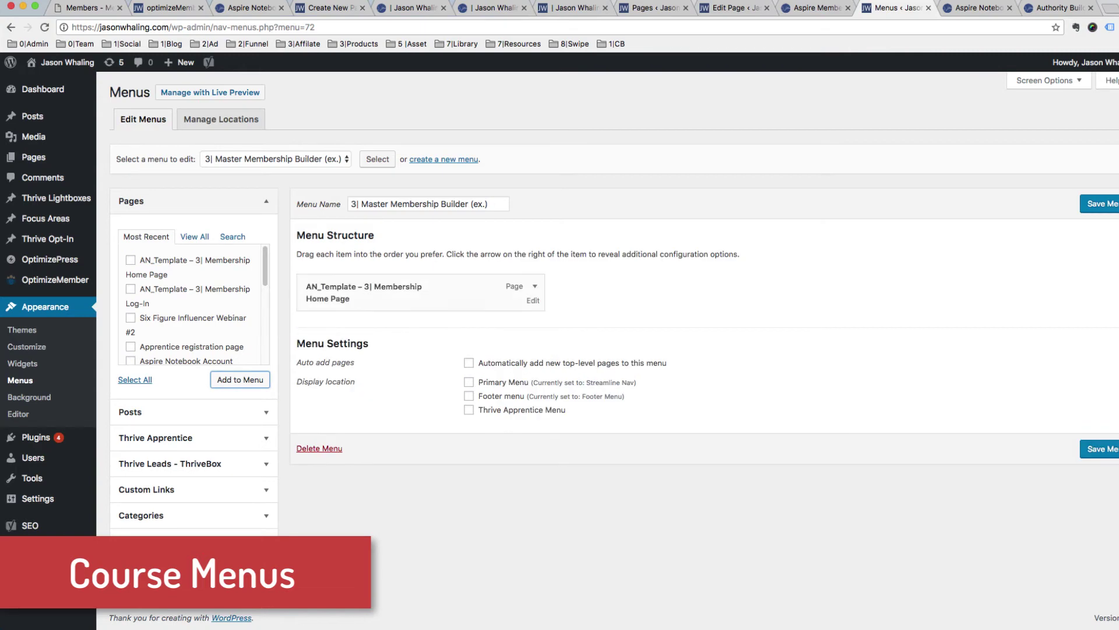
click(535, 288)
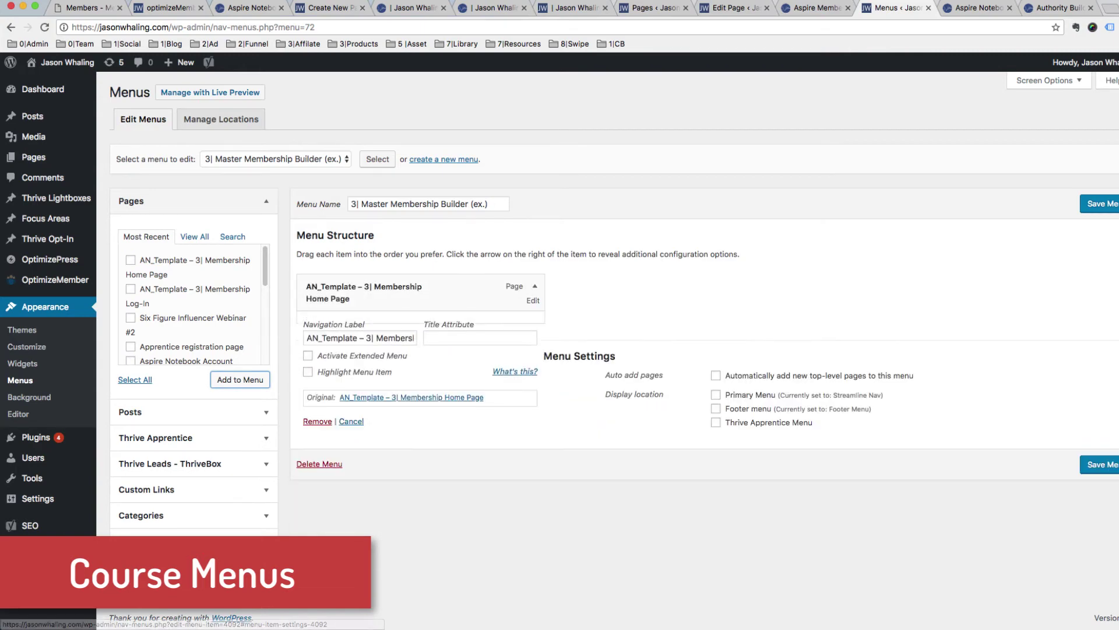
drag(307, 338, 431, 338)
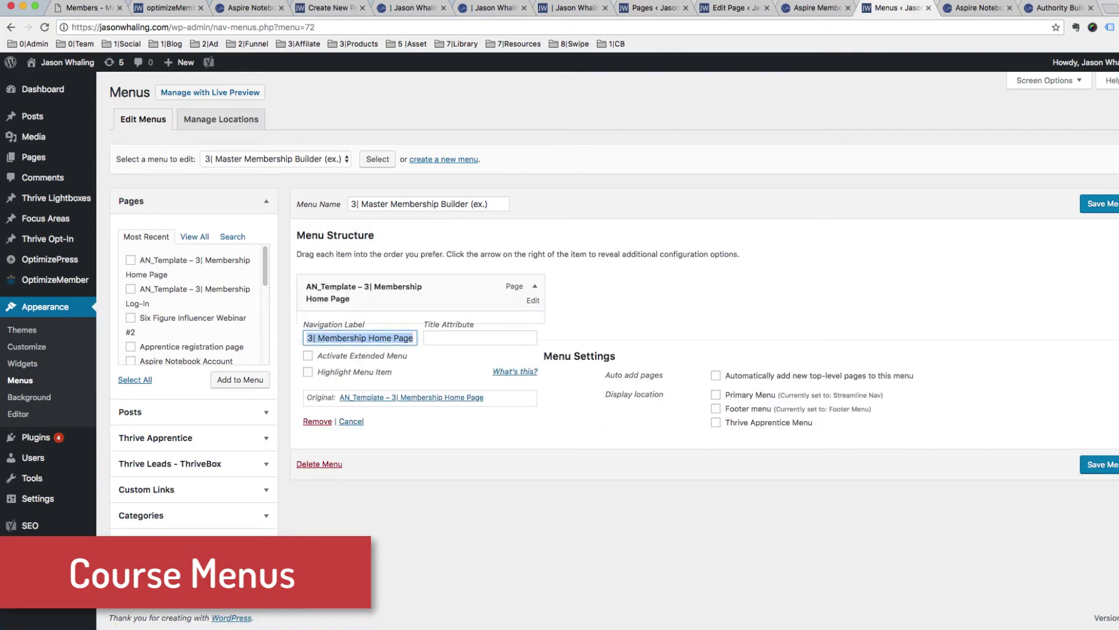
text(Master Membership Builder)
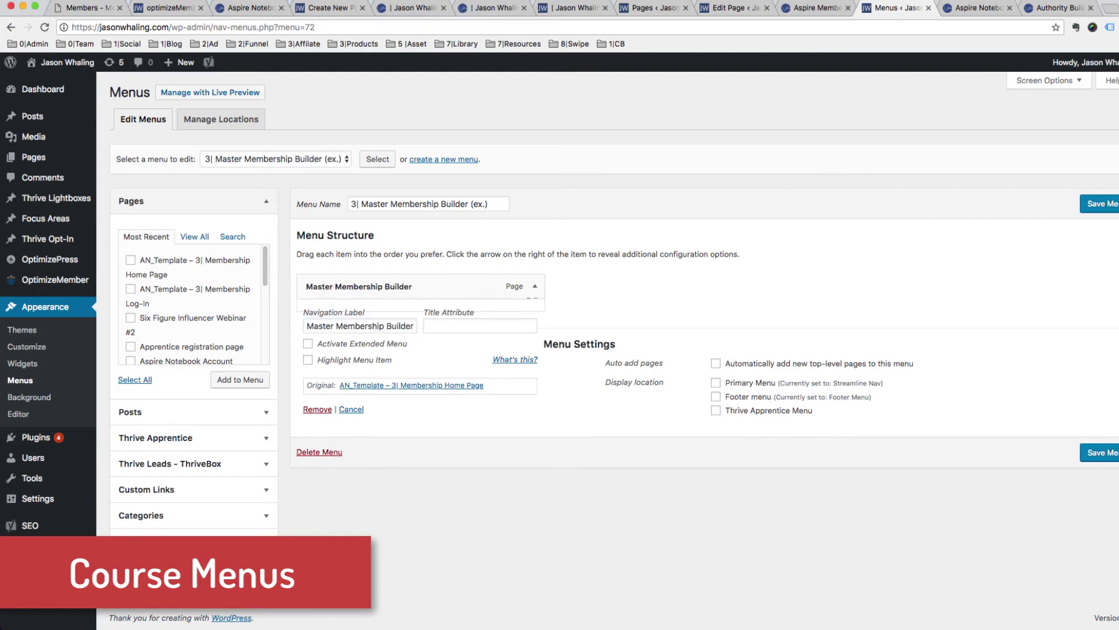
click(1102, 204)
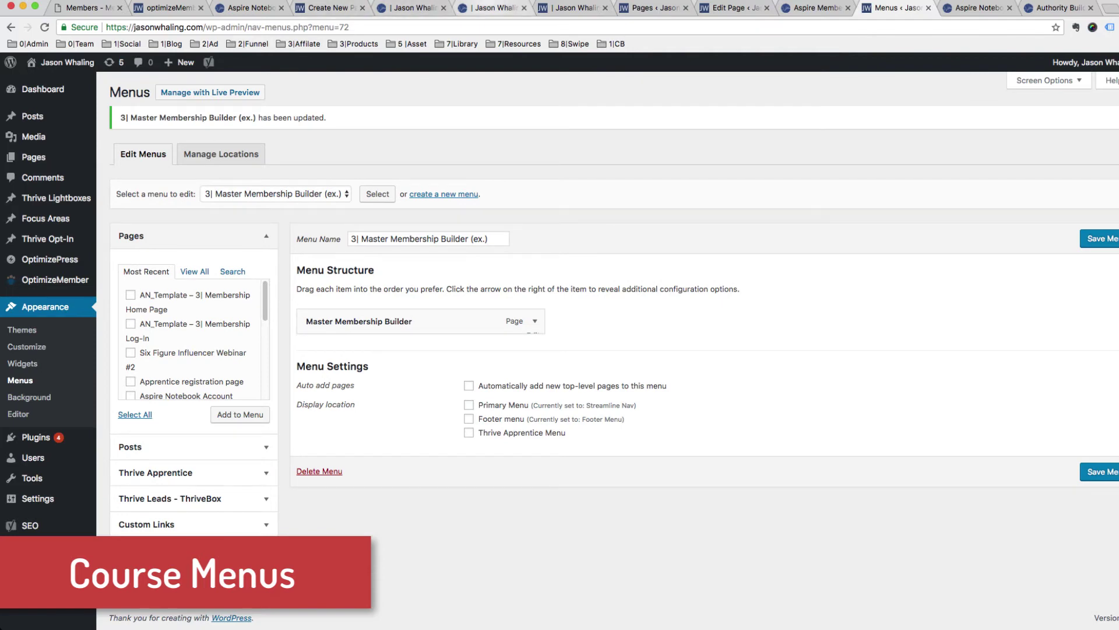
Return to the home page editor, assign the menu "3| Master Membership Builder (ex.)" to the navigation bar below the header and update.
click(492, 9)
click(51, 131)
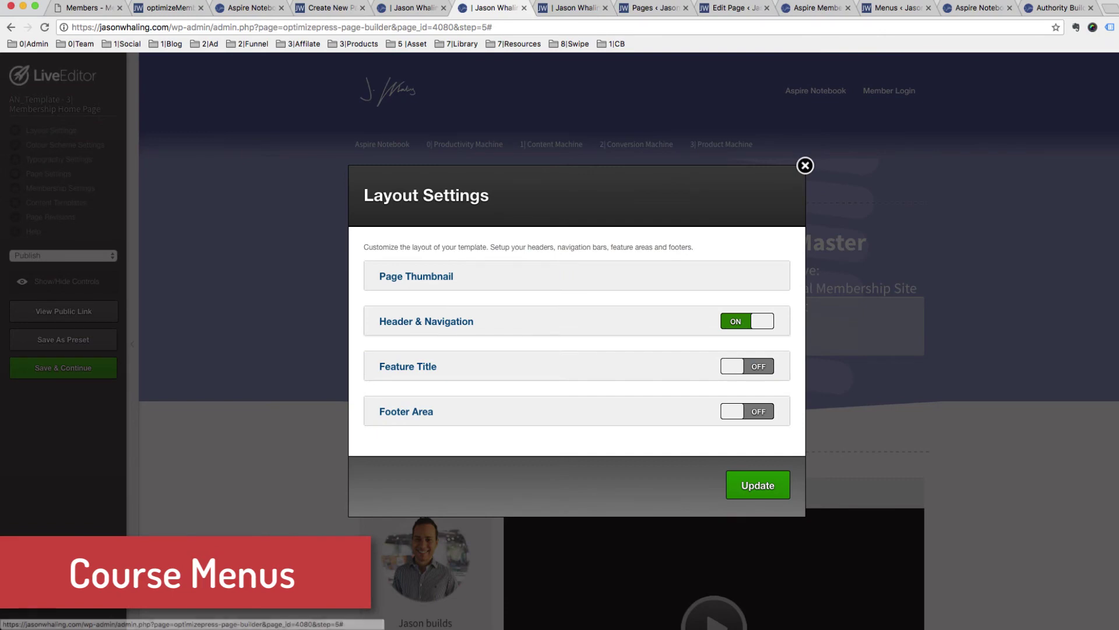
click(426, 321)
scroll(426, 321, down, 11)
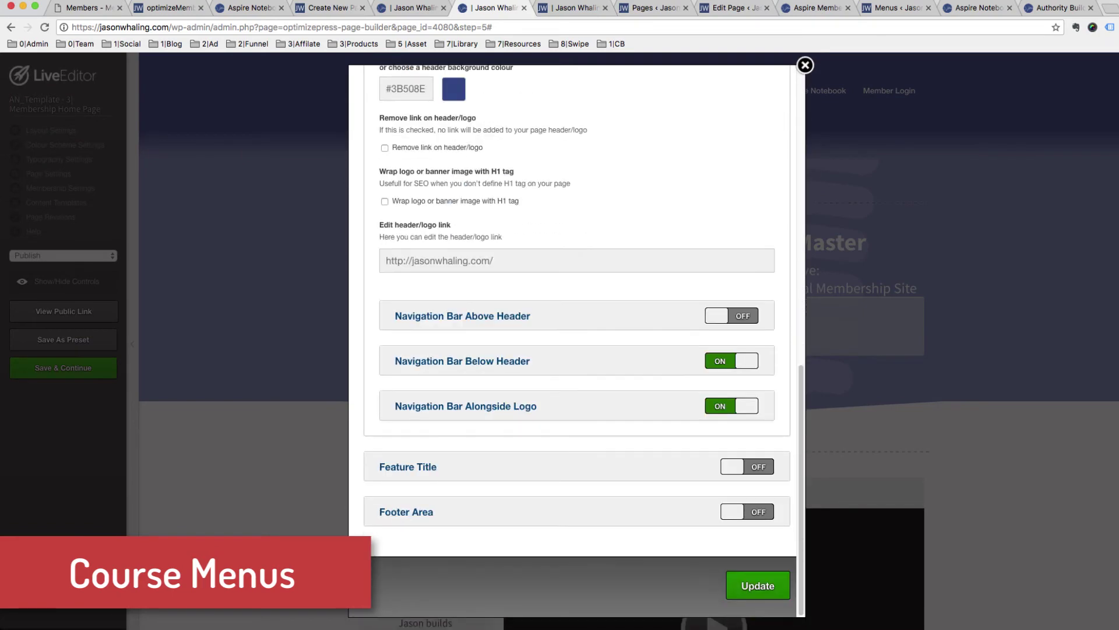
click(463, 361)
scroll(463, 360, down, 1)
scroll(463, 201, down, 4)
click(462, 201)
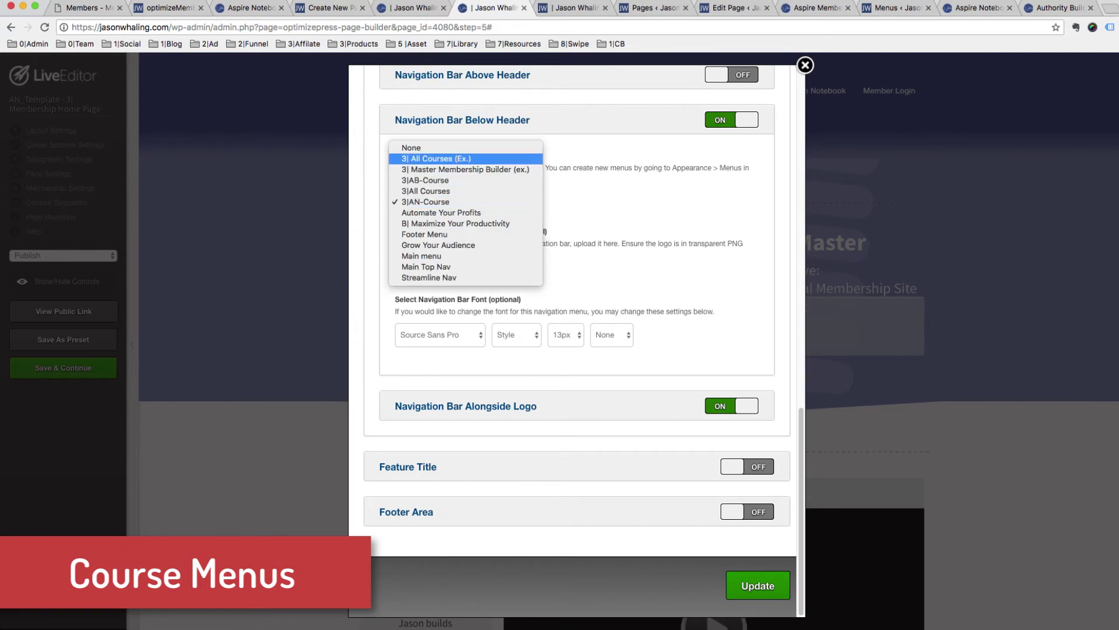
click(465, 170)
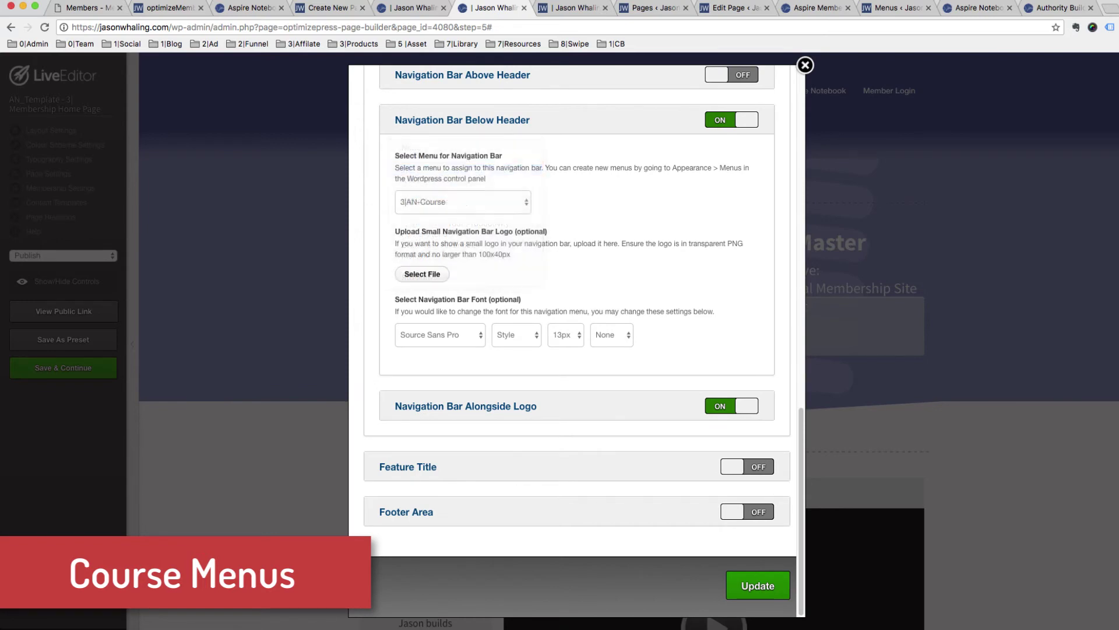
click(758, 585)
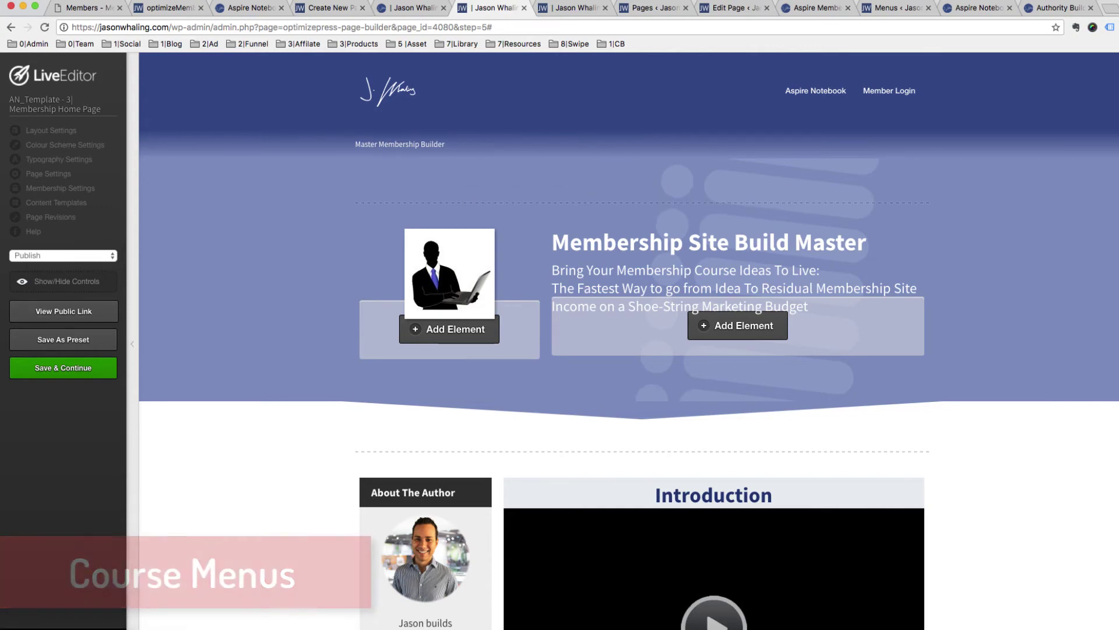
Hide the editing controls and look through the whole home page from the header to its end.
click(65, 282)
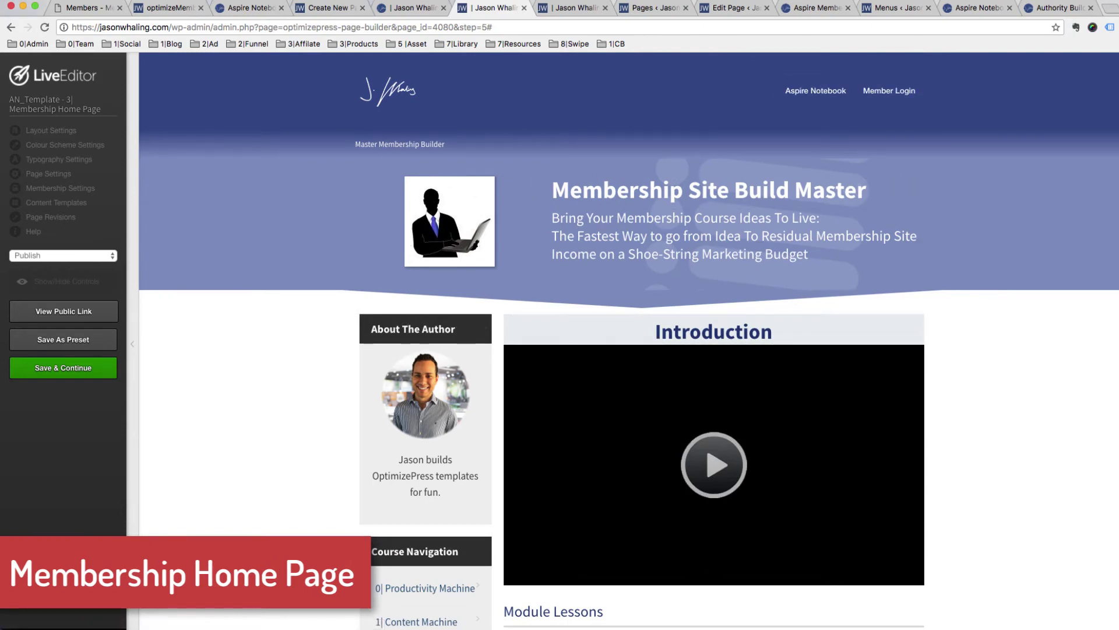
scroll(449, 175, down, 2)
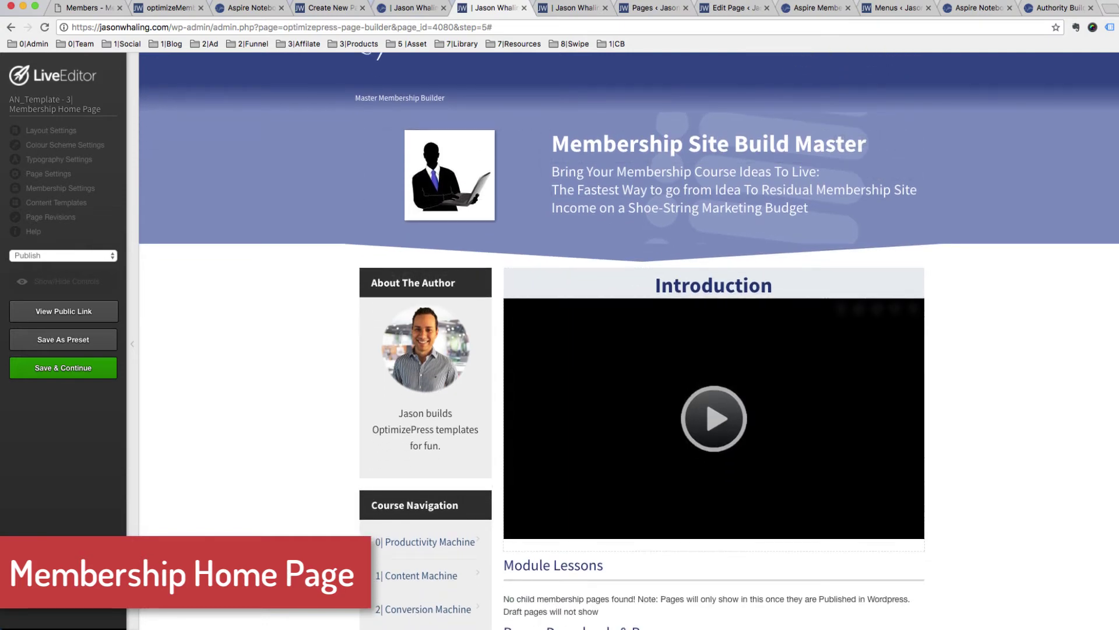
scroll(714, 350, down, 5)
scroll(713, 350, down, 5)
scroll(641, 341, down, 2)
scroll(641, 341, up, 10)
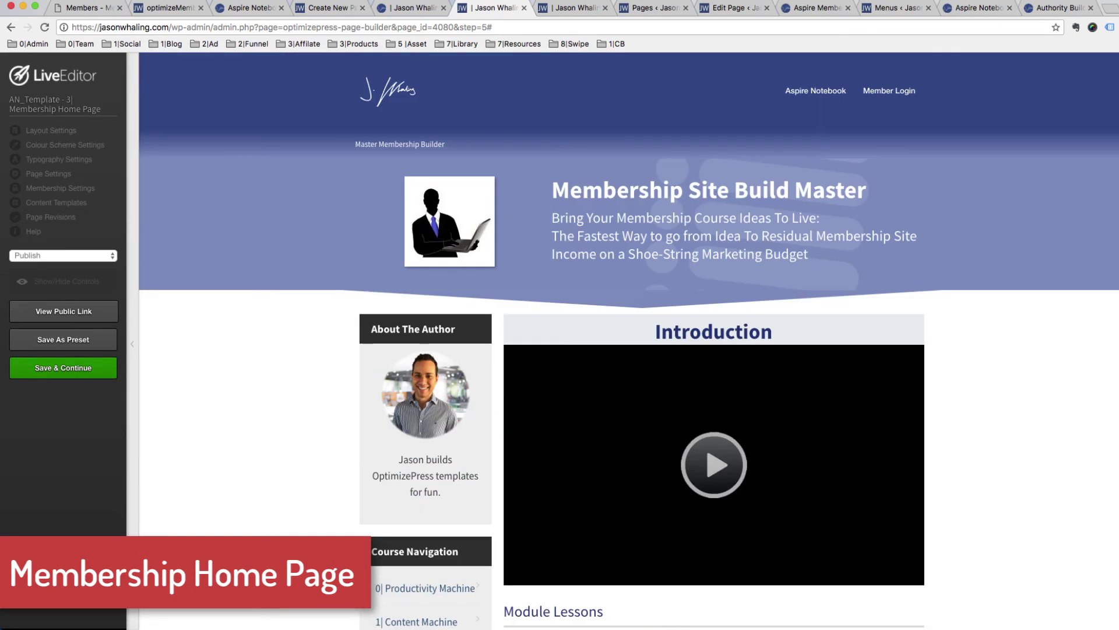
Show the editing controls, open the page listing under Module Lessons for editing and set its product to "Aspire Notebook".
click(63, 282)
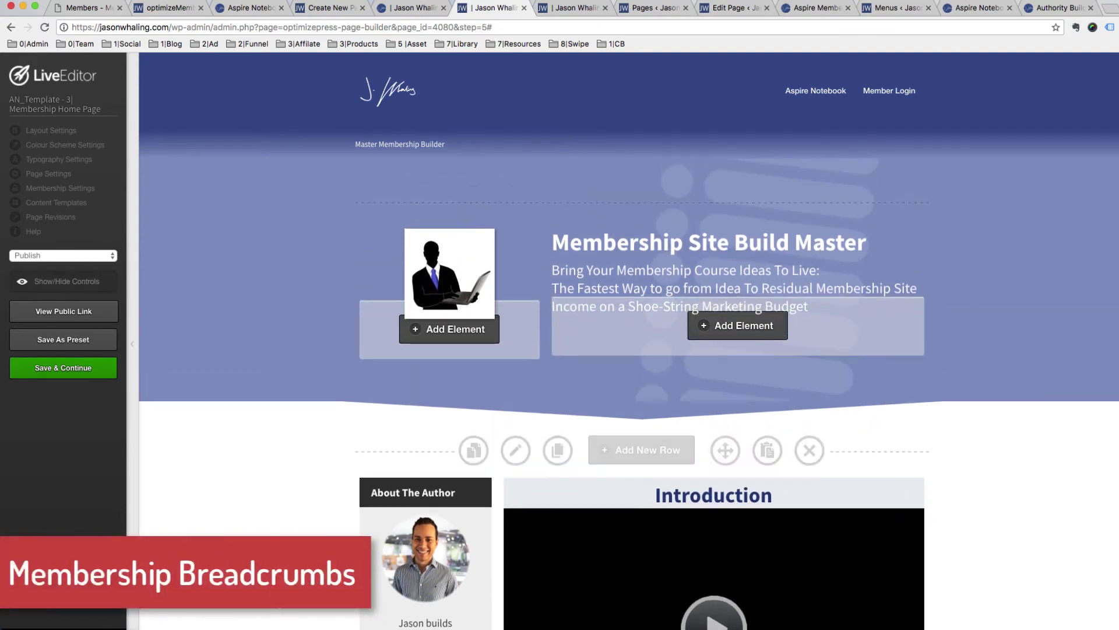
scroll(641, 341, down, 8)
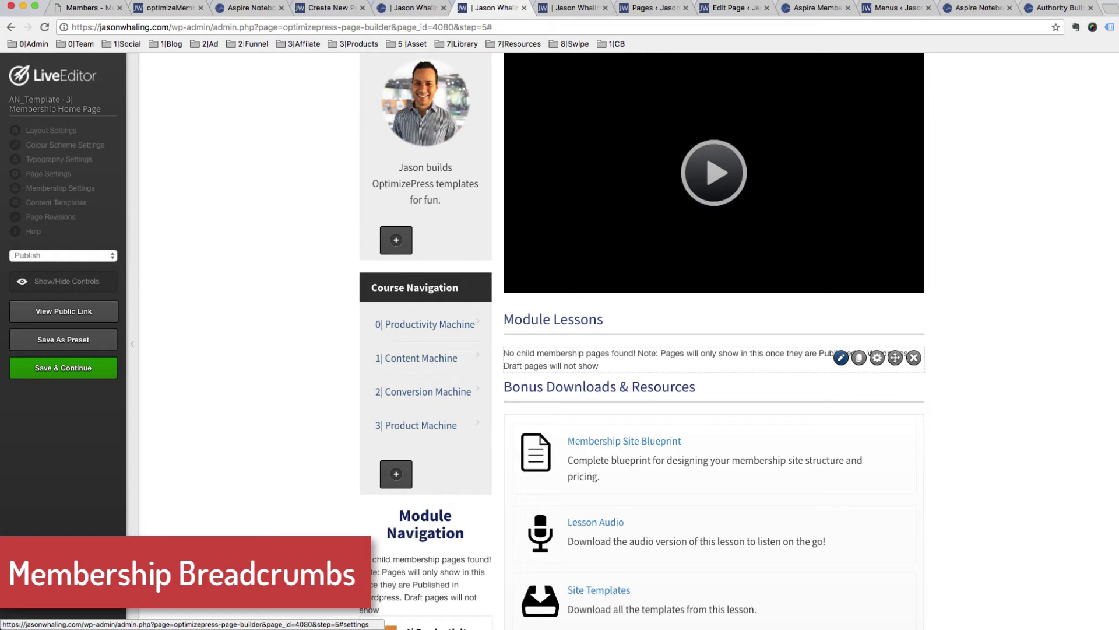
click(841, 358)
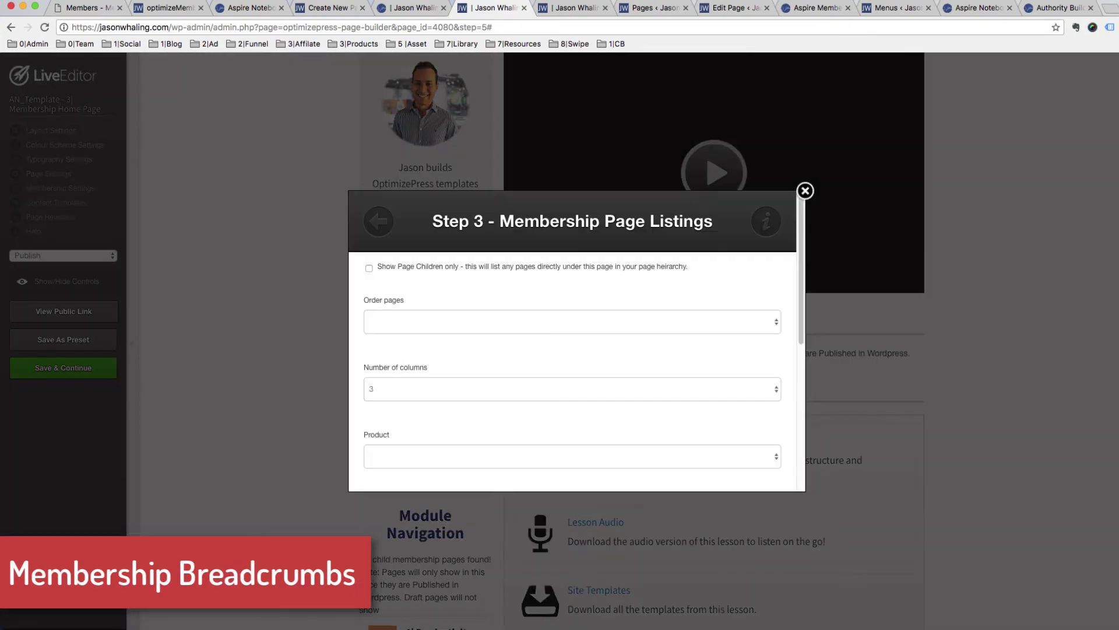
scroll(571, 350, down, 3)
click(571, 285)
click(401, 296)
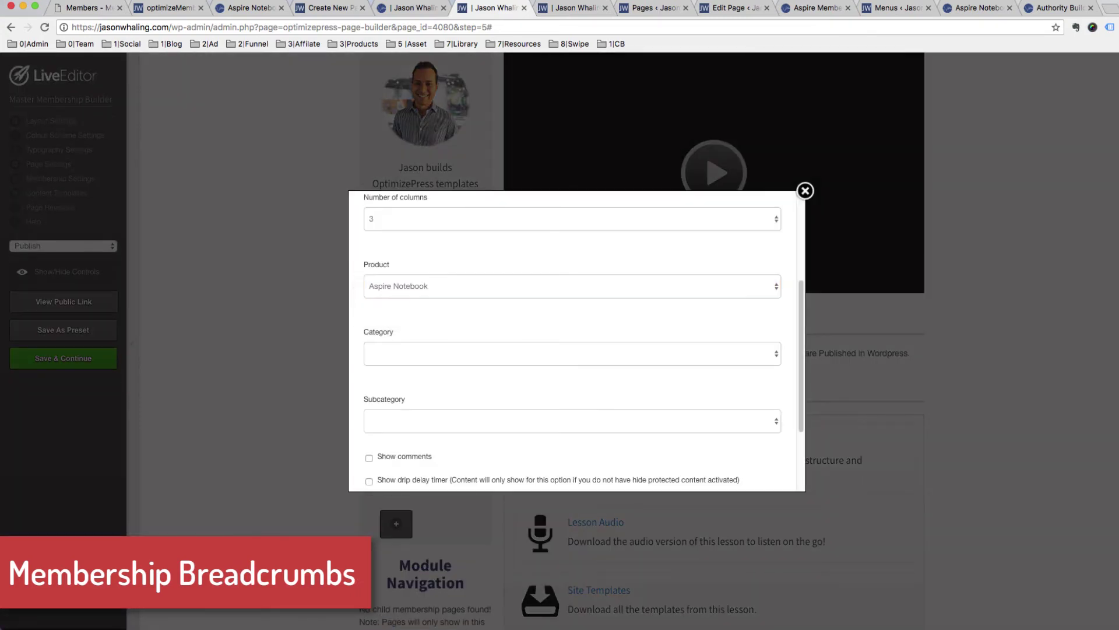
scroll(432, 327, down, 1)
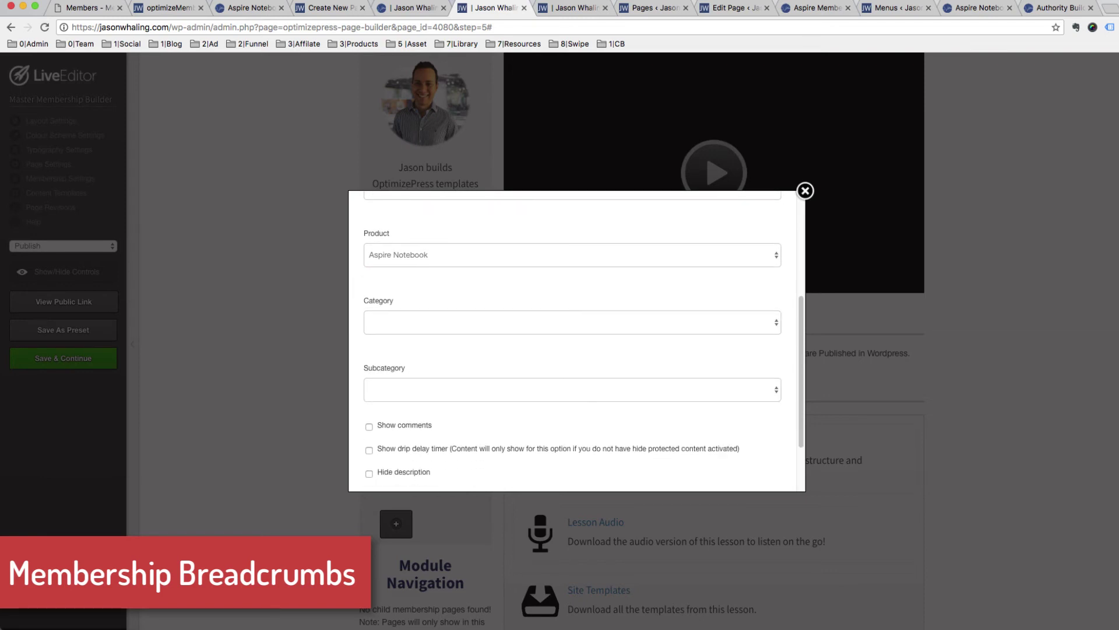
Set the Module Lessons listing's category to "Master Membership Builder" and insert the updated listing.
click(432, 326)
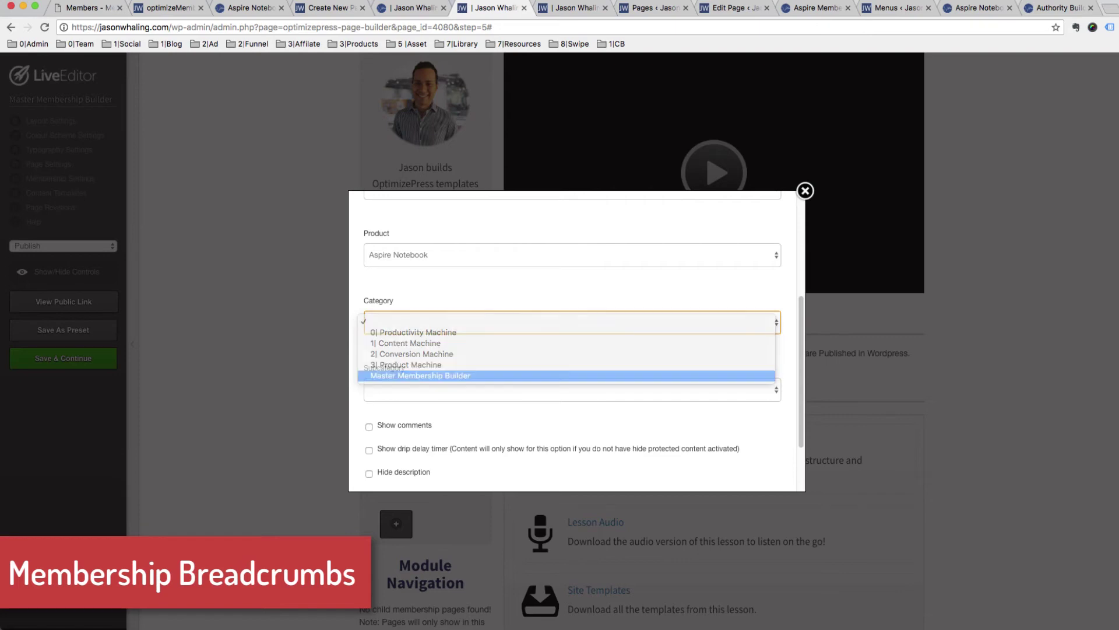
click(420, 375)
click(432, 255)
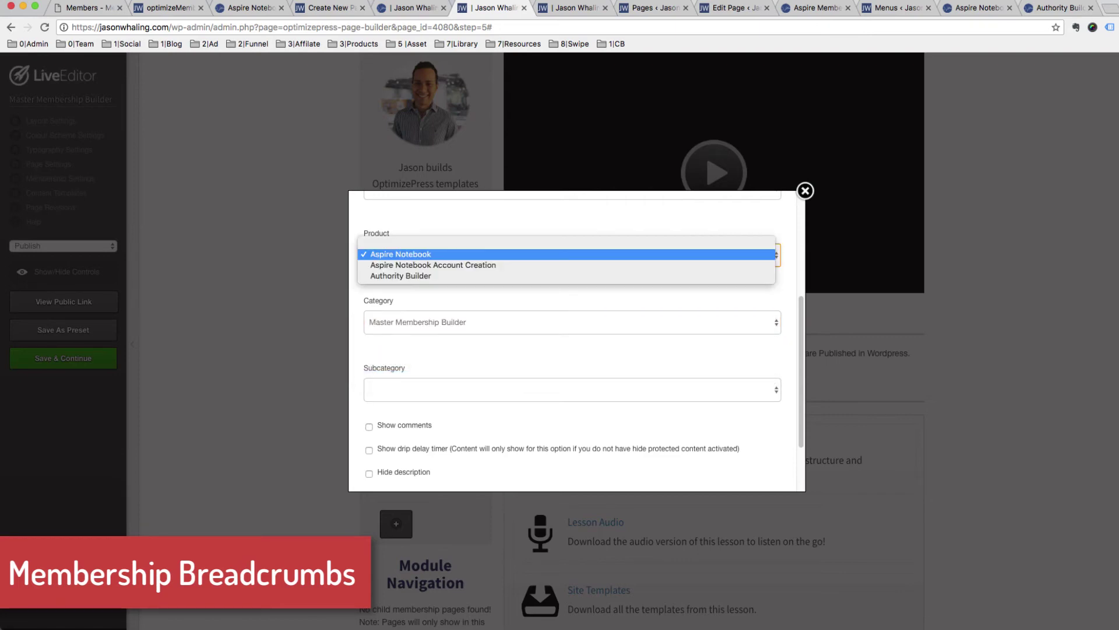
click(432, 322)
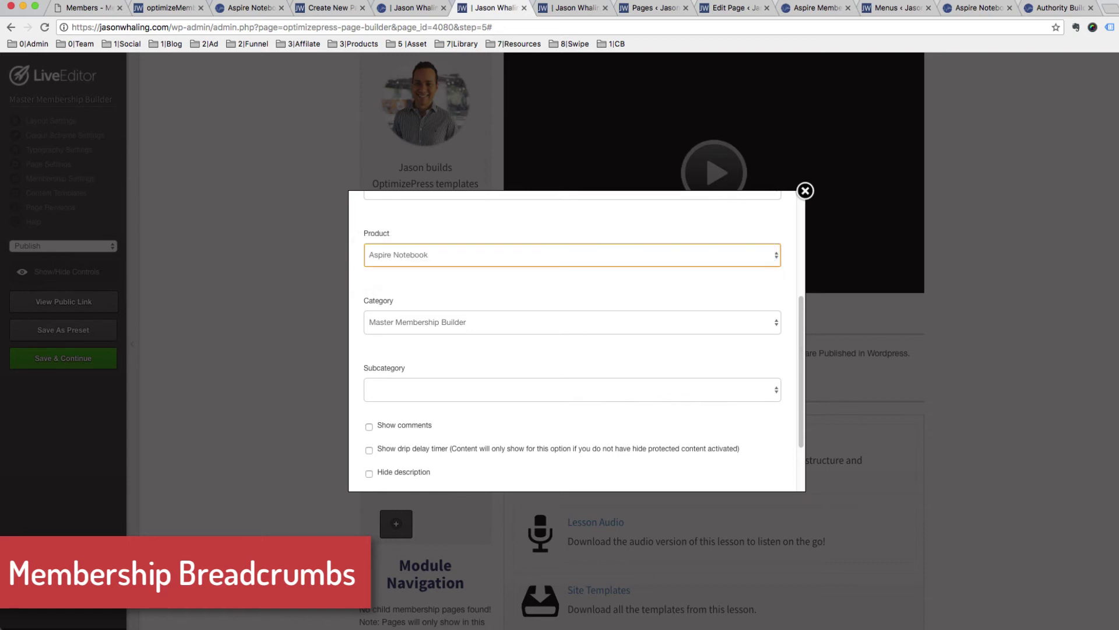
click(431, 322)
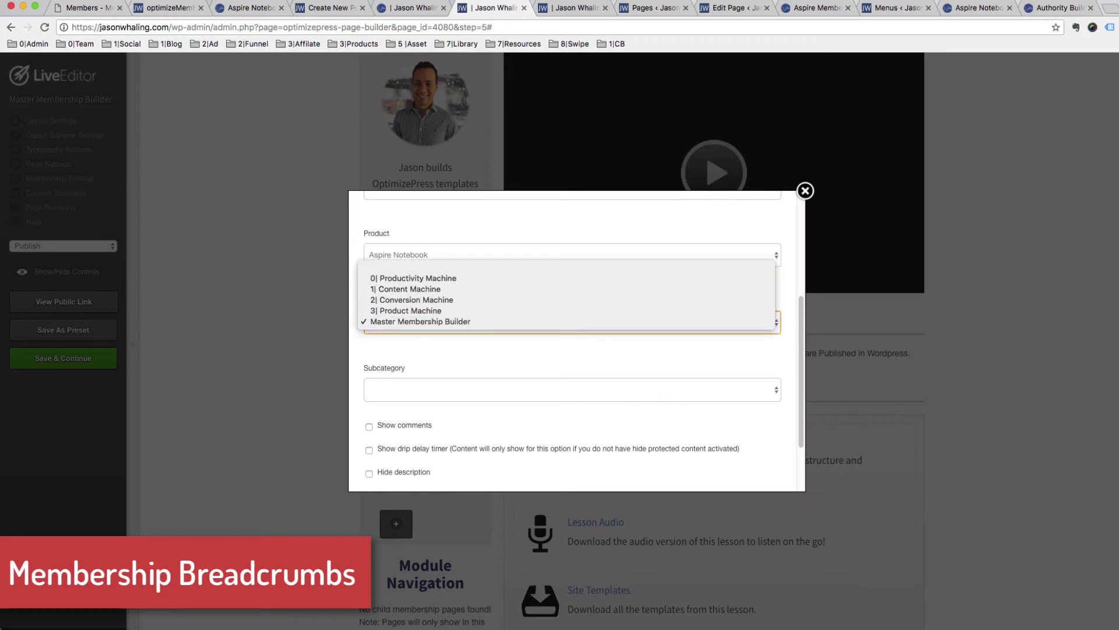
key(Escape)
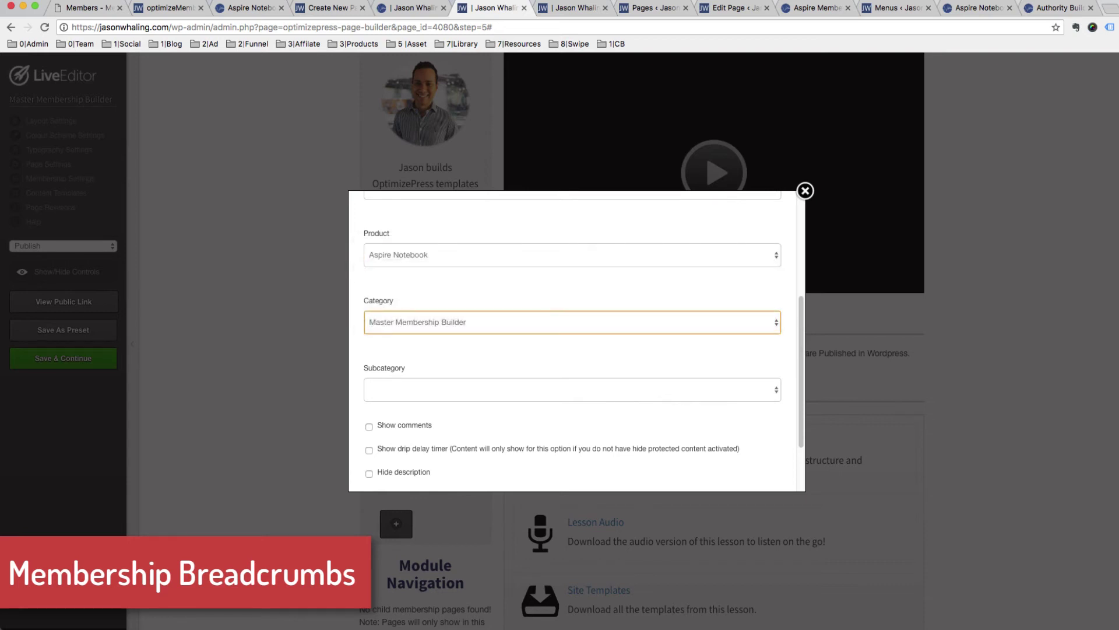
scroll(573, 338, down, 3)
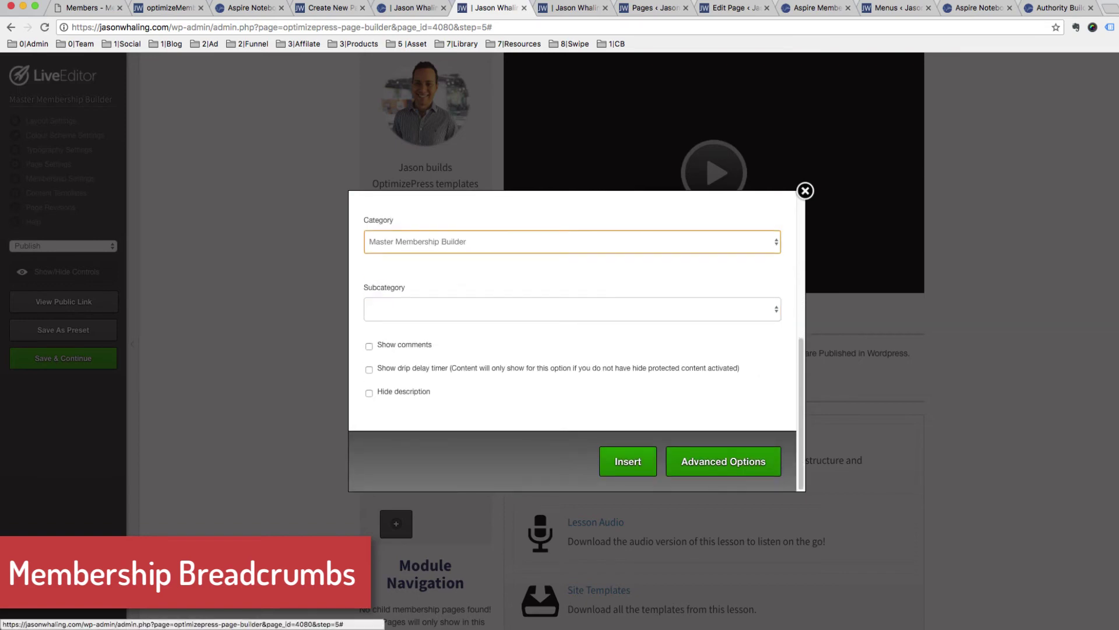
click(628, 461)
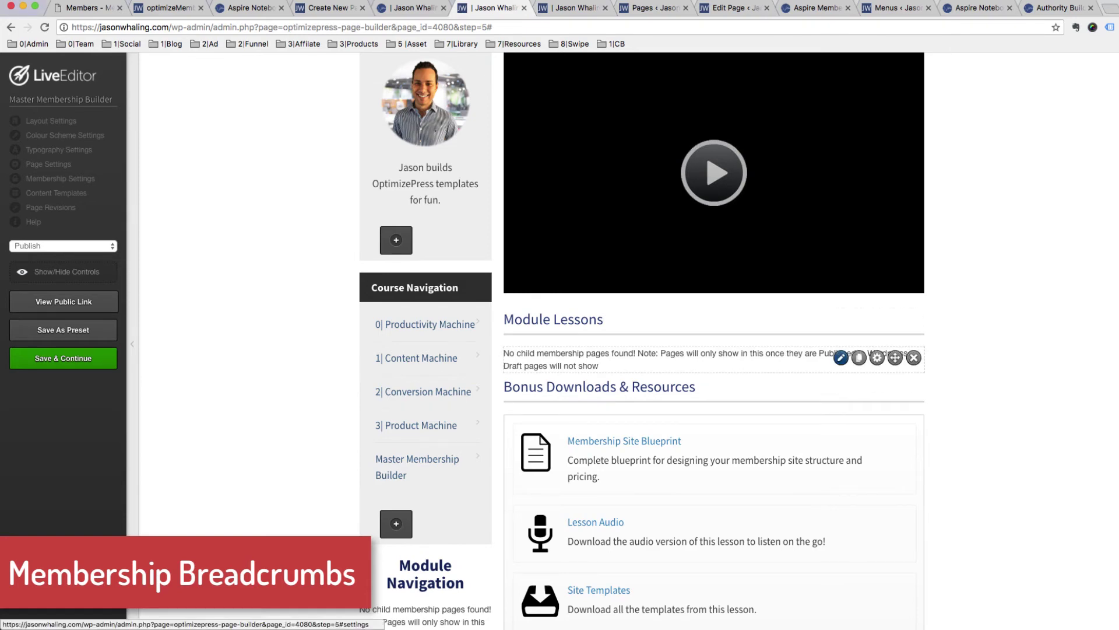
Hide the editing controls and save the membership home page.
scroll(840, 358, down, 1)
scroll(714, 341, down, 10)
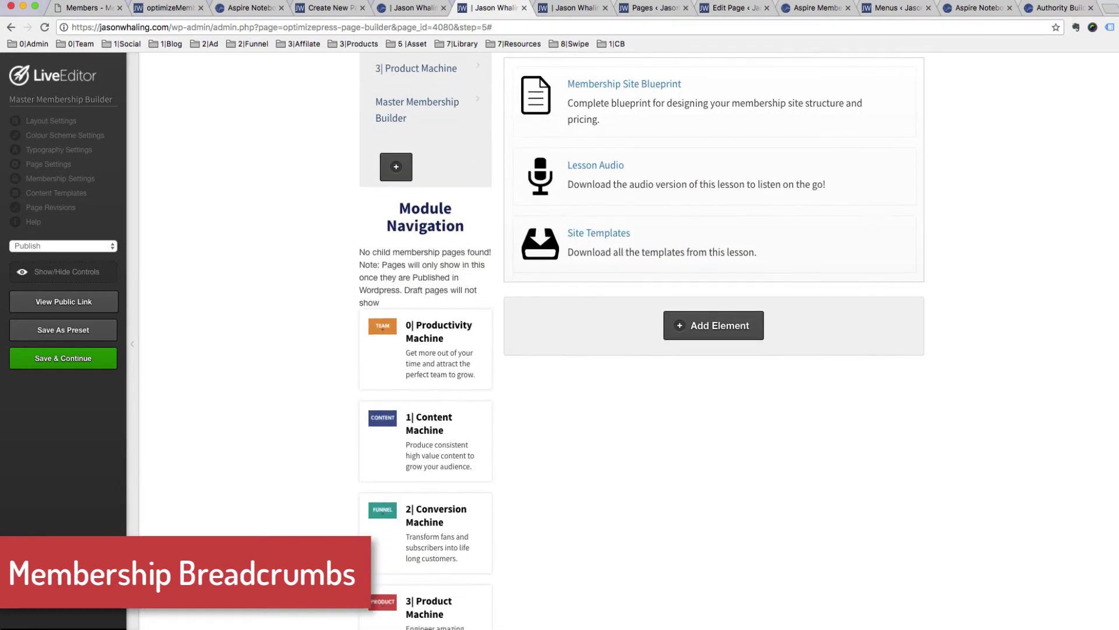
scroll(426, 349, down, 12)
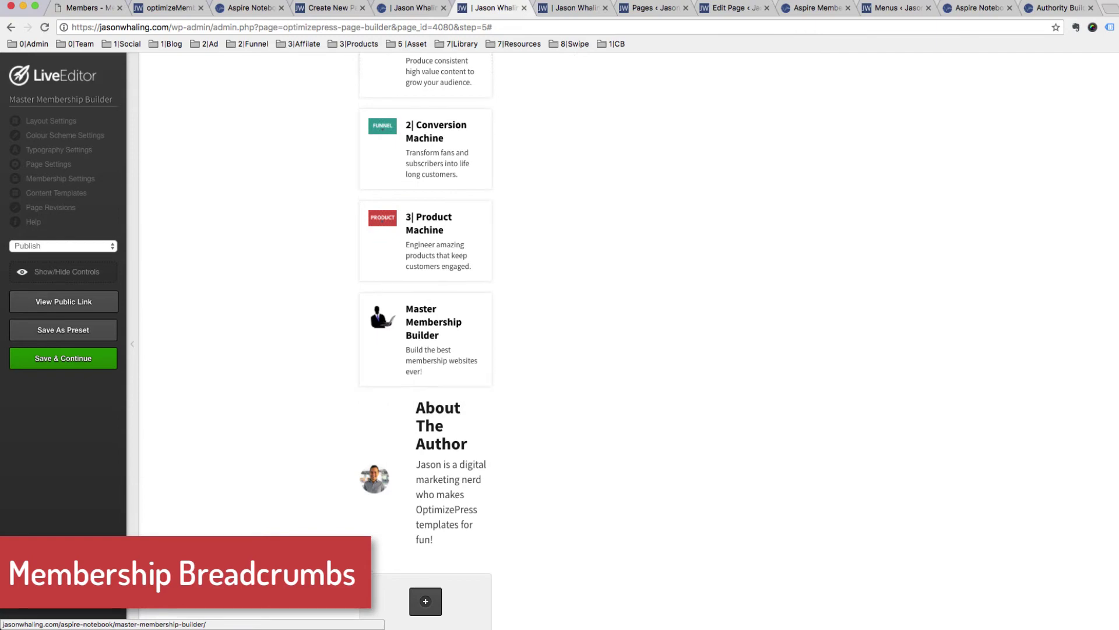
scroll(425, 338, up, 20)
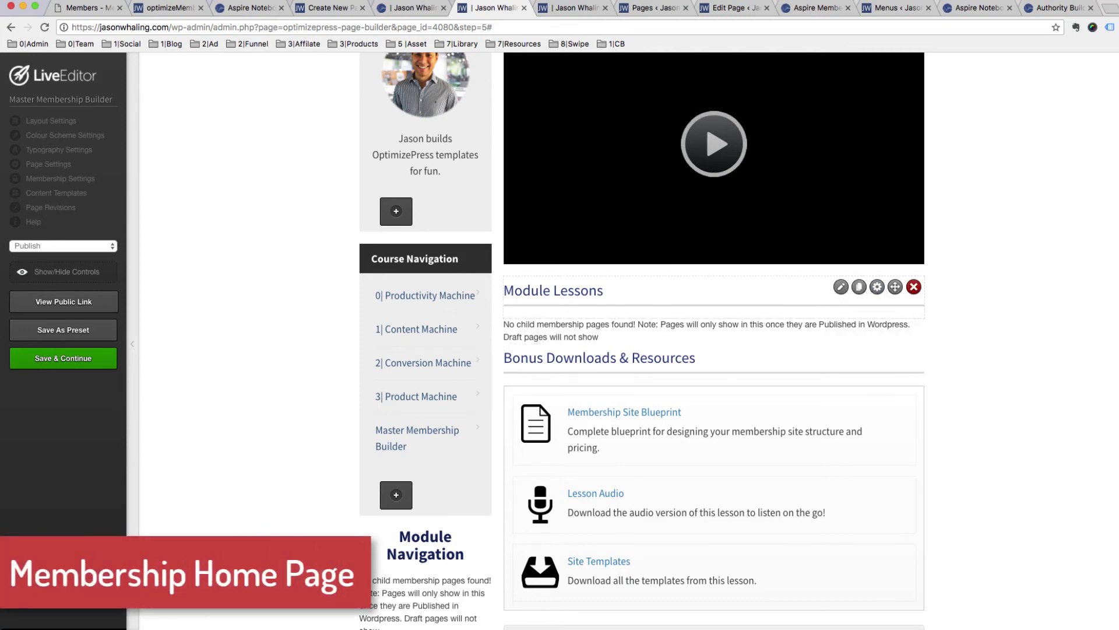
scroll(714, 297, up, 4)
scroll(628, 341, up, 5)
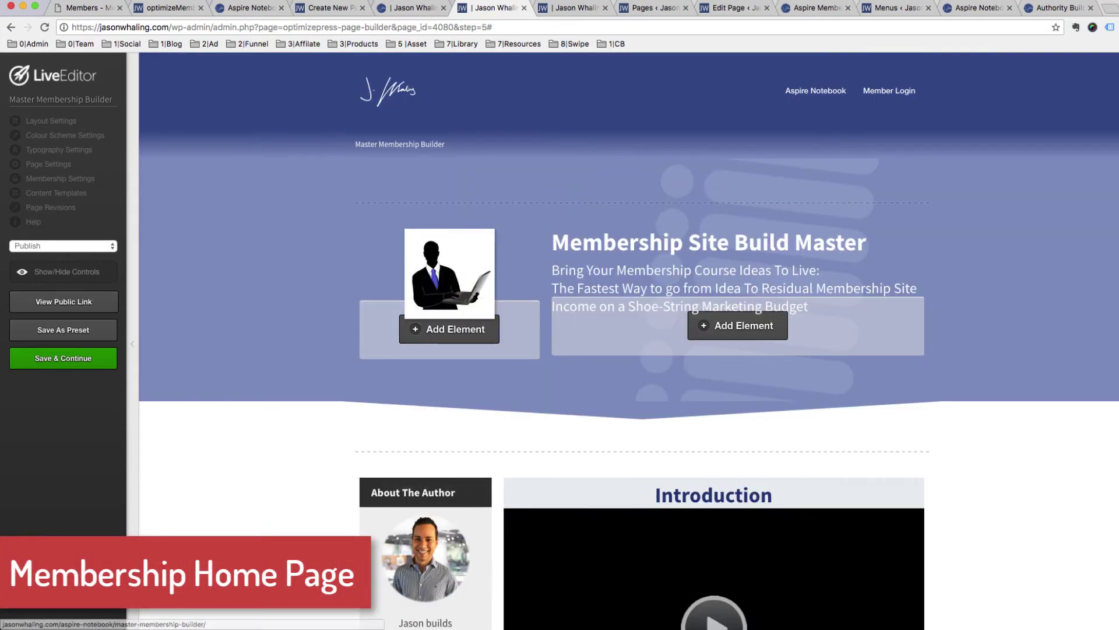
click(63, 272)
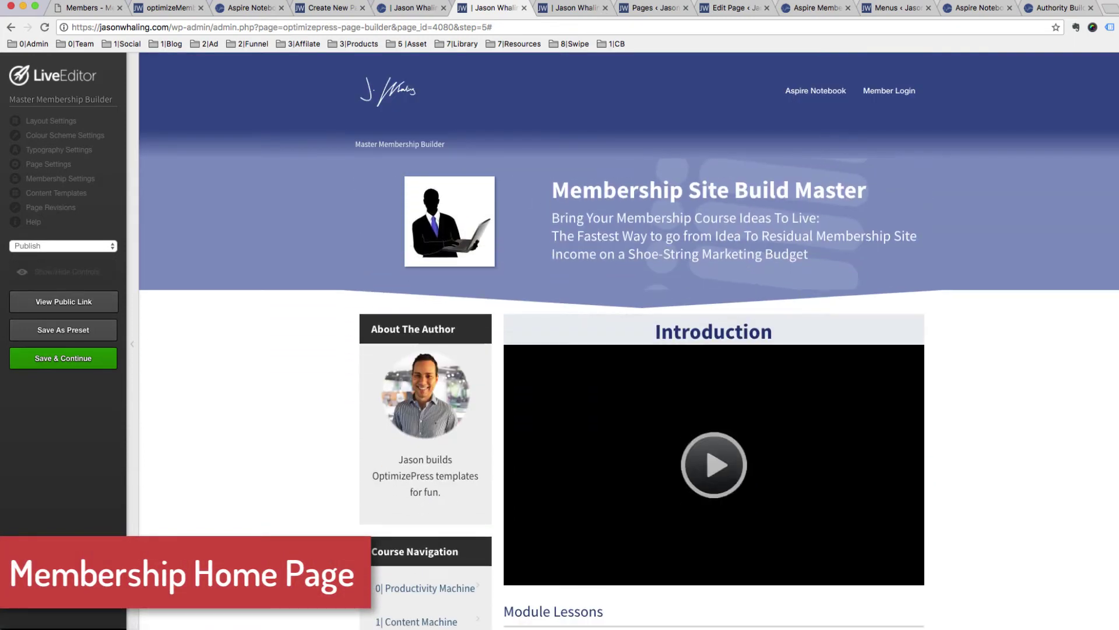
click(43, 358)
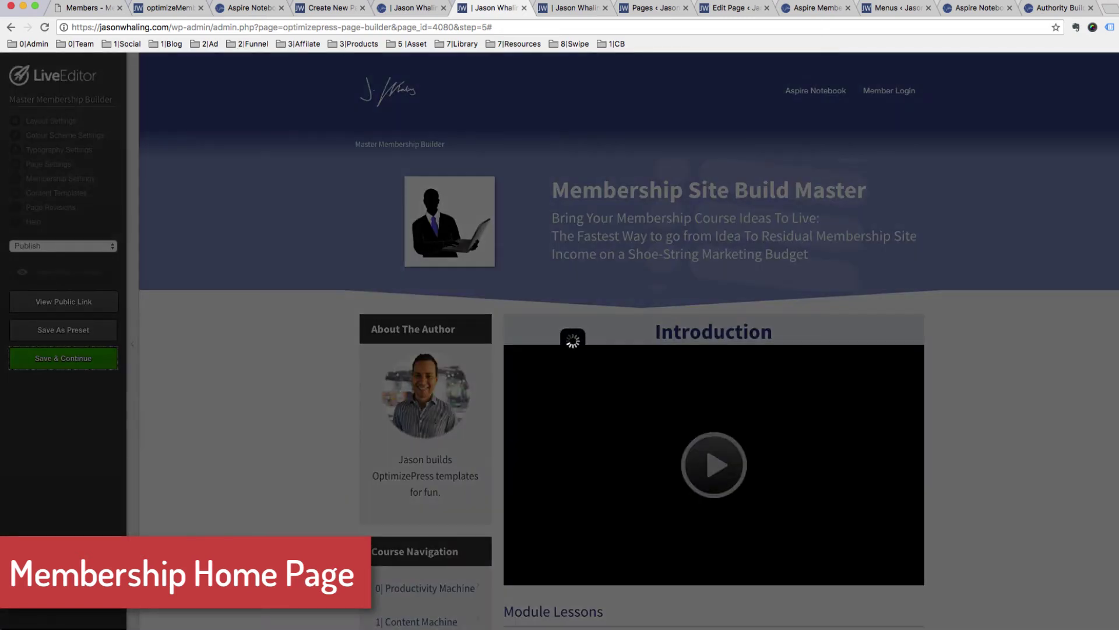
key(Return)
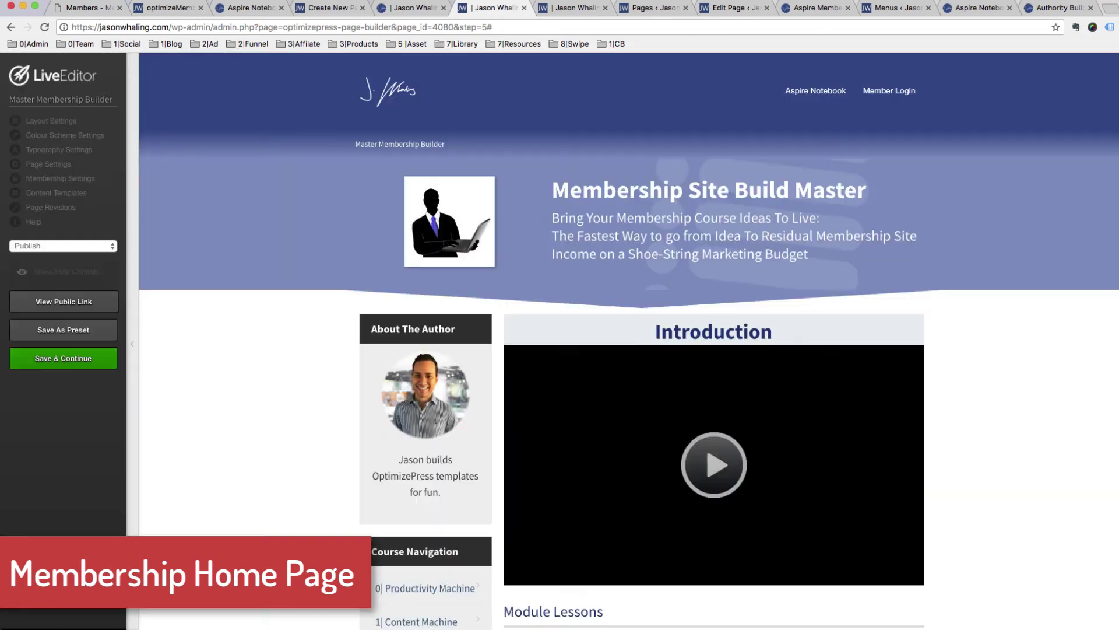
scroll(628, 341, down, 10)
scroll(629, 341, up, 10)
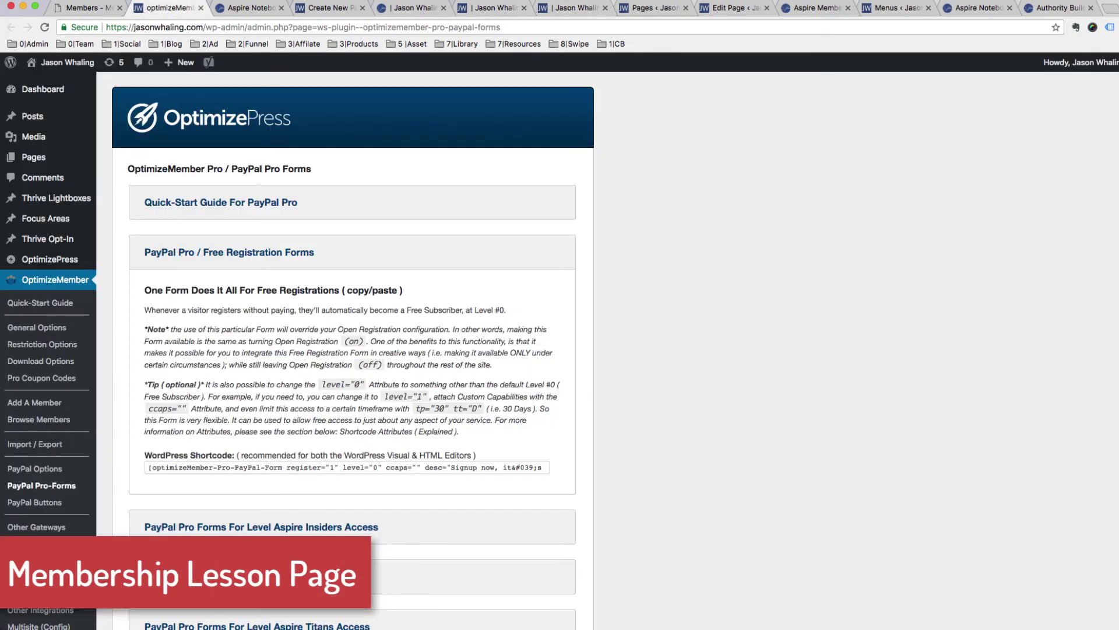
Switch to the editor of "AN_Template - 3| Membership Module Page" and examine its sidebar navigation, downloads and module lessons sections.
key(ctrl+Tab)
key(ctrl+Tab)
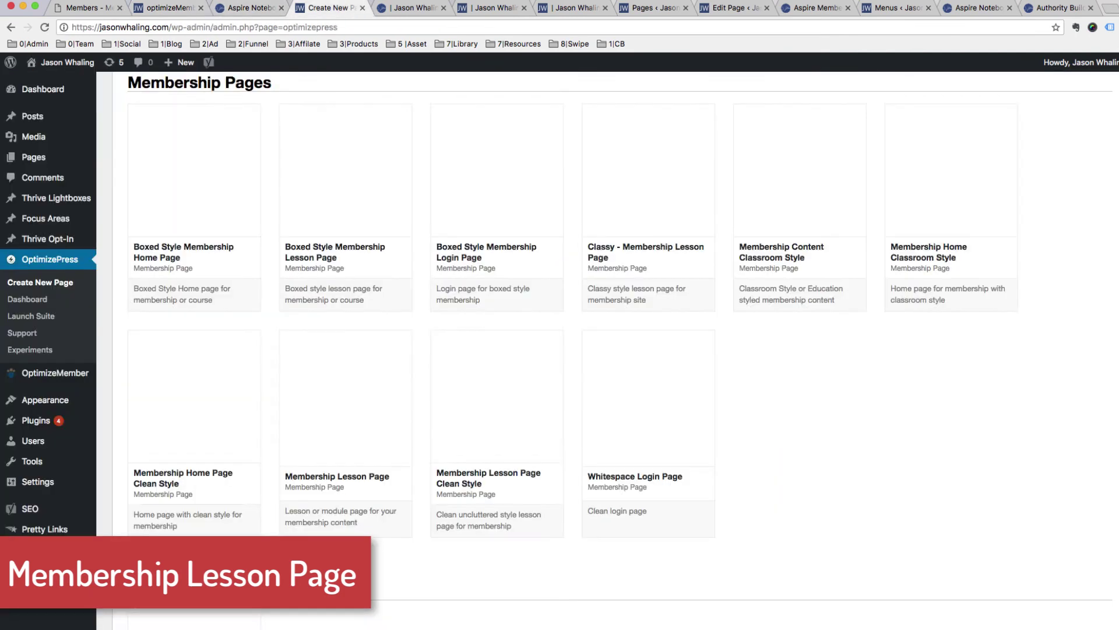
click(574, 9)
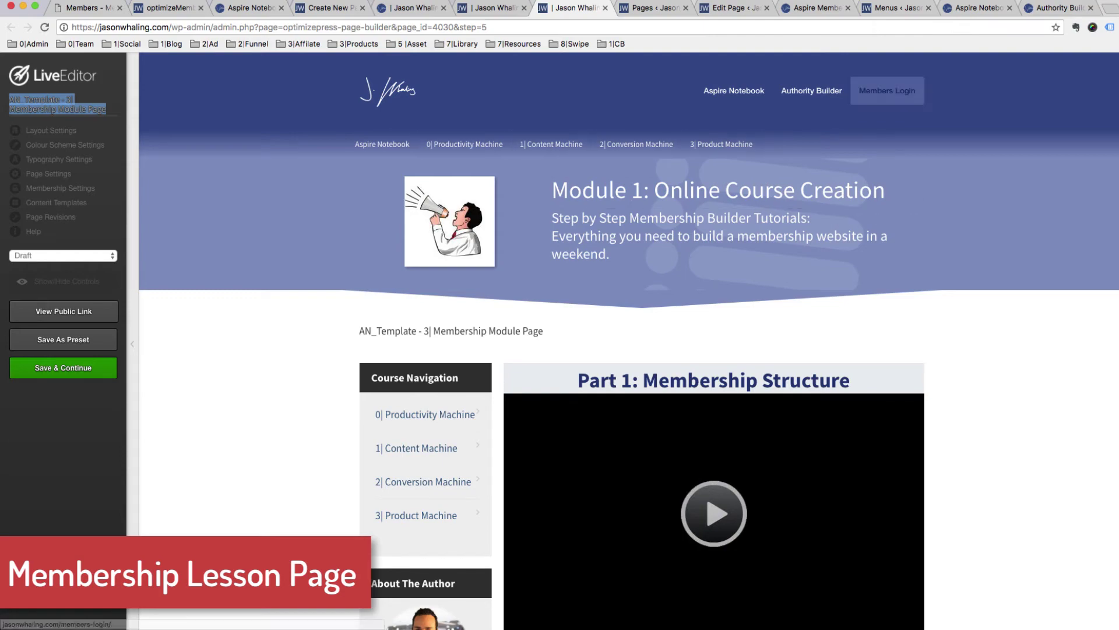
scroll(629, 341, down, 6)
scroll(629, 341, down, 8)
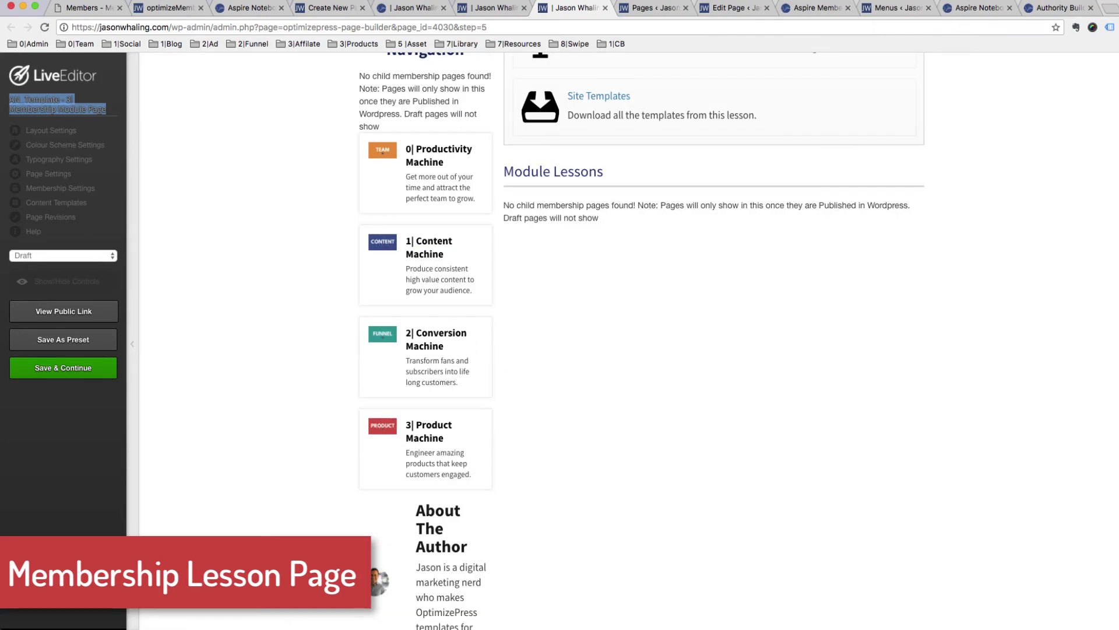
scroll(628, 341, up, 12)
scroll(629, 341, down, 2)
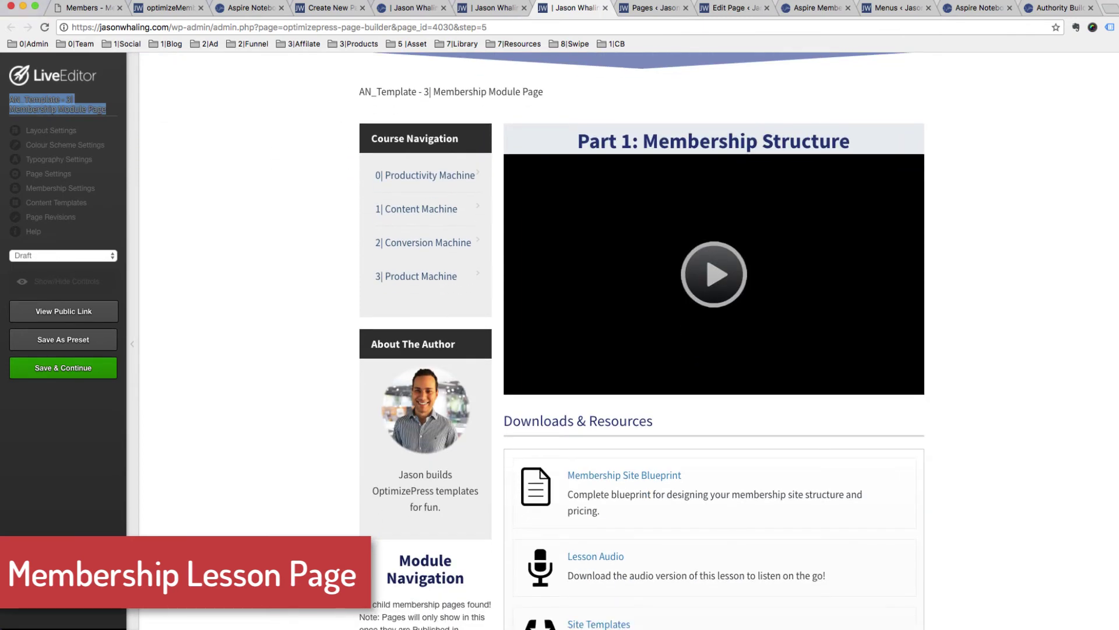
scroll(642, 341, down, 6)
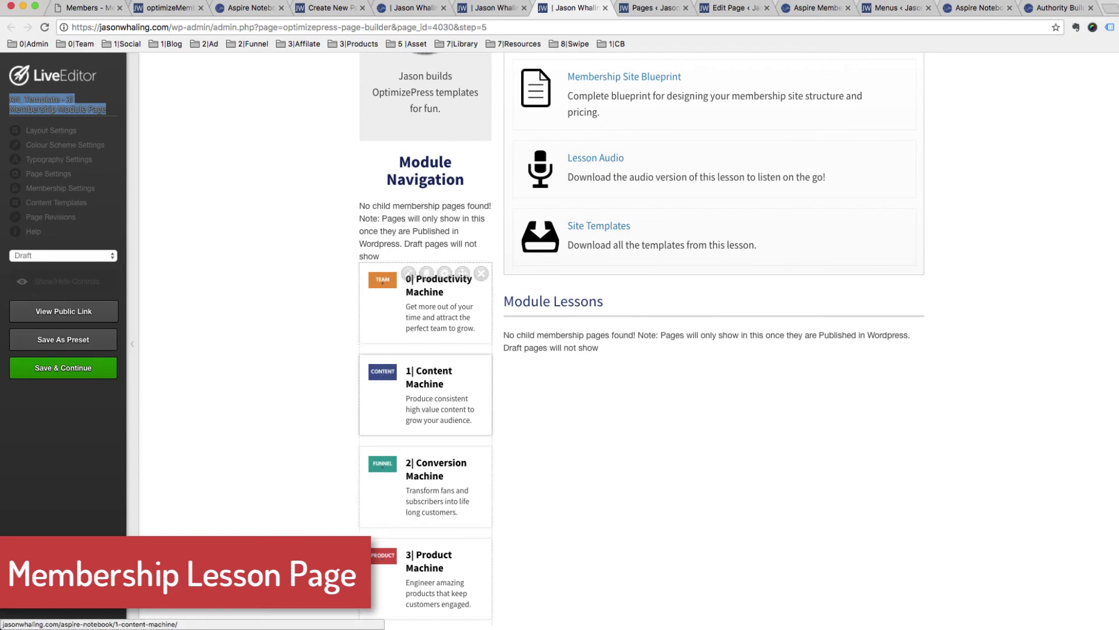
scroll(425, 362, down, 3)
scroll(426, 315, up, 10)
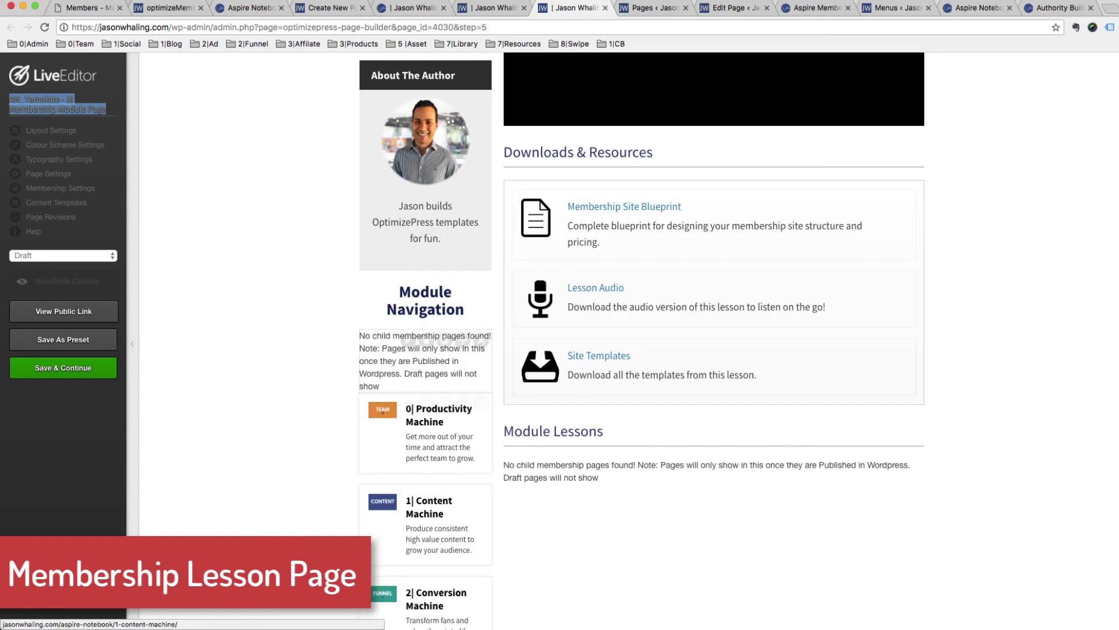
scroll(425, 379, down, 8)
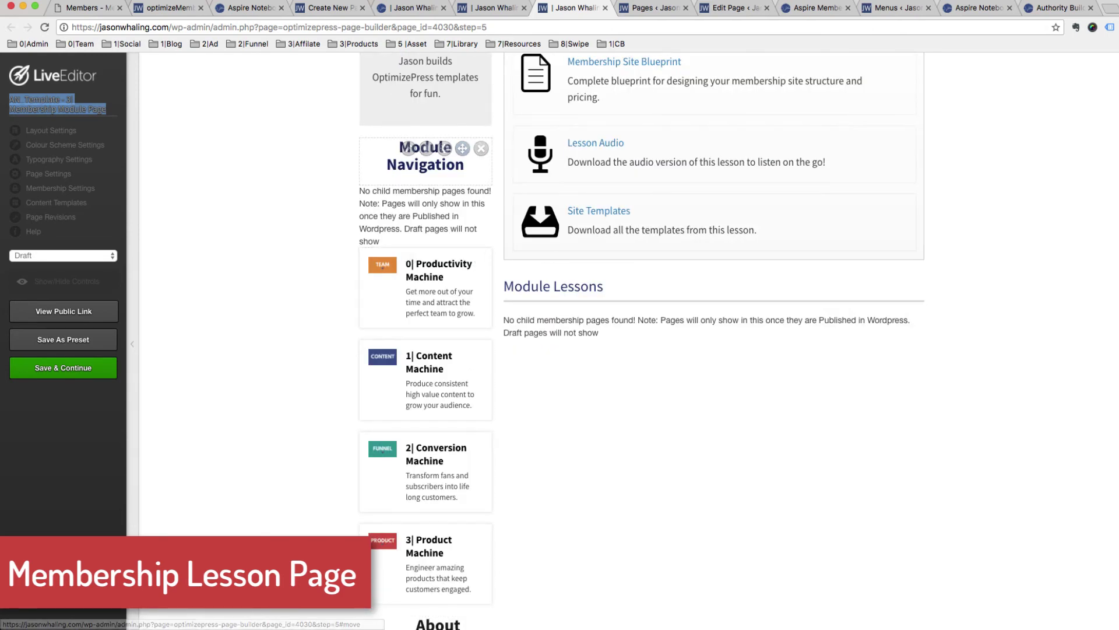
Remove the "Module Navigation" heading and the course listing with the four Machine entries from the module page's sidebar.
click(481, 149)
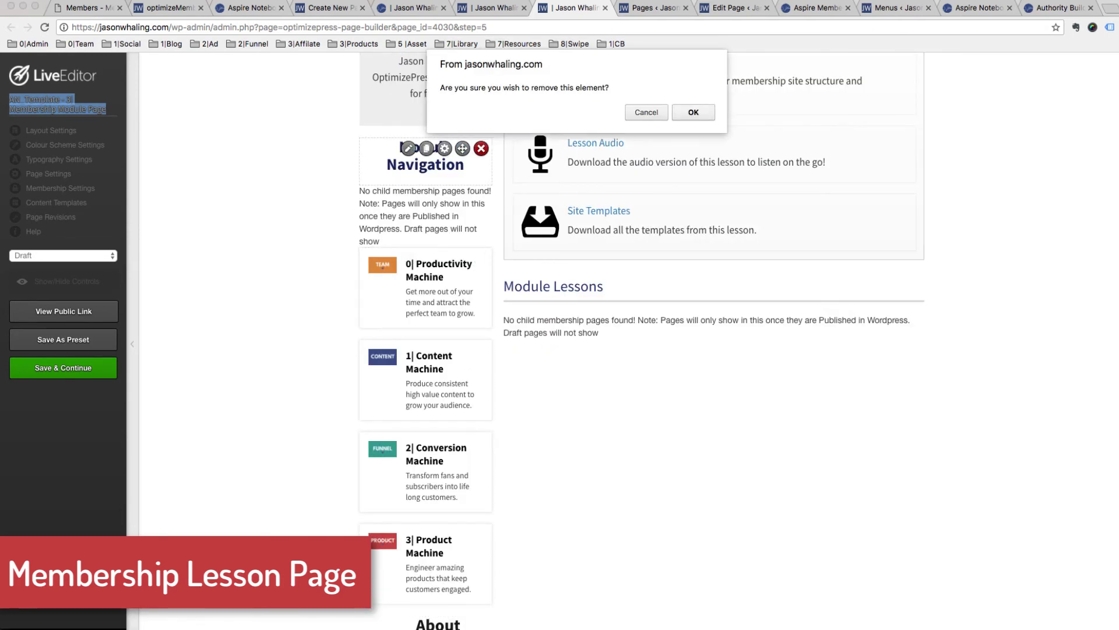
click(695, 112)
click(481, 212)
click(694, 111)
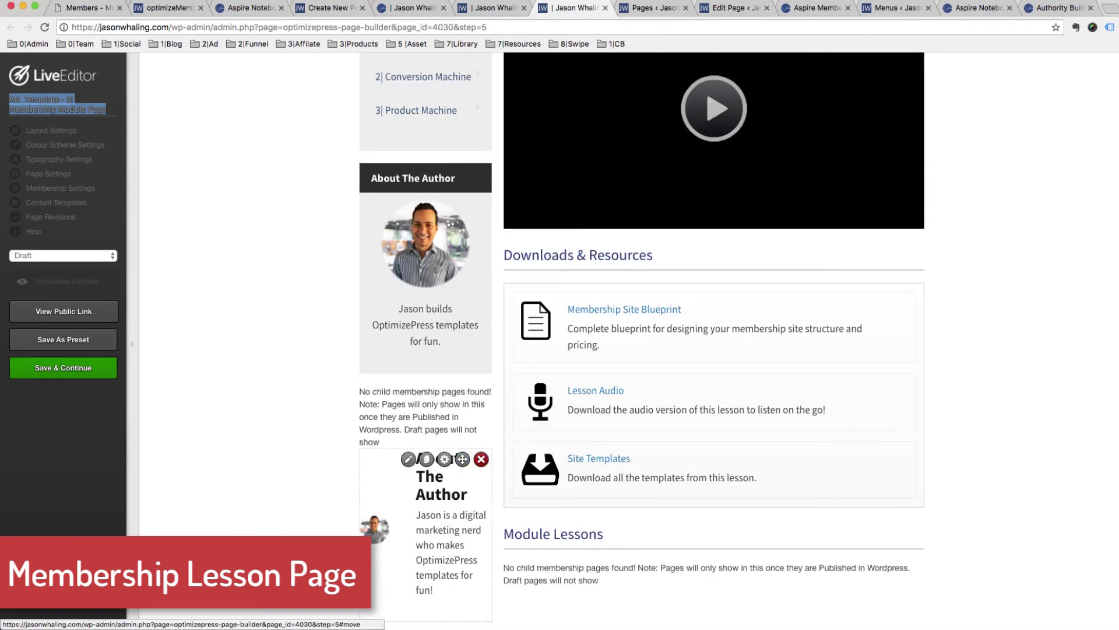